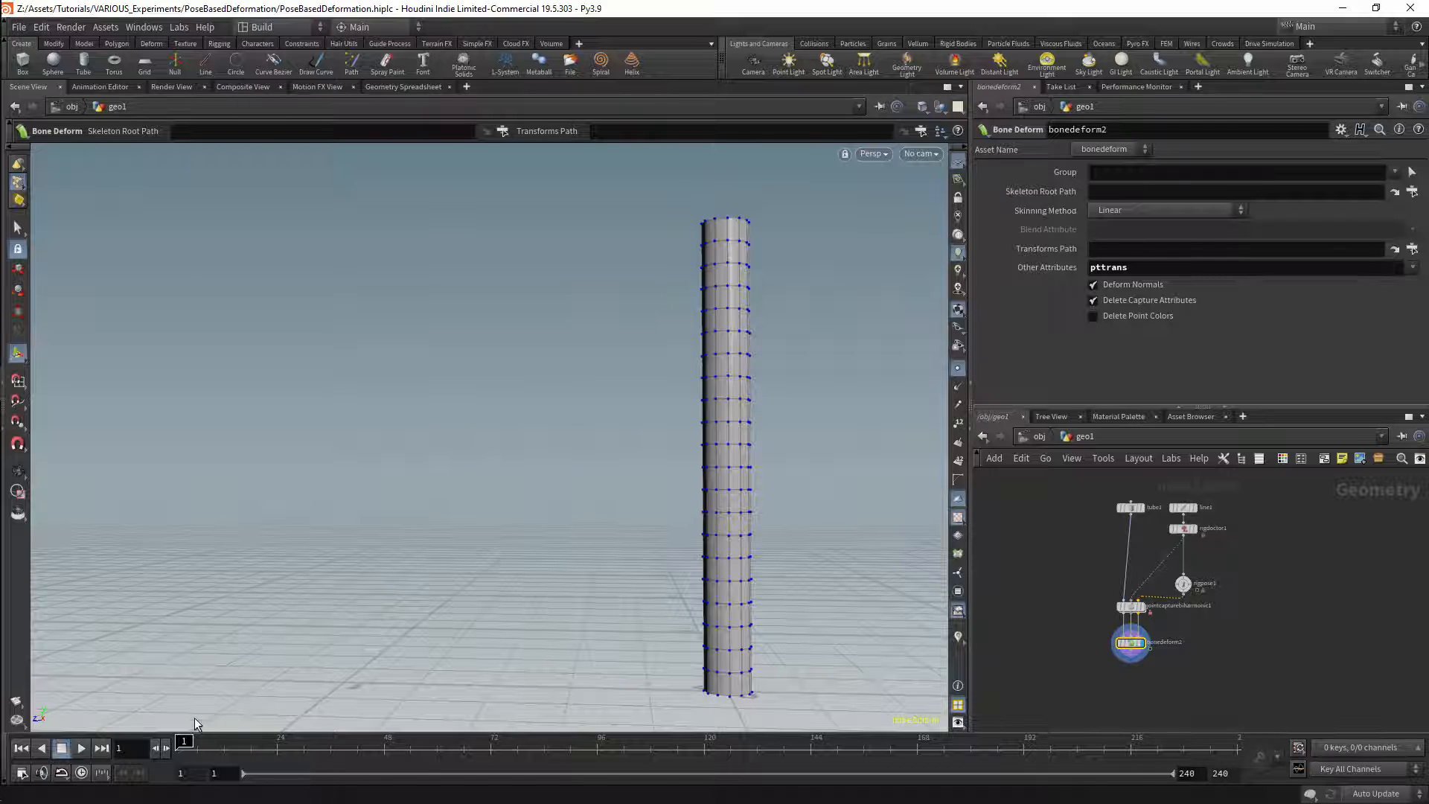
Step: Go to frame 24 and inspect how the tube deforms at the bent elbow
drag(185, 741, 280, 734)
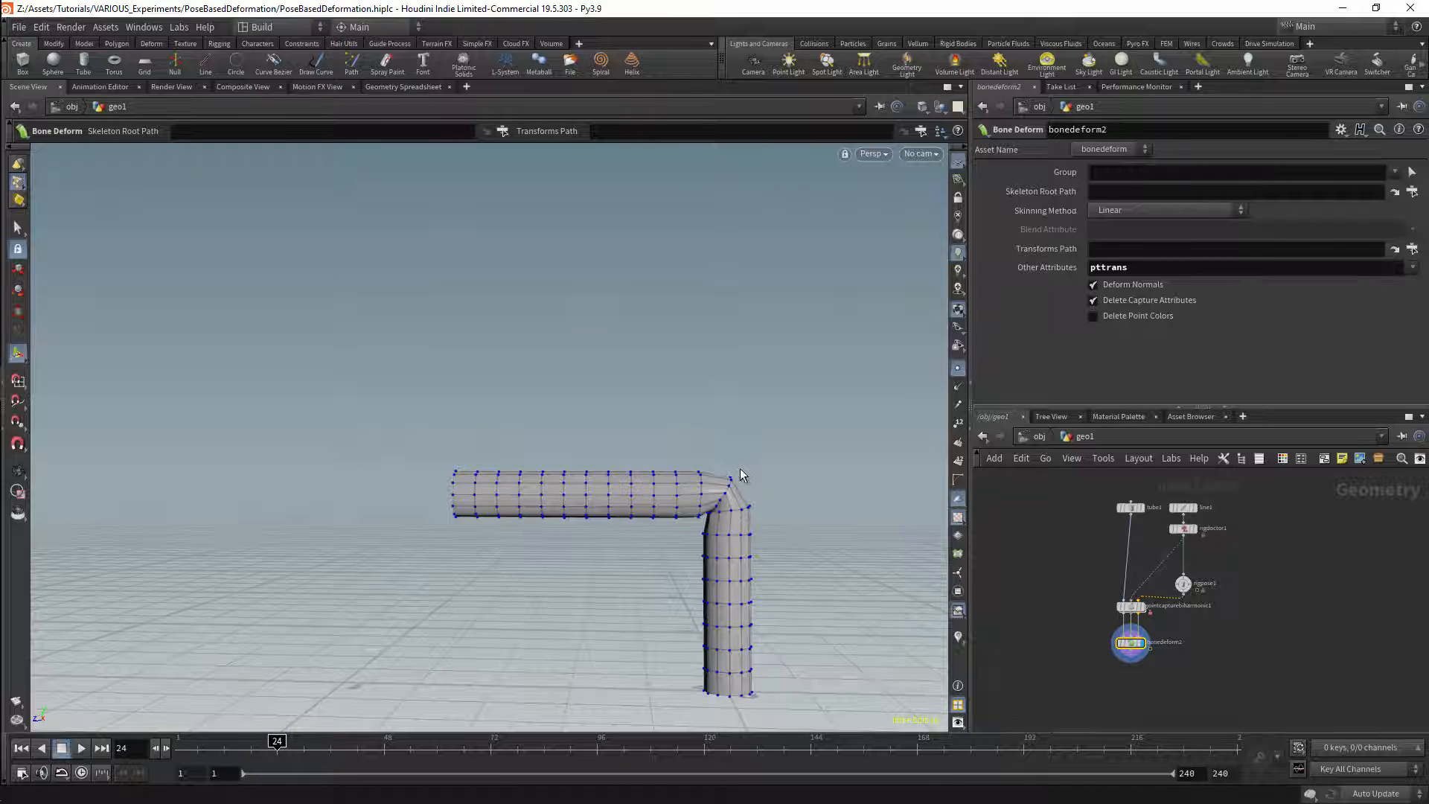
key(Escape)
scroll(747, 447, up, 6)
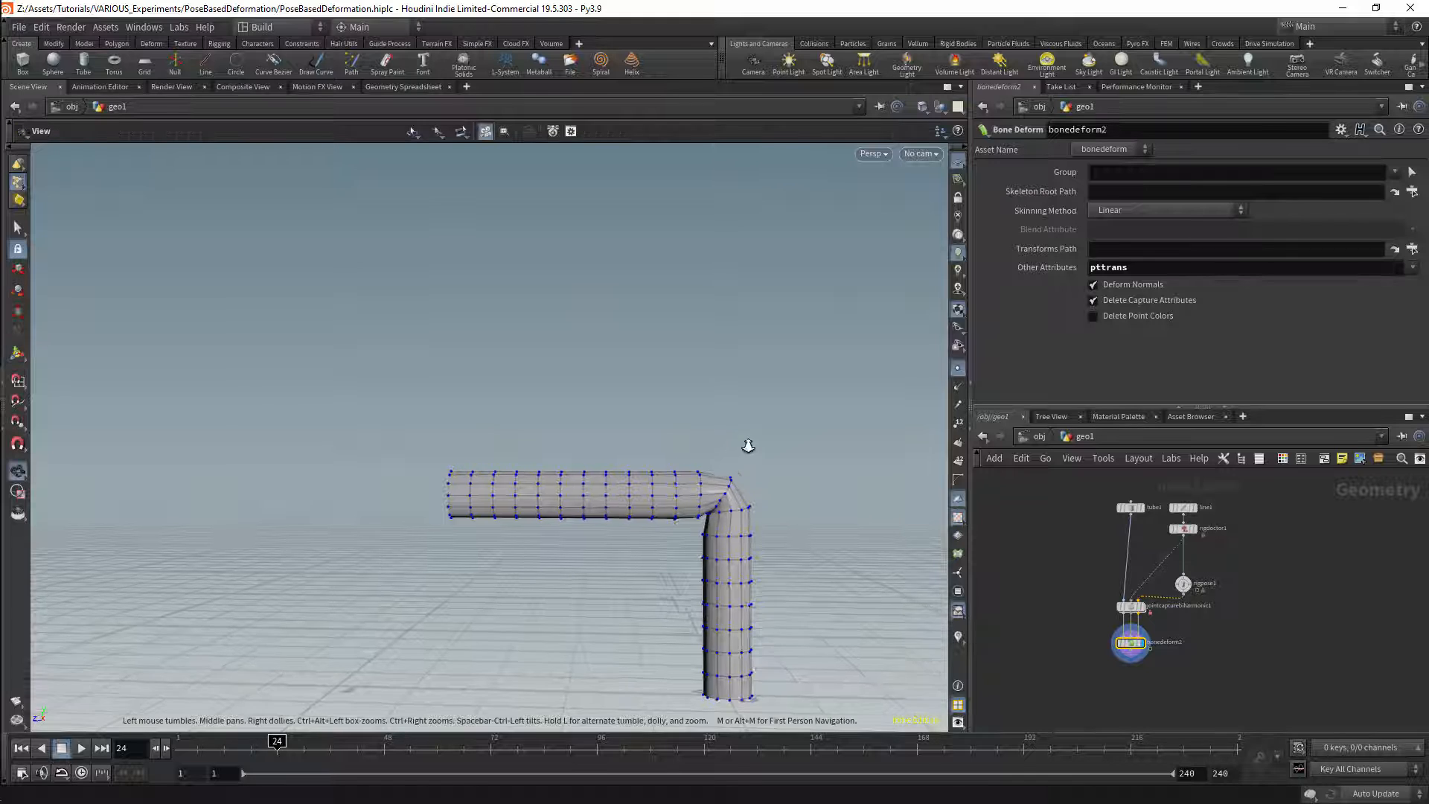
drag(743, 421, 743, 437)
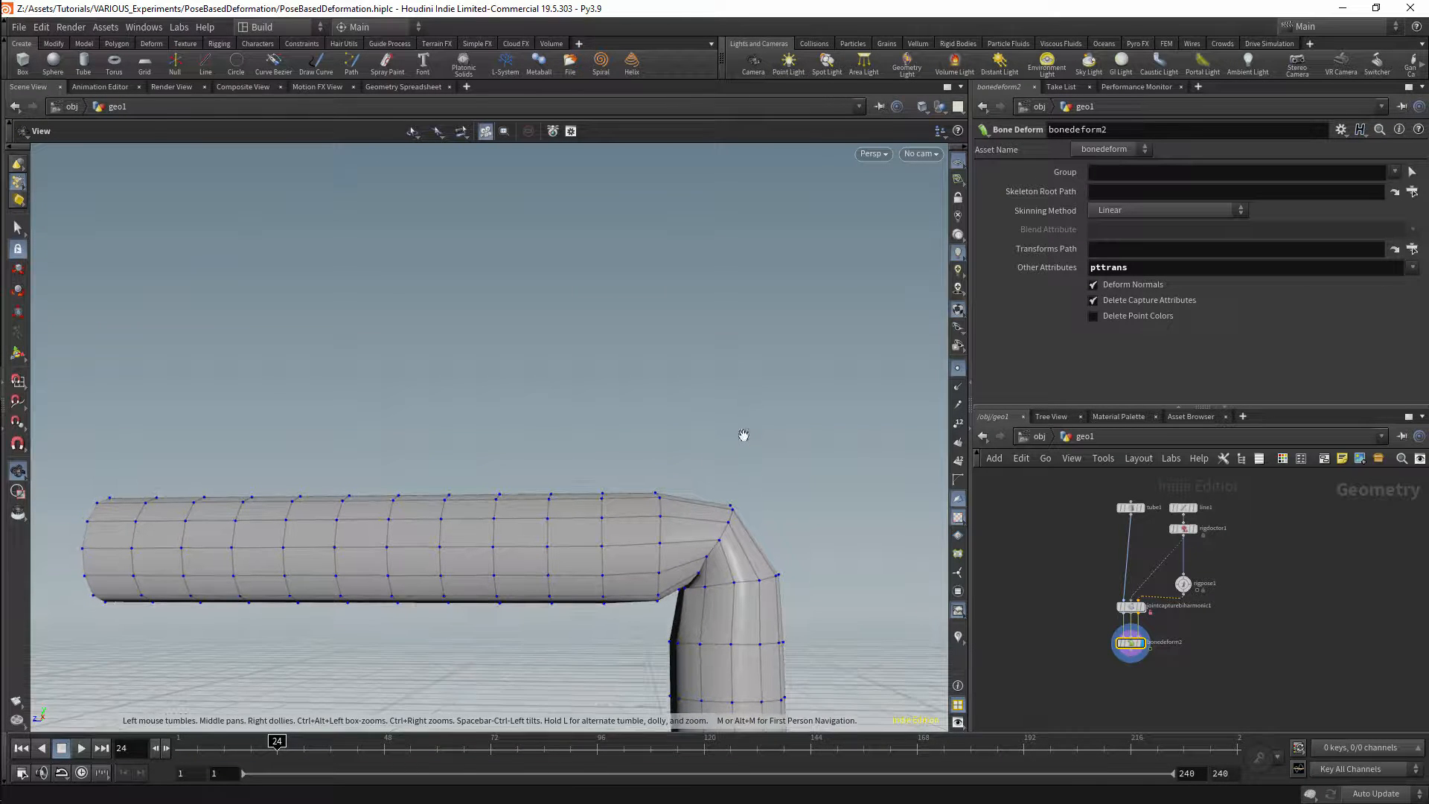
key(Return)
alt+middle_drag(697, 576, 695, 460)
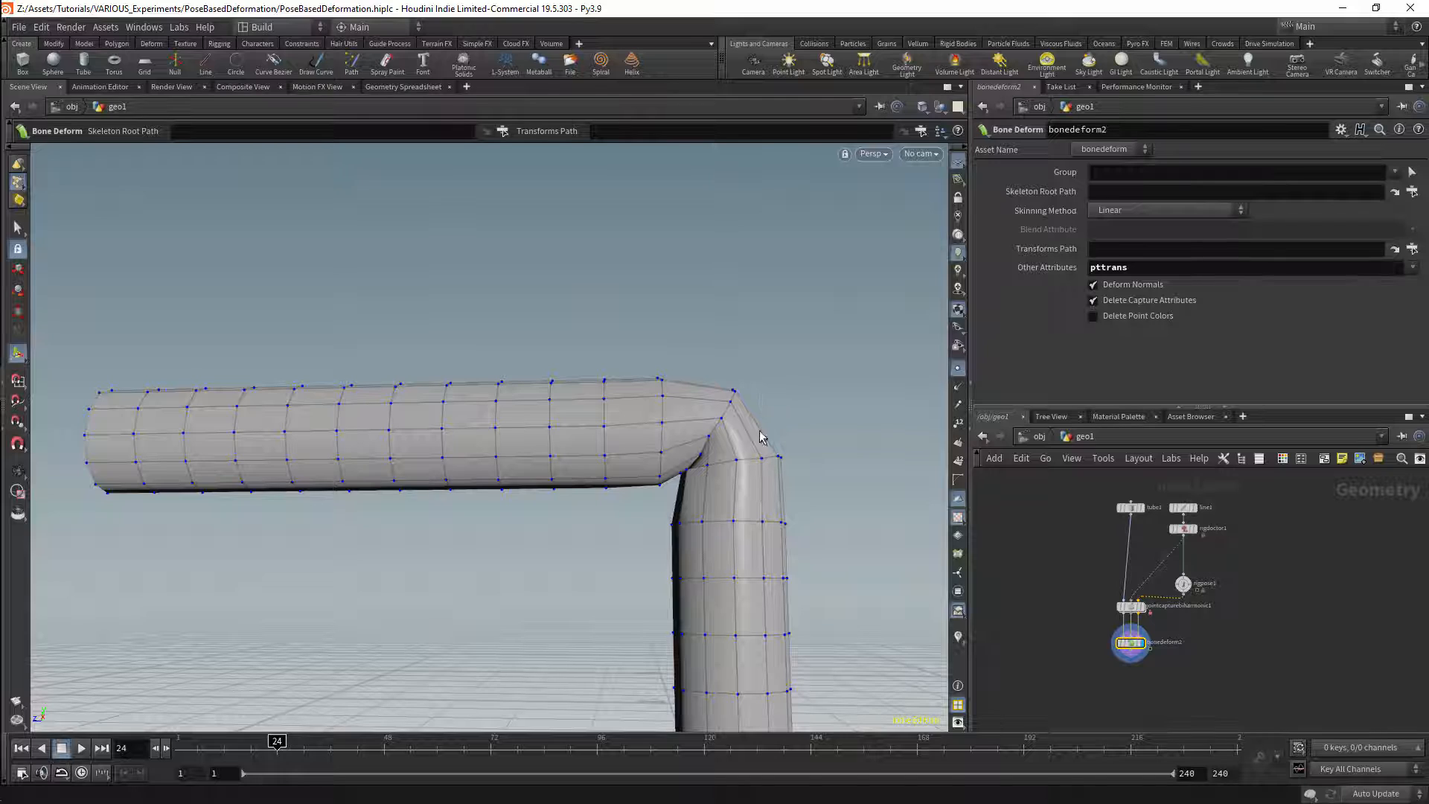
middle_drag(1201, 627, 1206, 568)
right_drag(1206, 569, 1206, 598)
middle_drag(1206, 598, 1252, 577)
click(1110, 641)
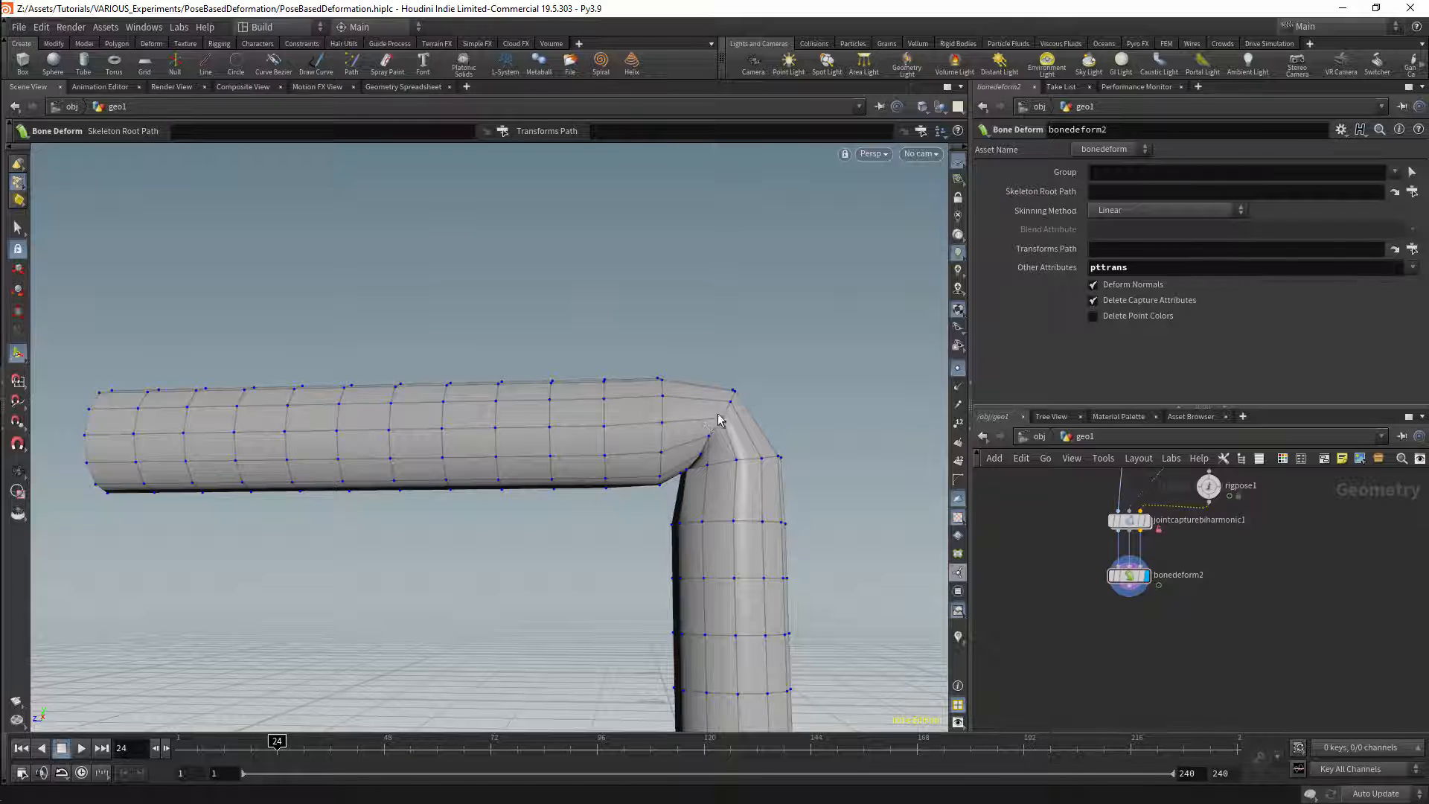
scroll(1086, 622, down, 5)
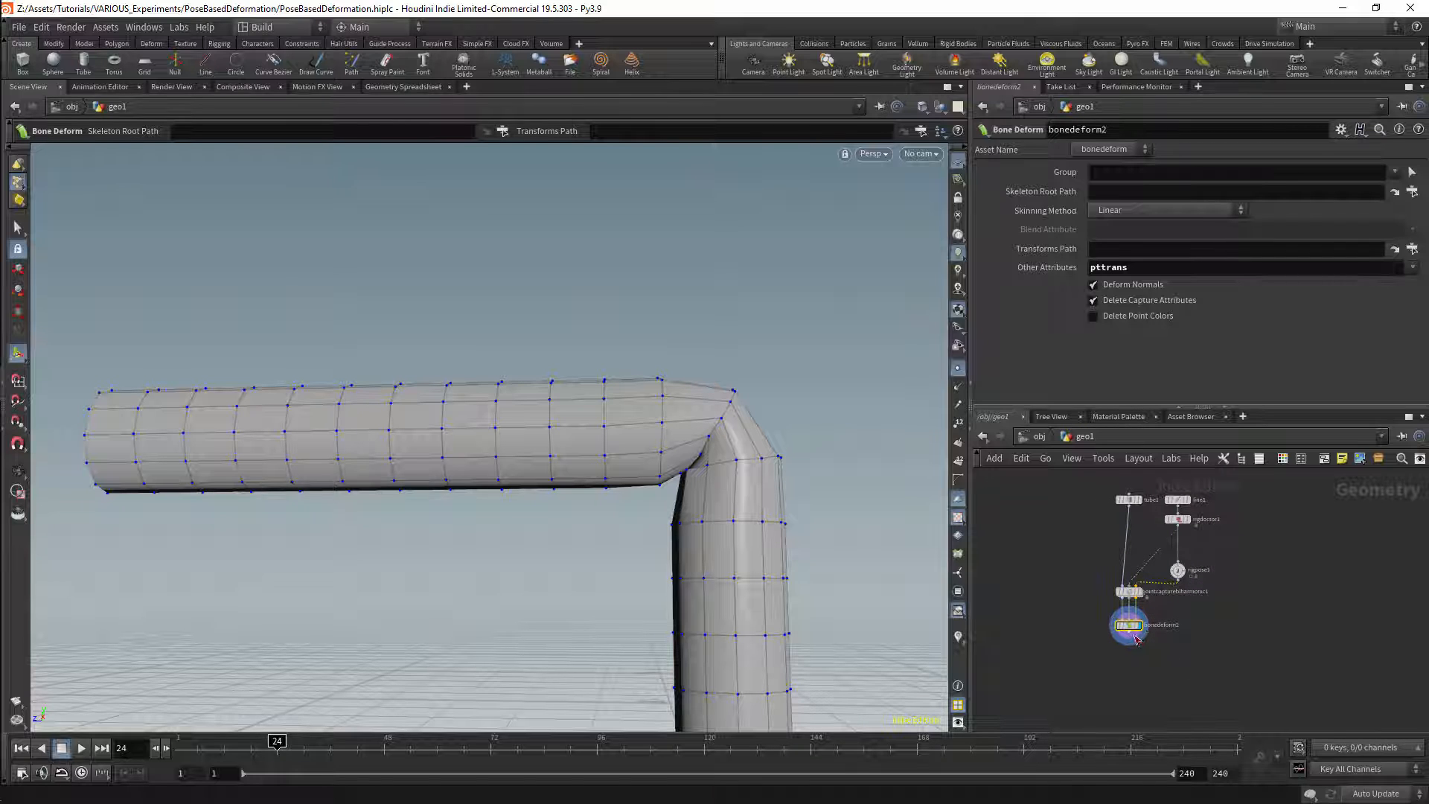
drag(1129, 637, 1131, 665)
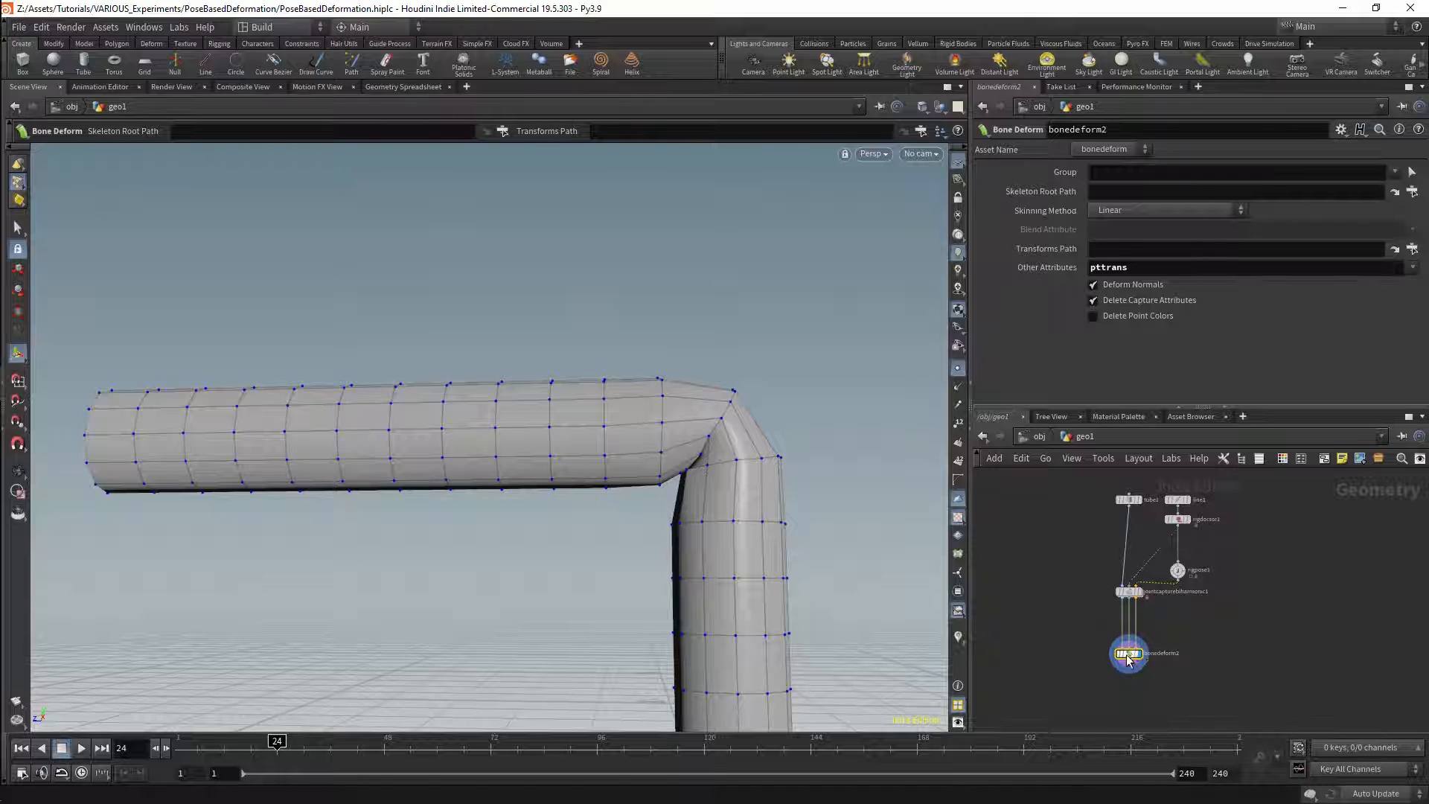
drag(1131, 656, 1133, 629)
Step: Duplicate the whole node chain from the tube and line down to the Bone Deform node
middle_drag(1228, 619, 1203, 671)
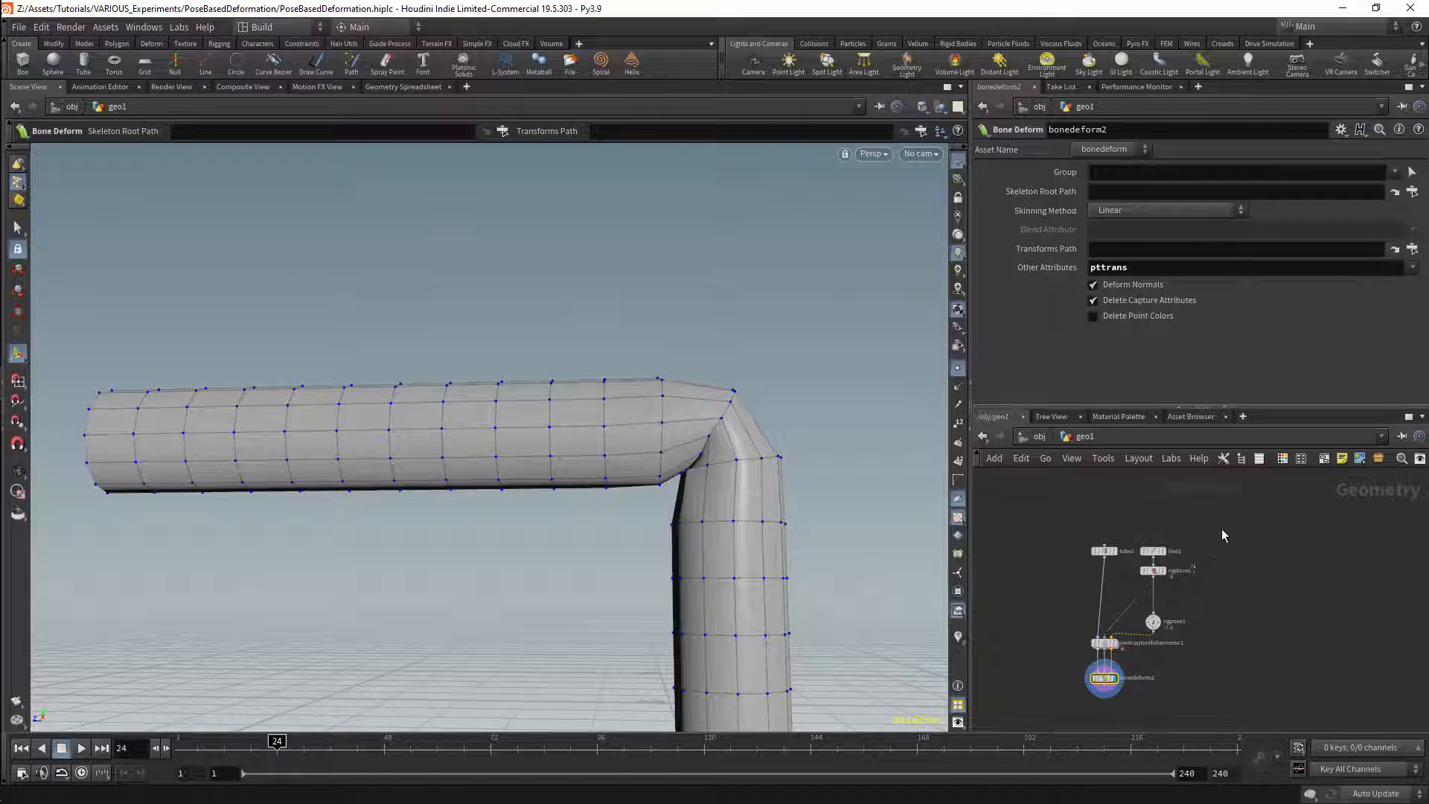
drag(1219, 529, 1108, 696)
middle_drag(1184, 671, 1197, 623)
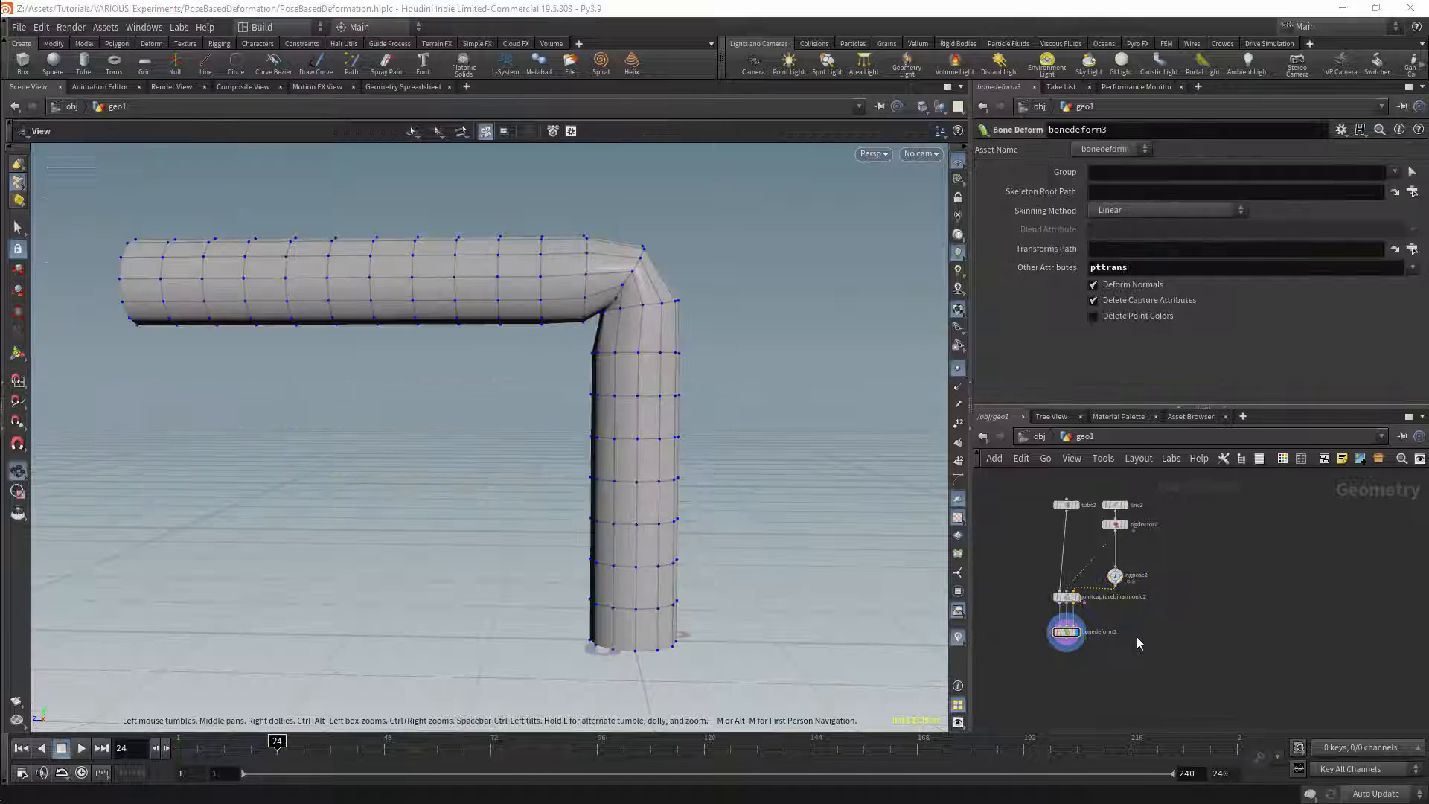
Step: Add an Edit node and connect the duplicated Bone Deform node's output to its first input
middle_drag(1117, 671, 1230, 660)
scroll(1185, 619, up, 5)
scroll(1200, 658, down, 1)
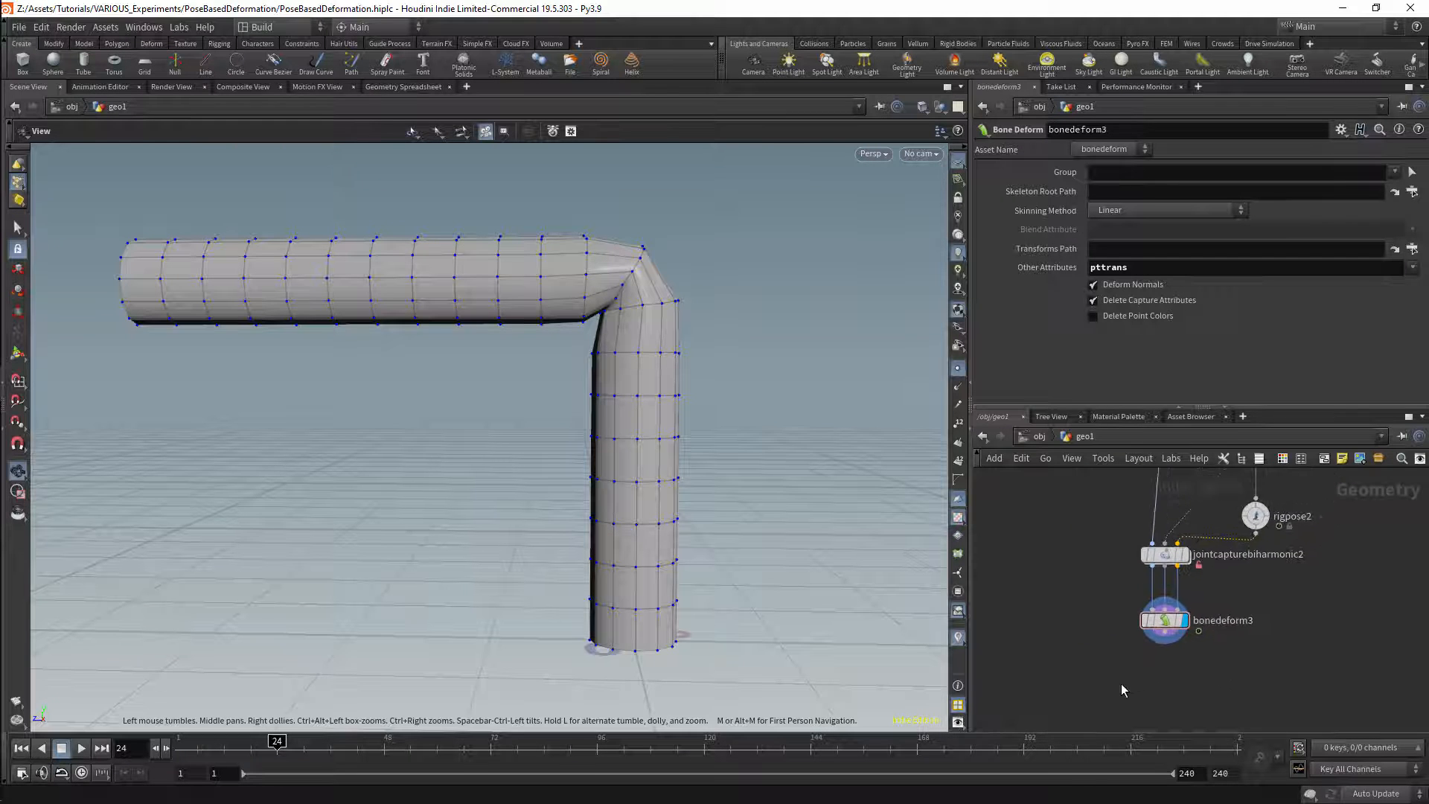
key(Tab)
text(e)
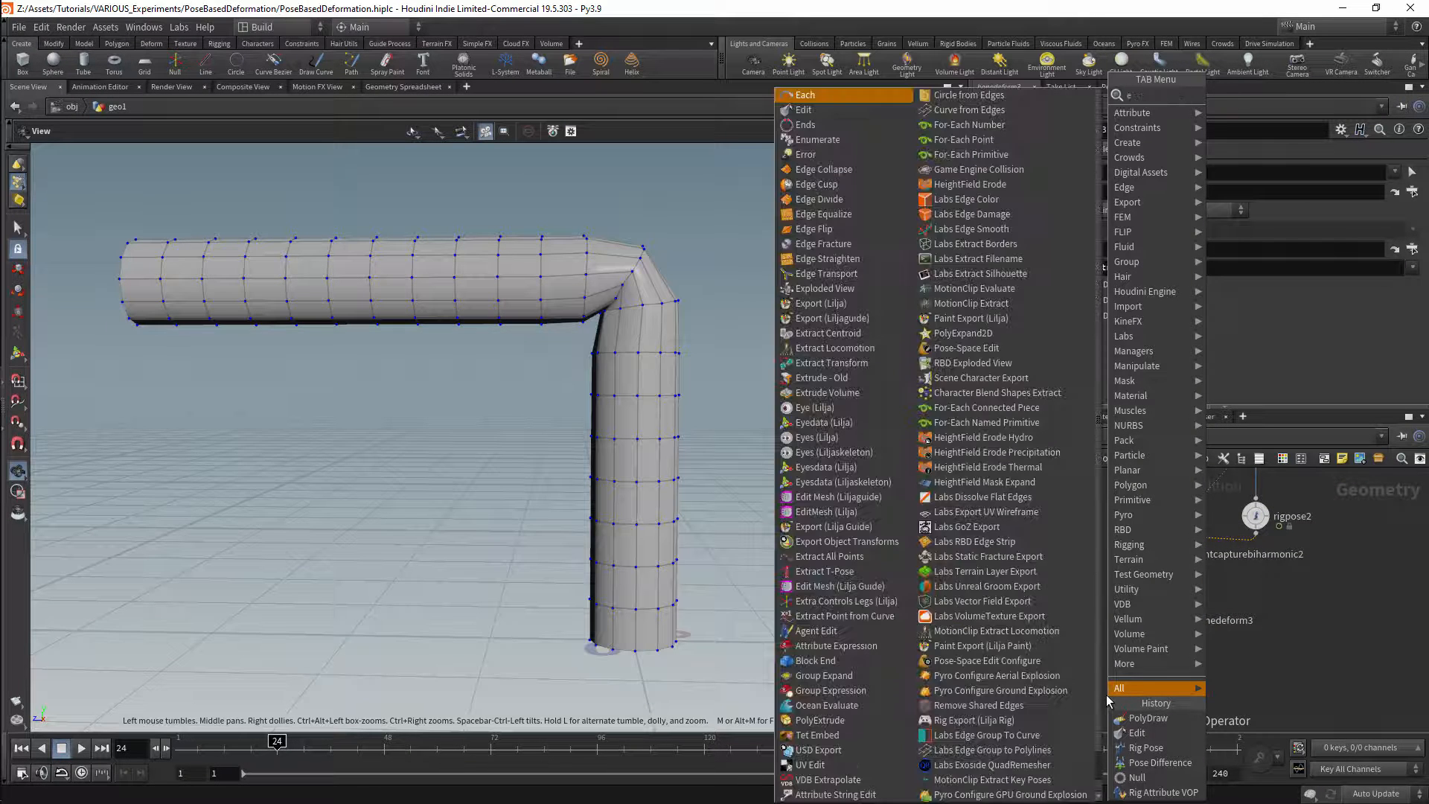
text(dit)
key(Return)
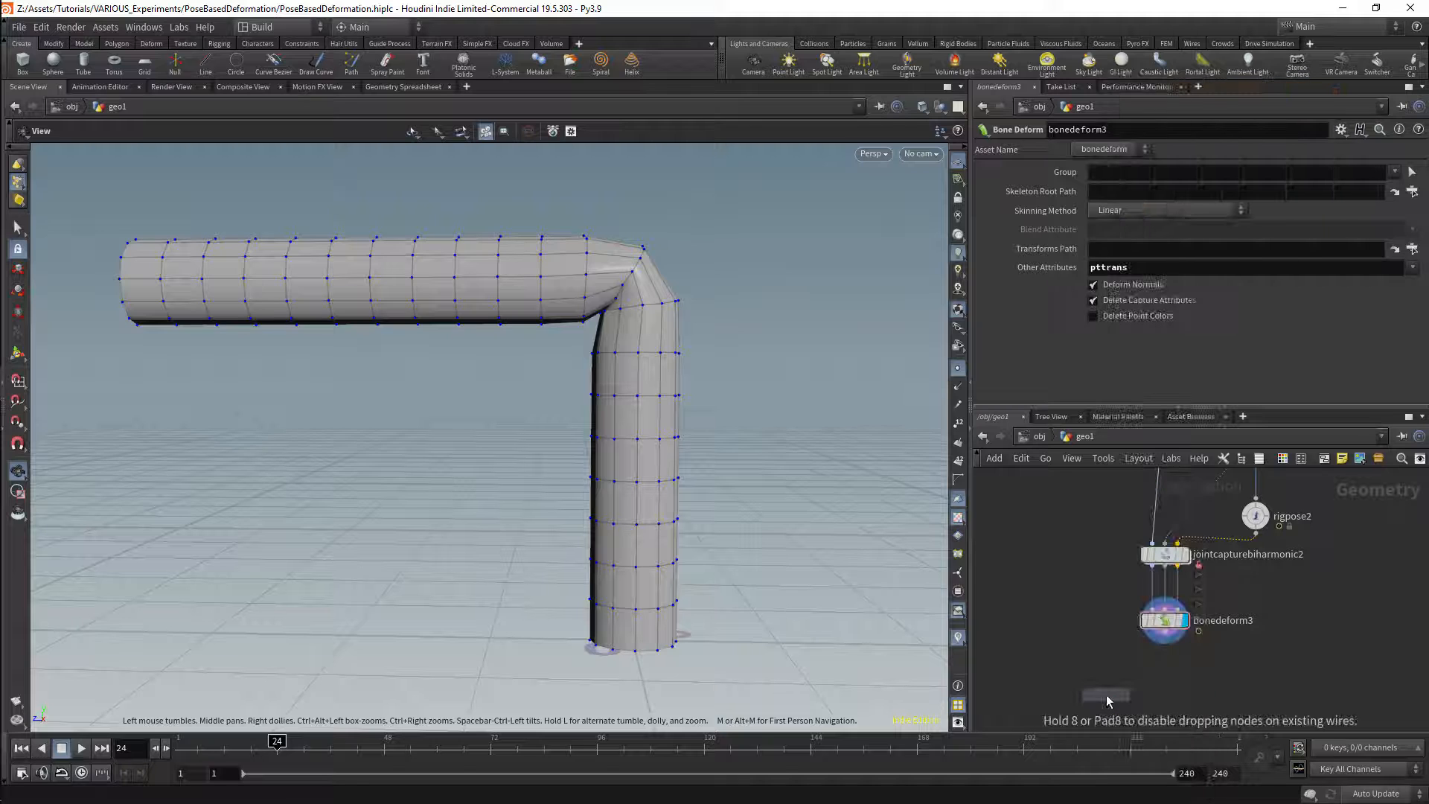
click(1106, 694)
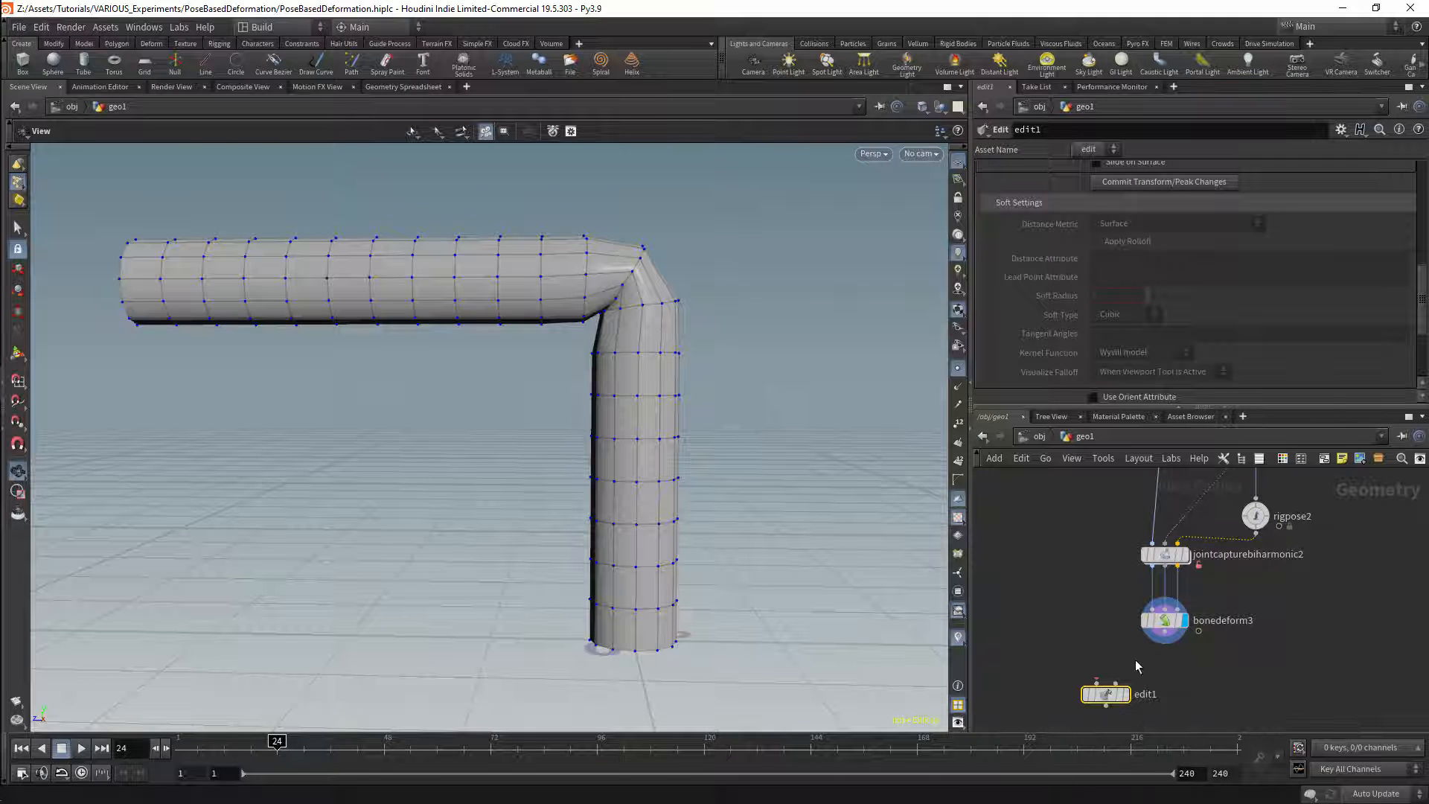
drag(1166, 639, 1098, 685)
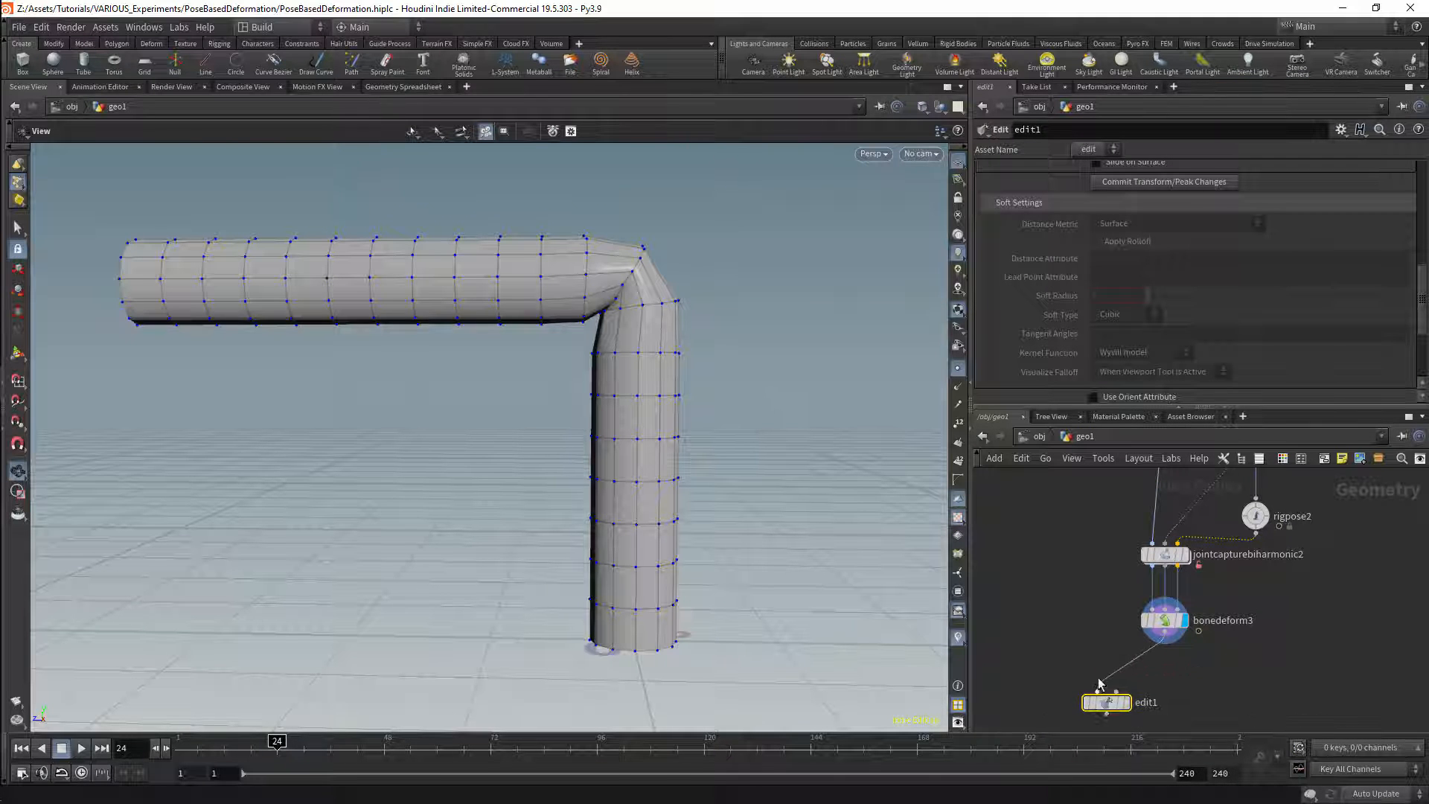
Step: Activate the Edit node's viewport tool and target point 166 at the tube's elbow
scroll(725, 483, down, 3)
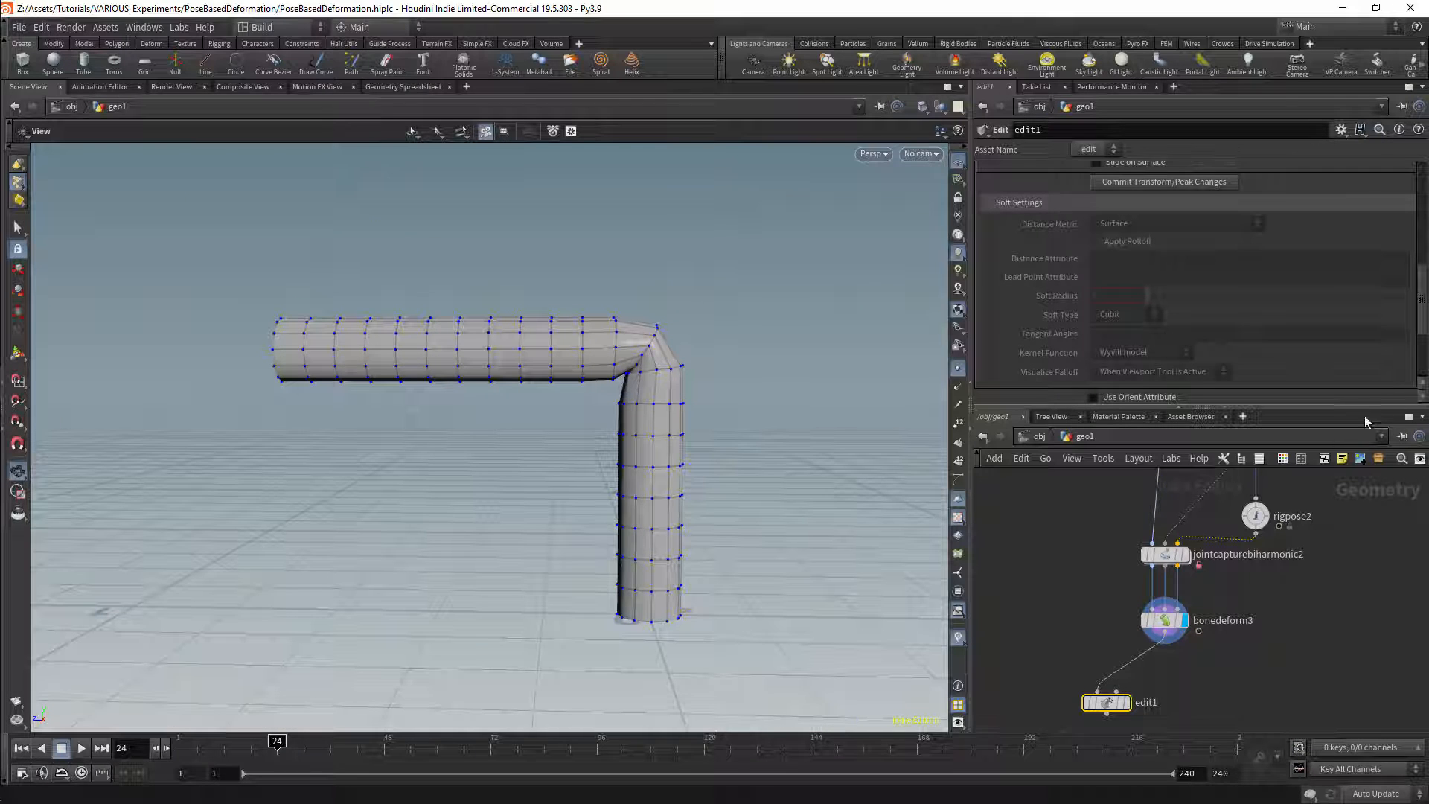
scroll(1420, 314, up, 5)
key(Return)
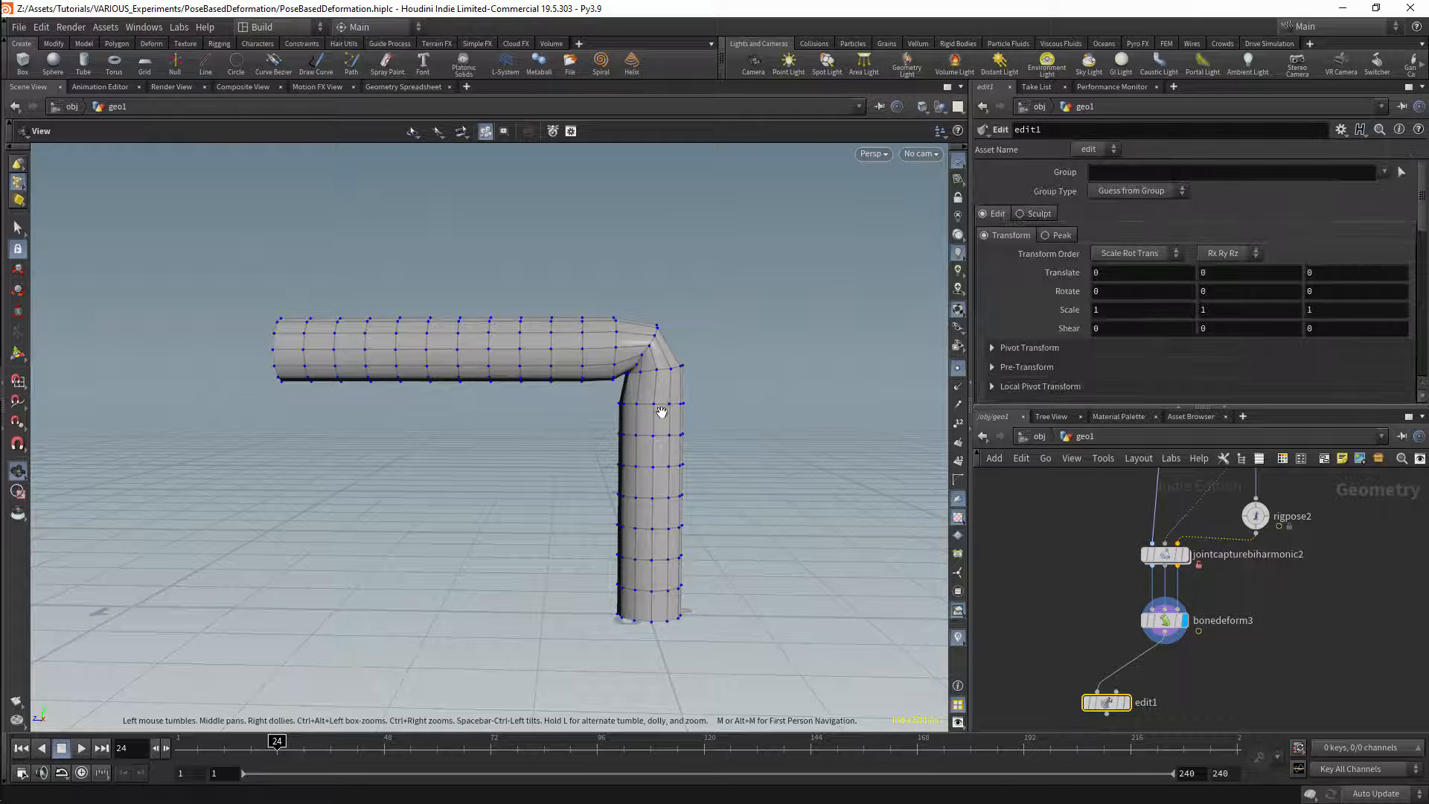
key(s)
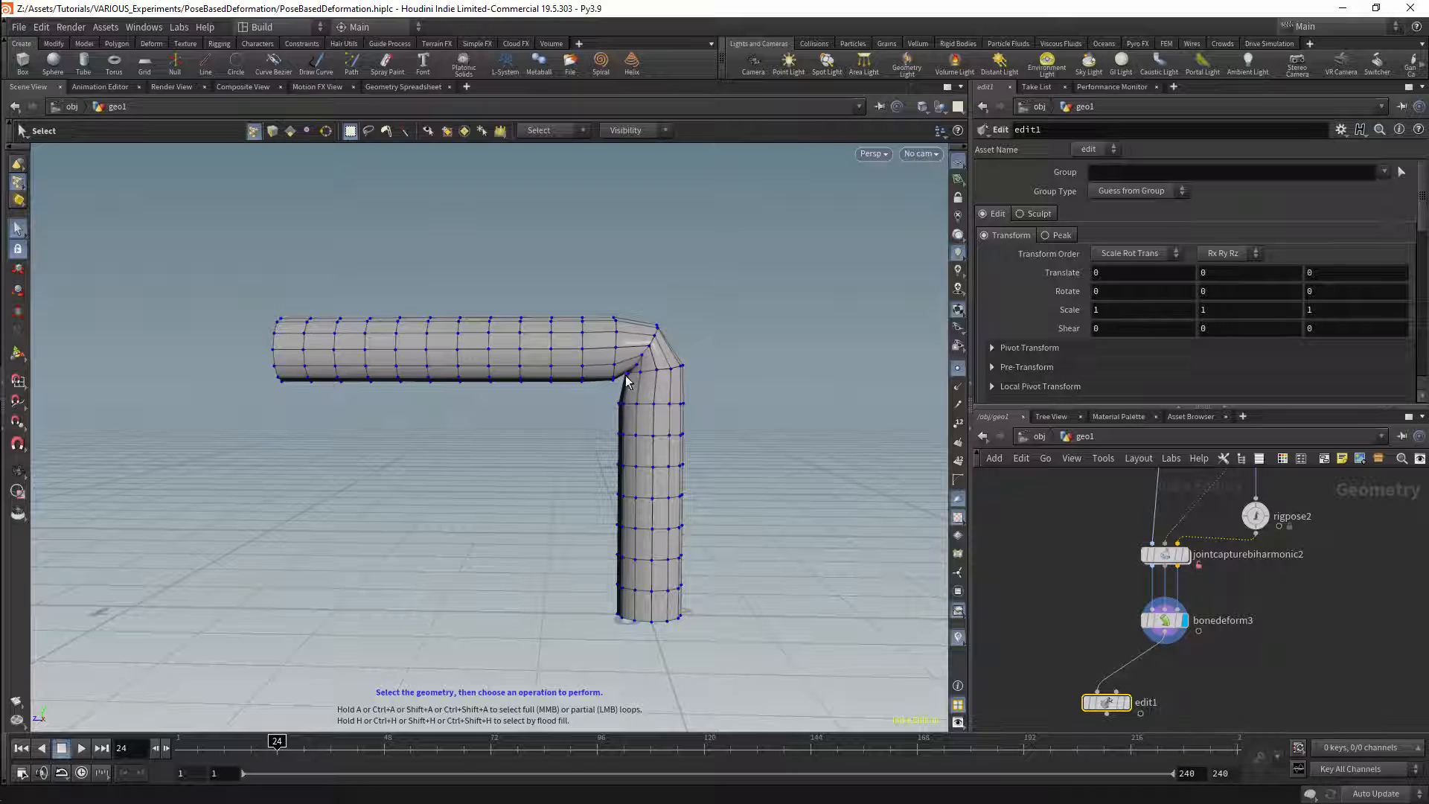
key(Return)
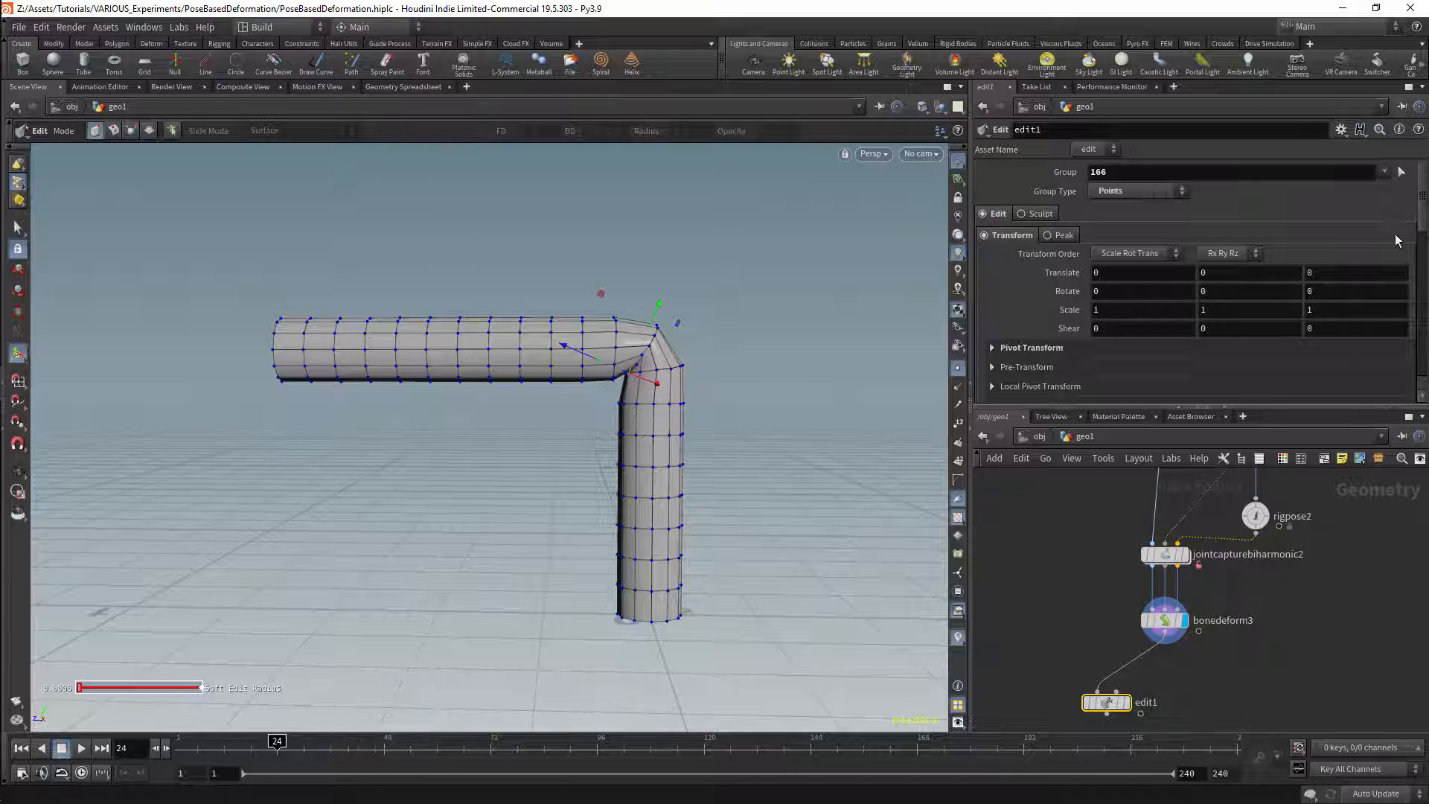
Step: Set the Edit node's Soft Radius to 0.27, display its result, and check the active visualizers
scroll(1418, 292, down, 5)
scroll(1418, 292, down, 2)
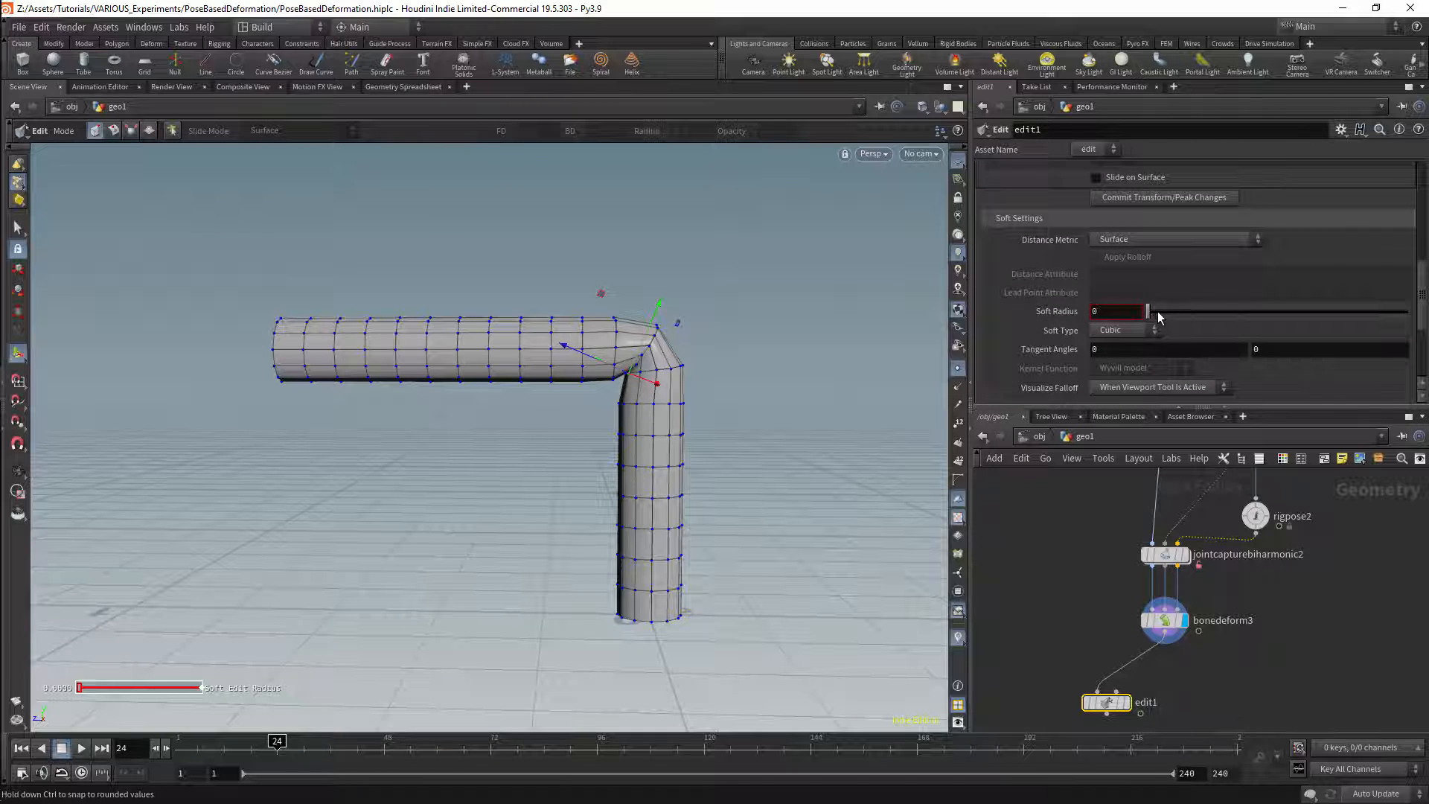
drag(1158, 316, 1217, 312)
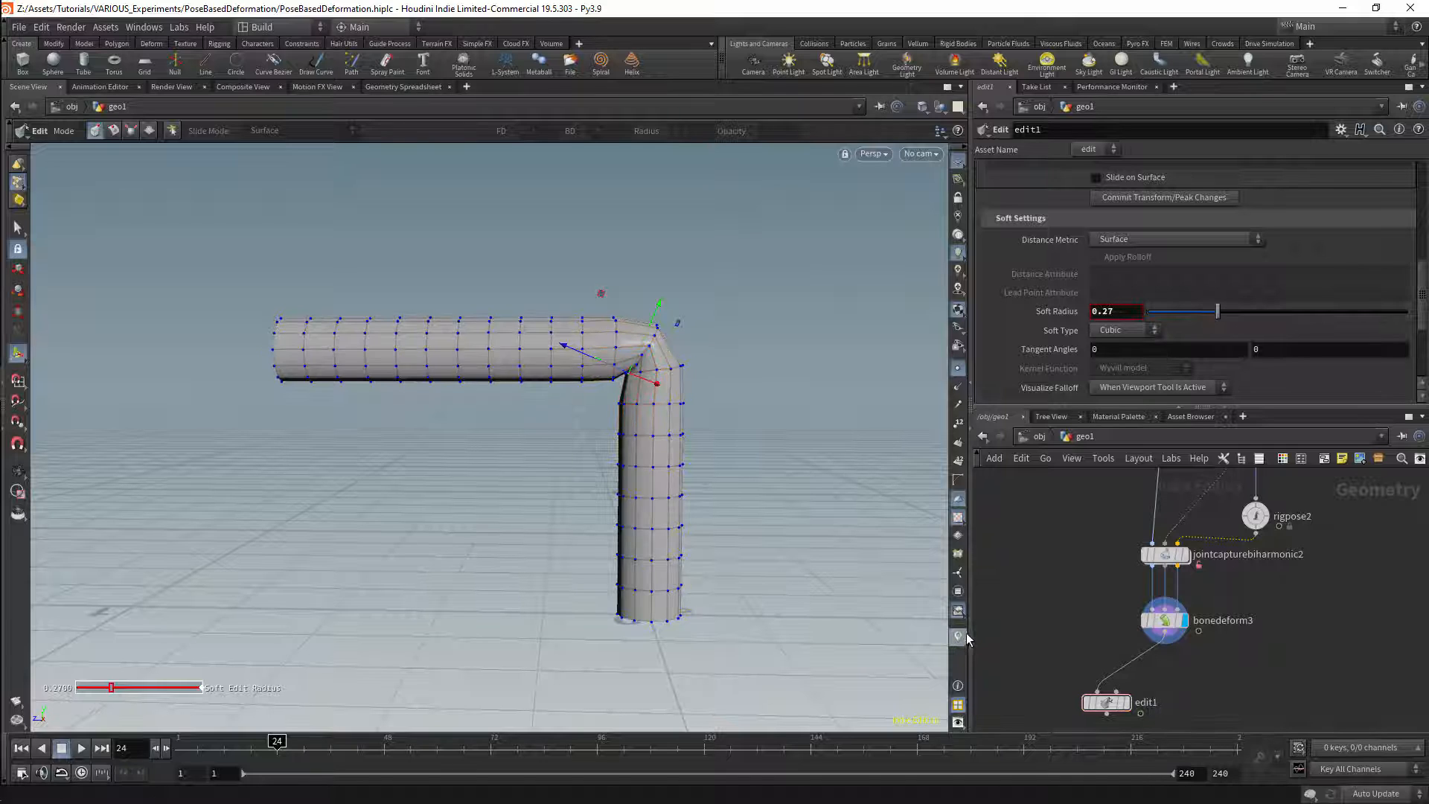
click(1126, 702)
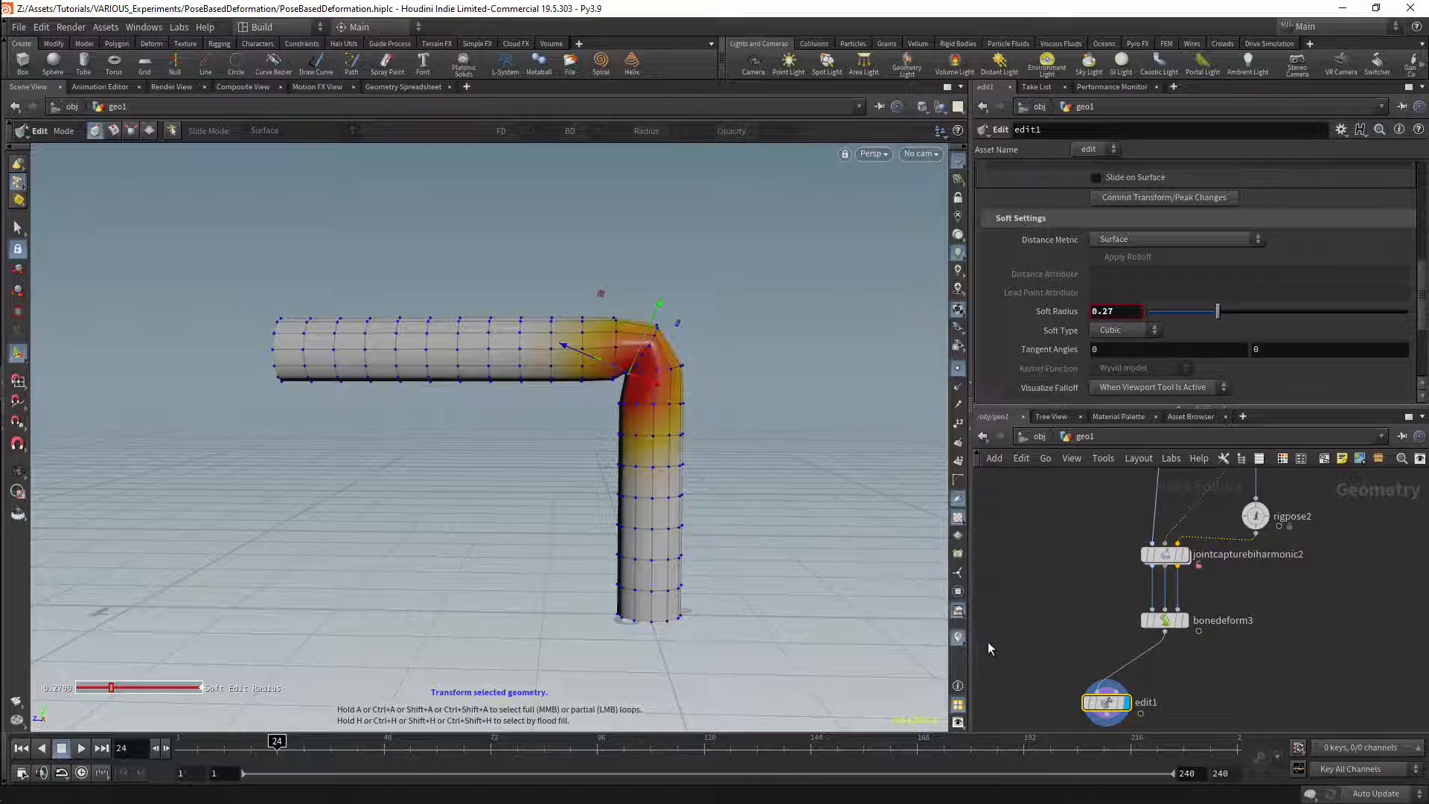
click(958, 637)
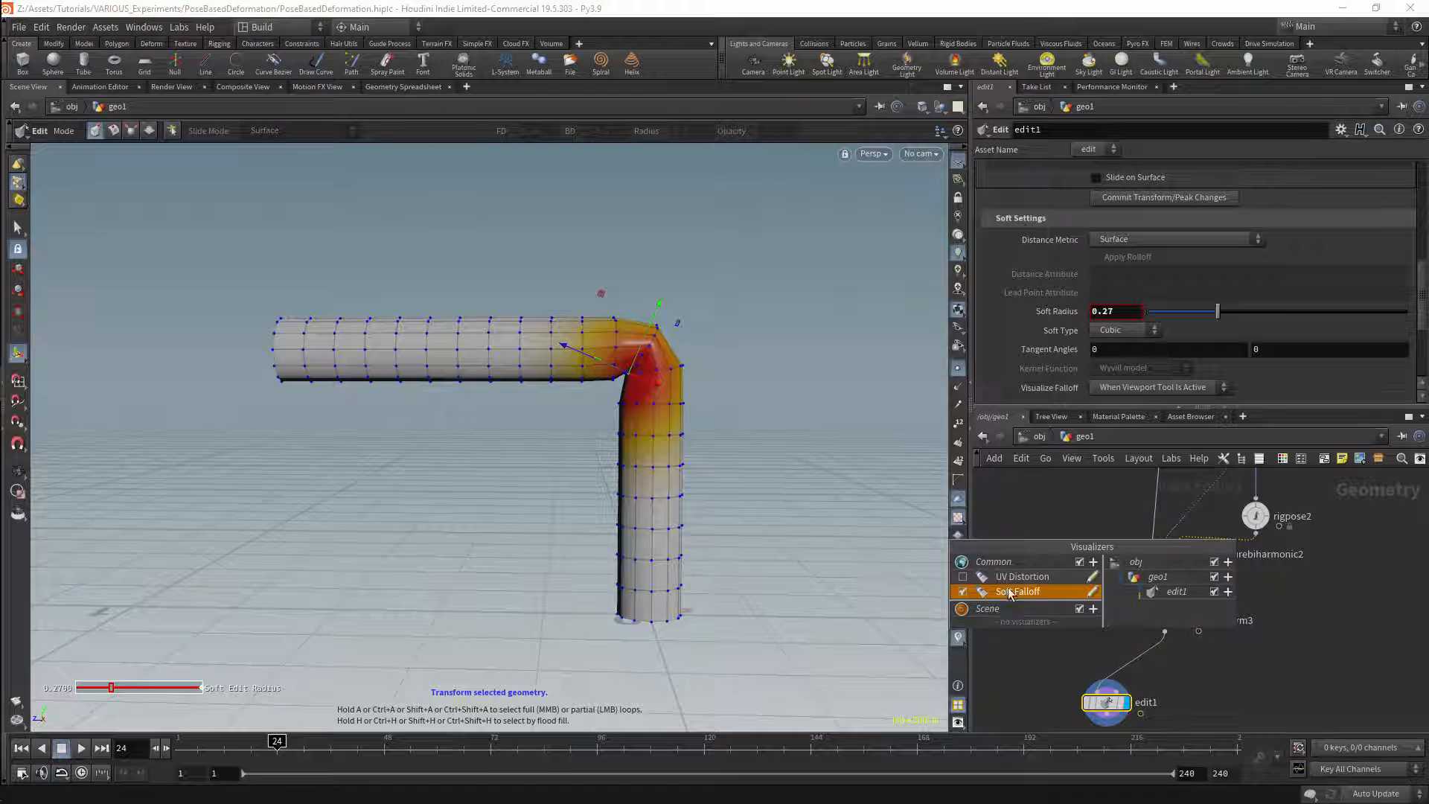
Step: Reduce the Soft Radius to 0.164, reposition the selected elbow point, and select the outer corner point
drag(1218, 311, 1190, 312)
drag(647, 318, 676, 299)
key(s)
click(658, 326)
Step: Pull three points along the inner side of the vertical section outward one by one to form a bulge
key(s)
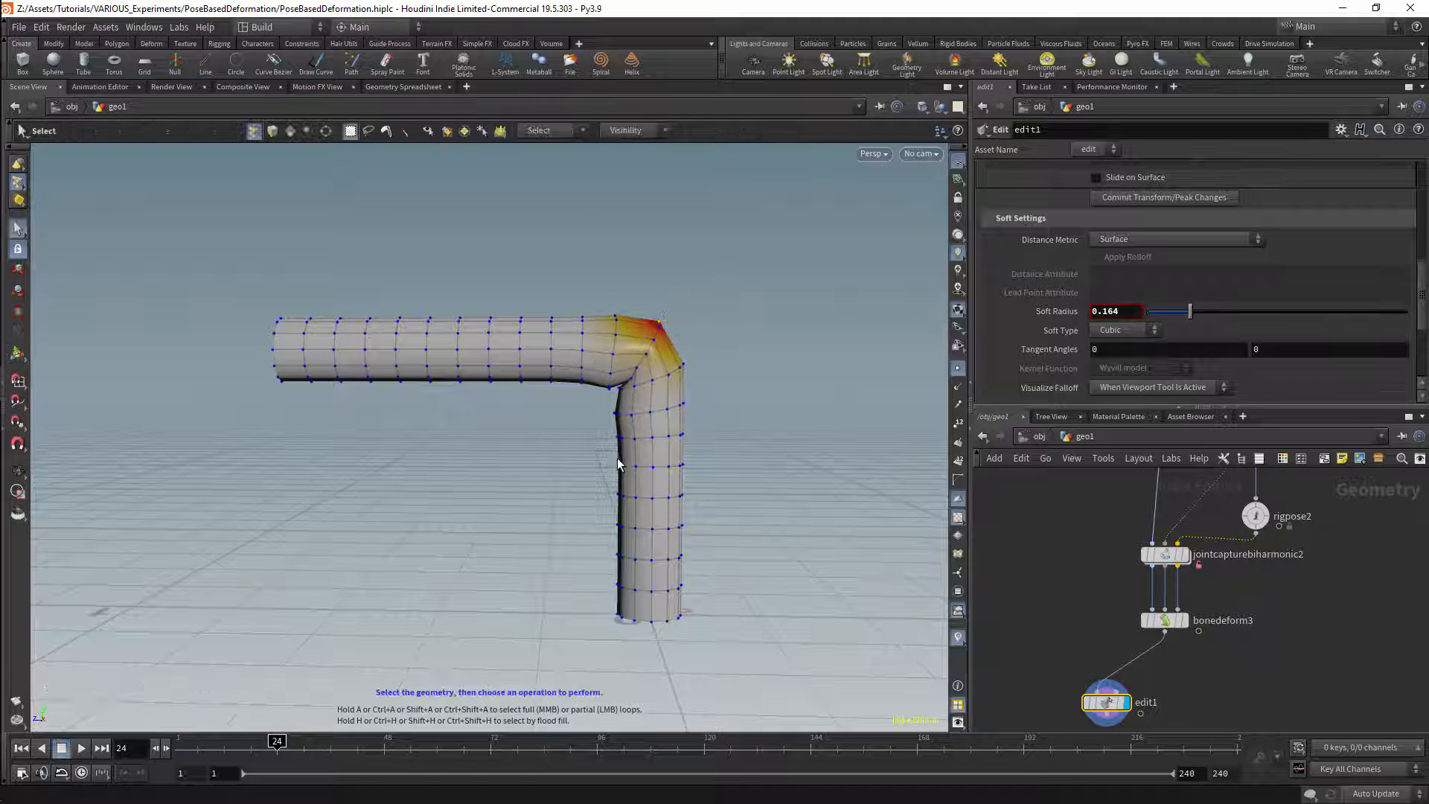
click(618, 437)
drag(610, 444, 593, 447)
key(s)
click(616, 495)
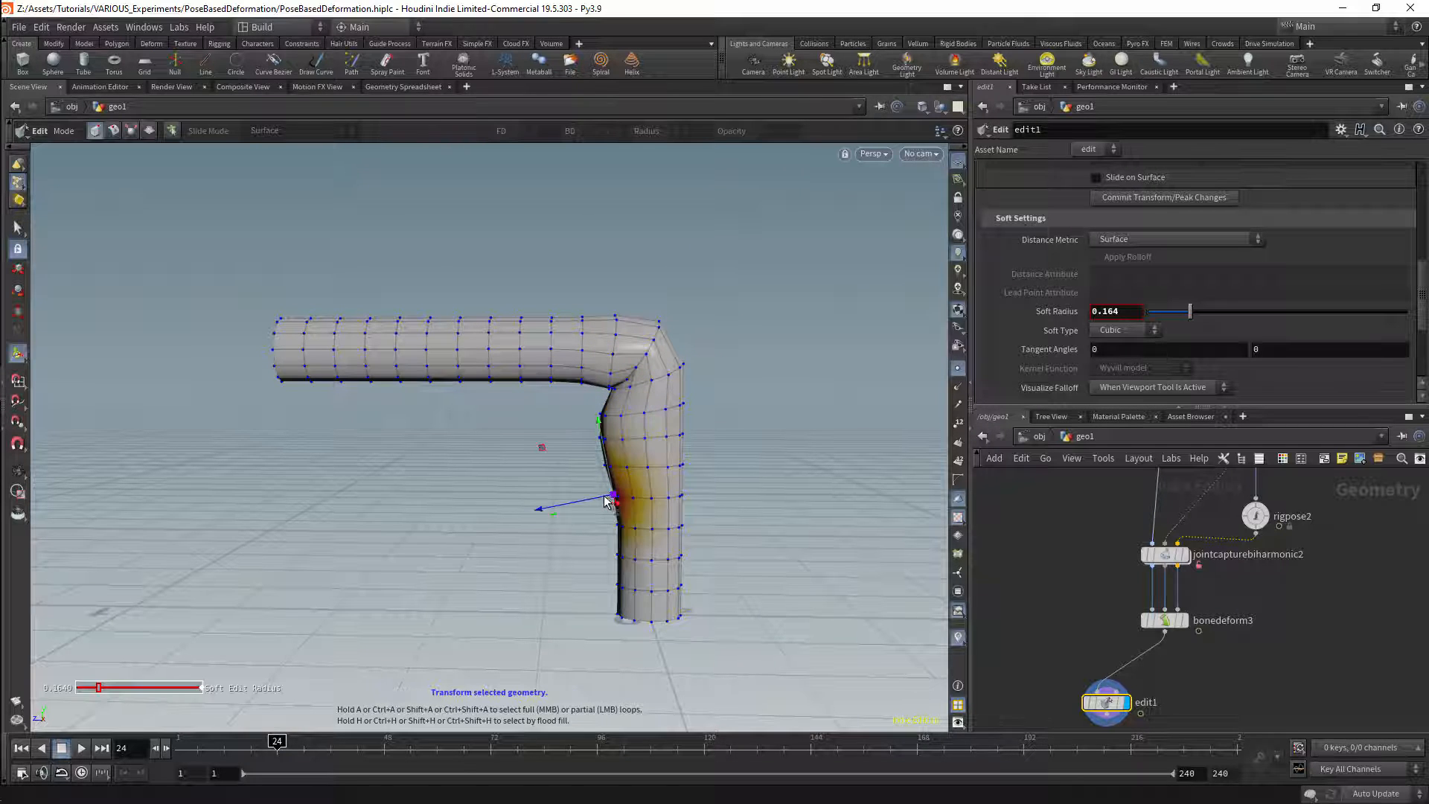
drag(602, 498, 579, 503)
key(s)
click(606, 554)
drag(595, 562, 579, 567)
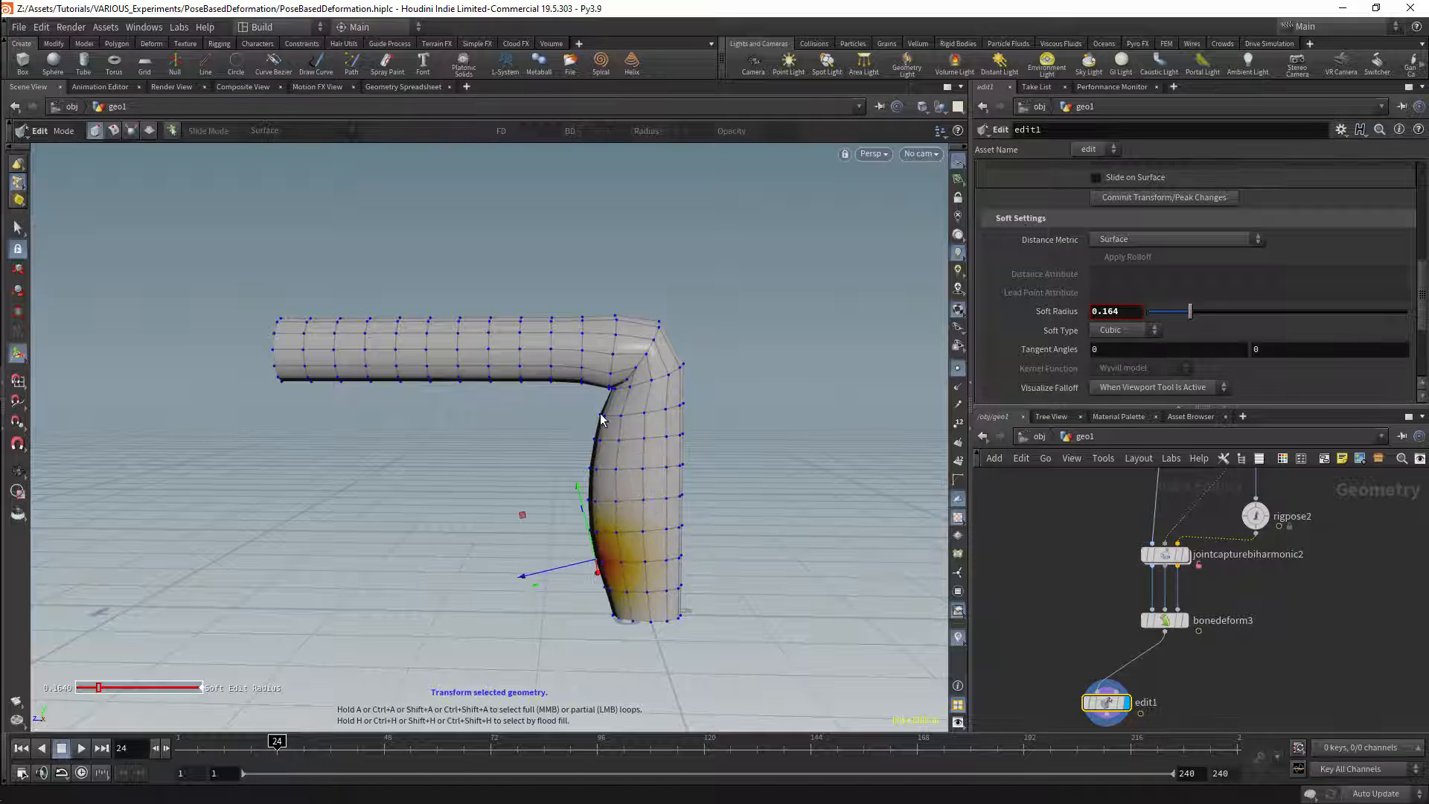
key(Escape)
Step: Add a PolyDraw node beside the Edit node, connect it to the duplicated Bone Deform output, and display it
drag(718, 431, 566, 438)
middle_drag(1208, 683, 1190, 631)
key(Tab)
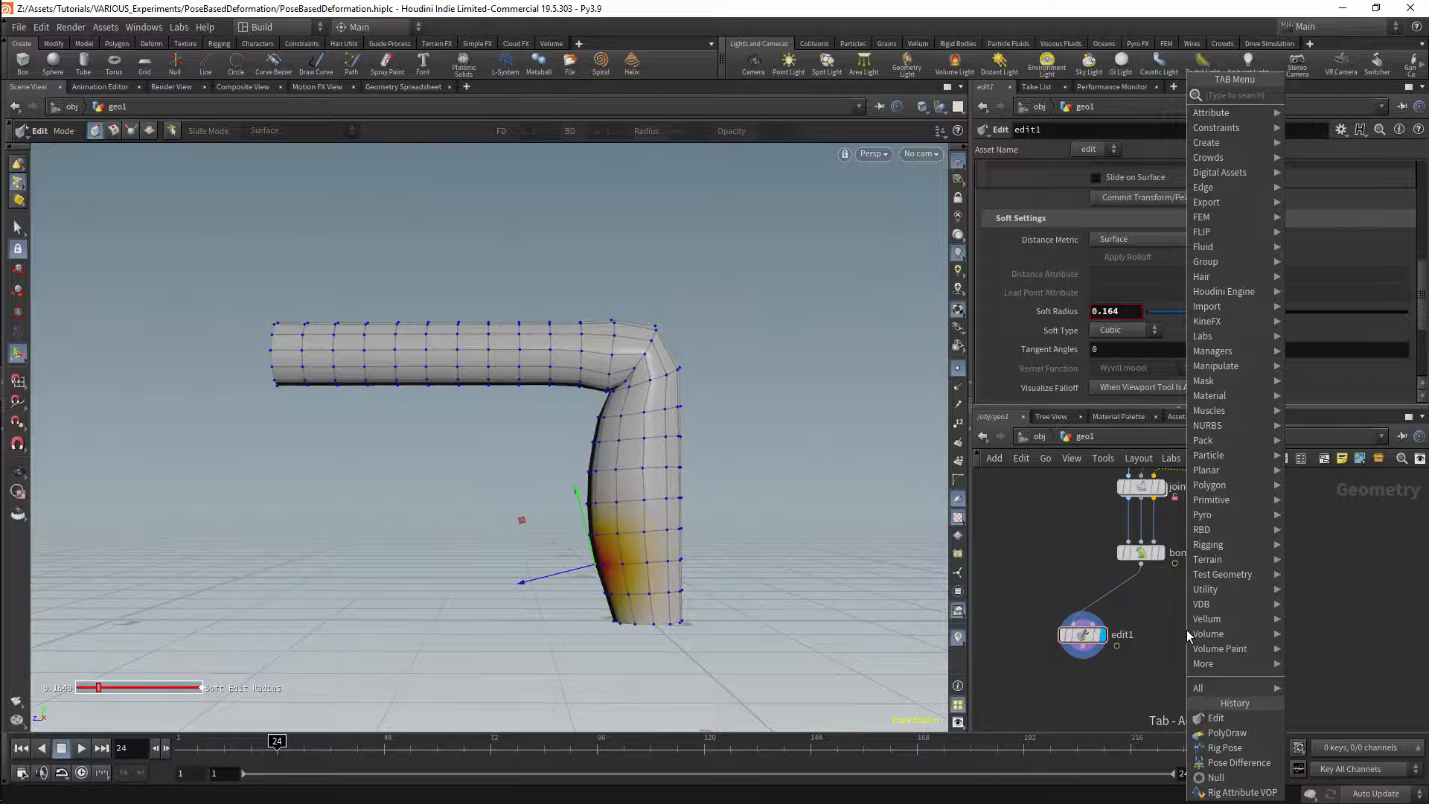
text(polydr)
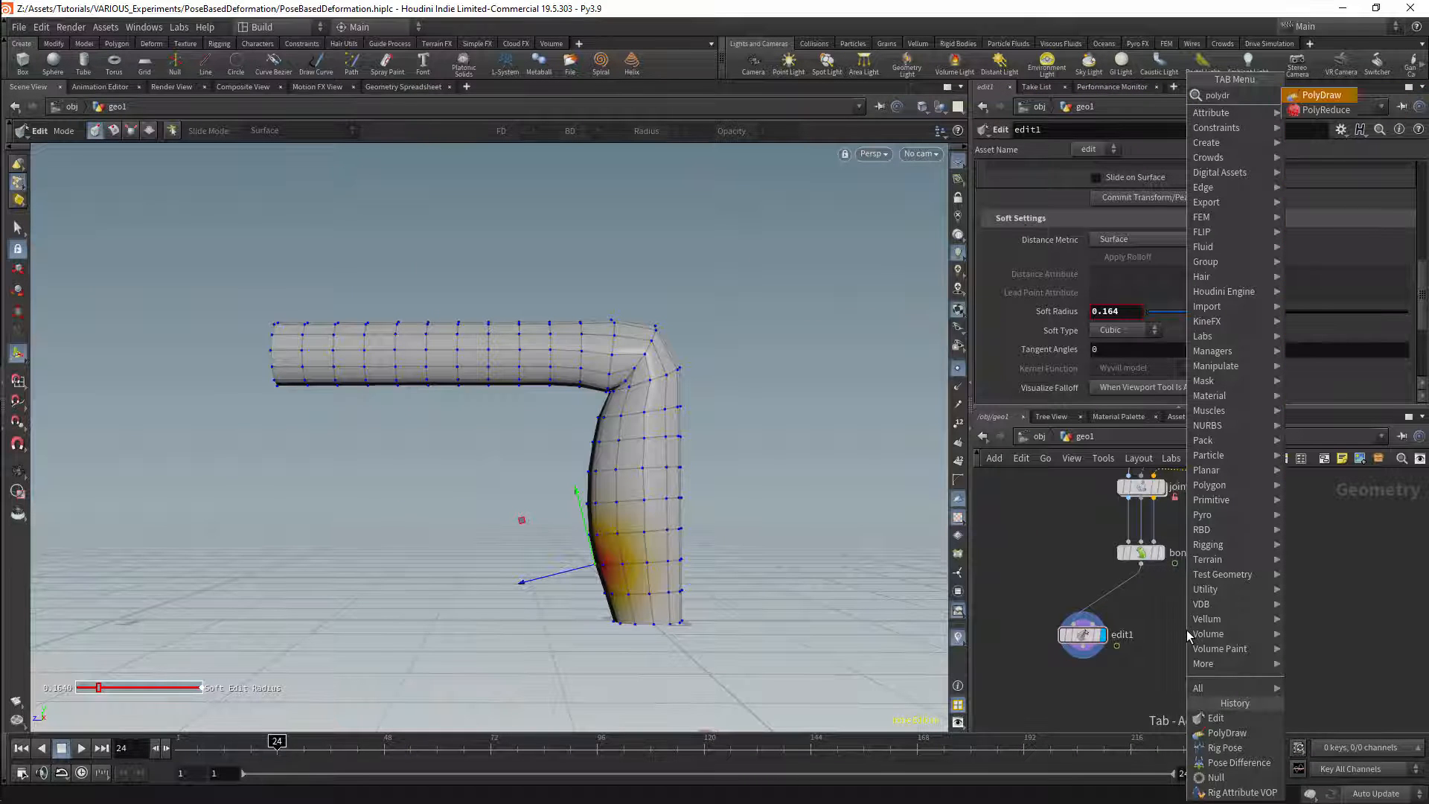
key(Return)
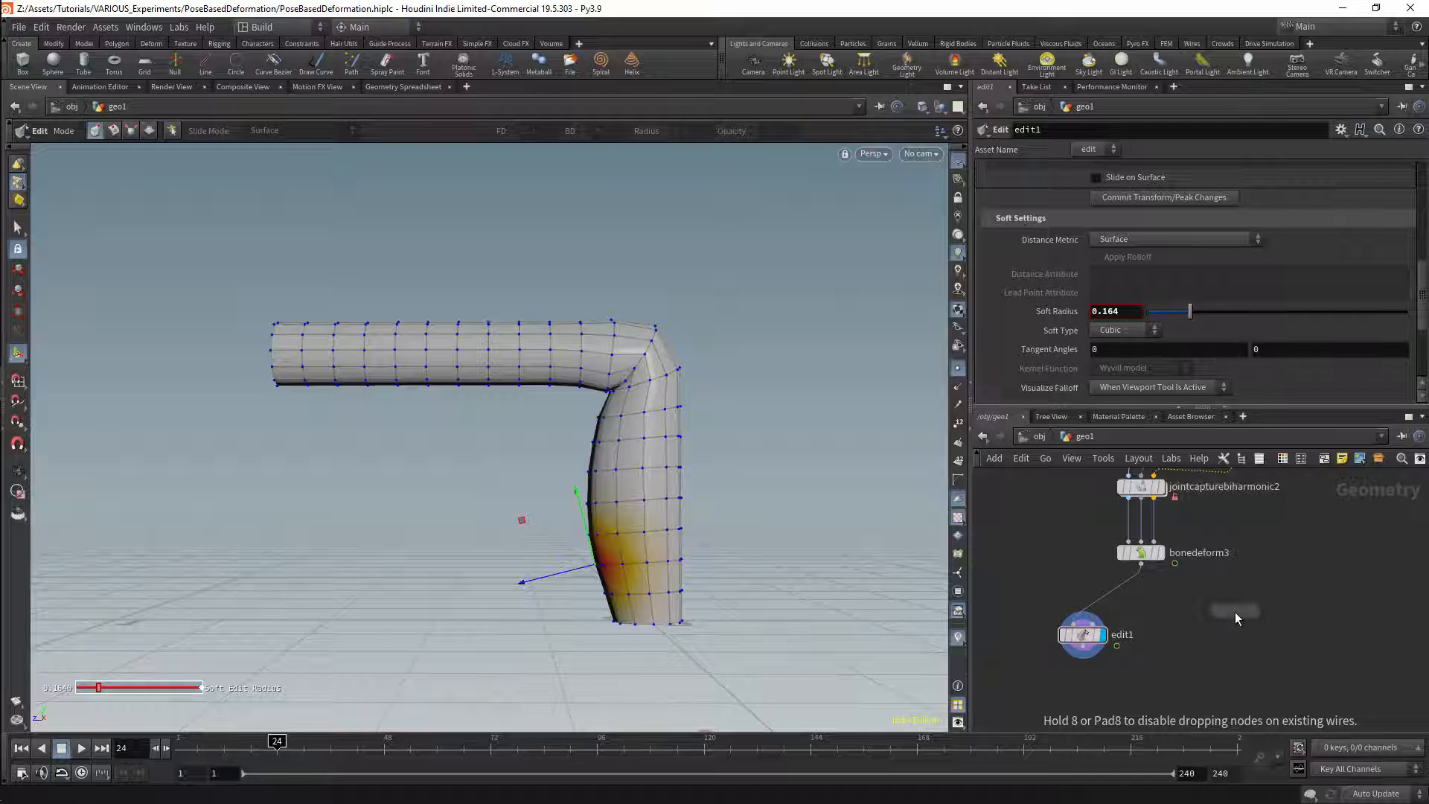
click(1197, 641)
drag(1141, 563, 1190, 628)
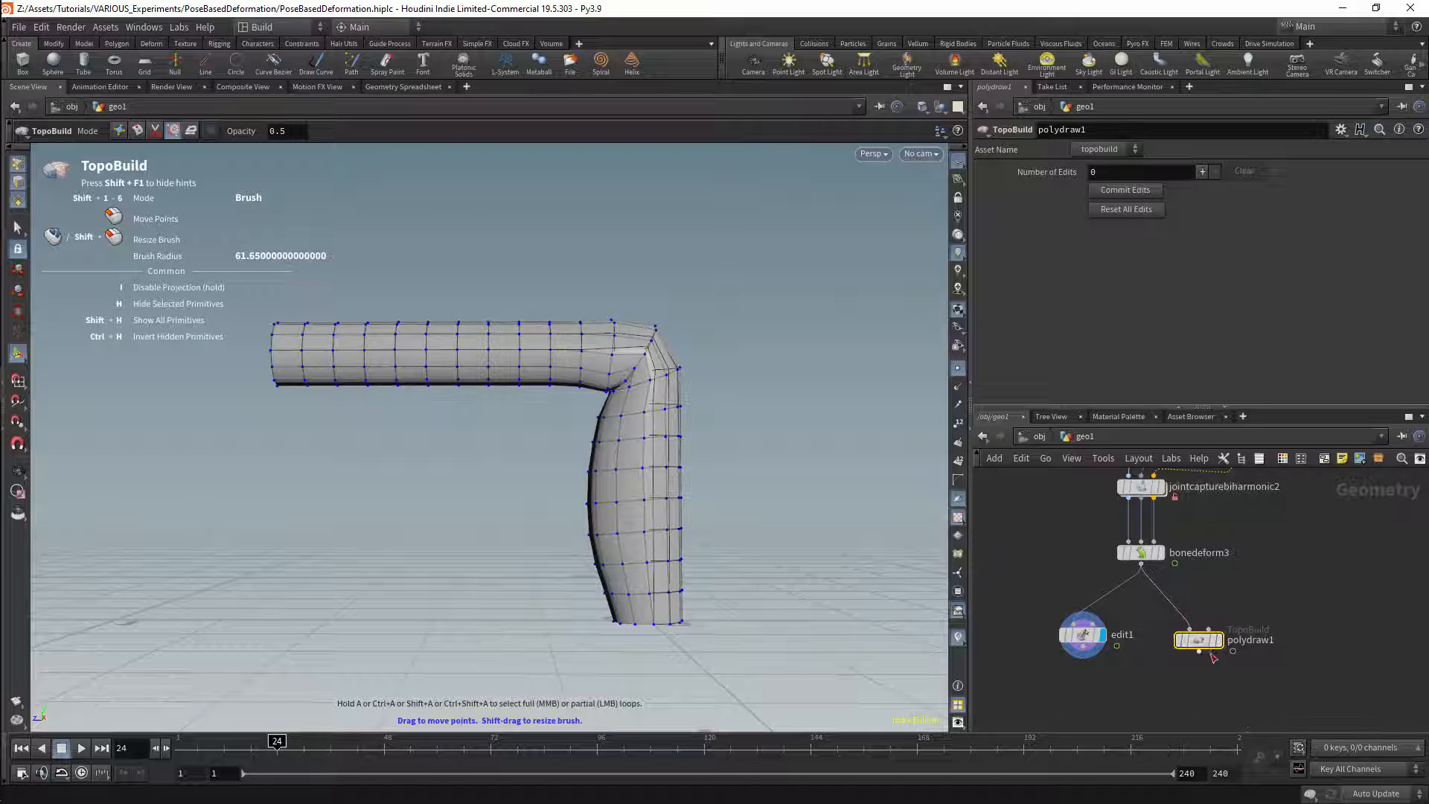
mouse_move(1199, 635)
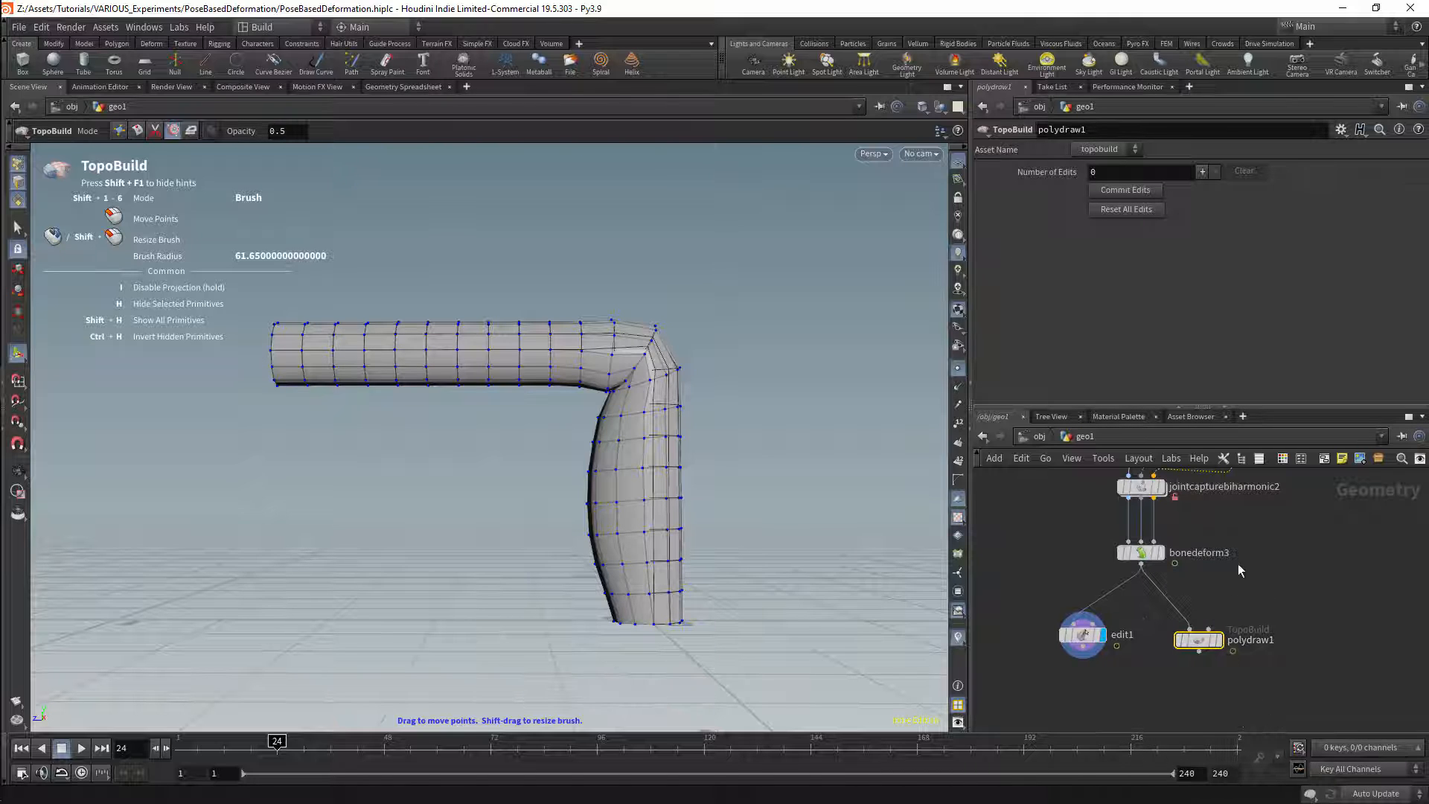
click(1220, 642)
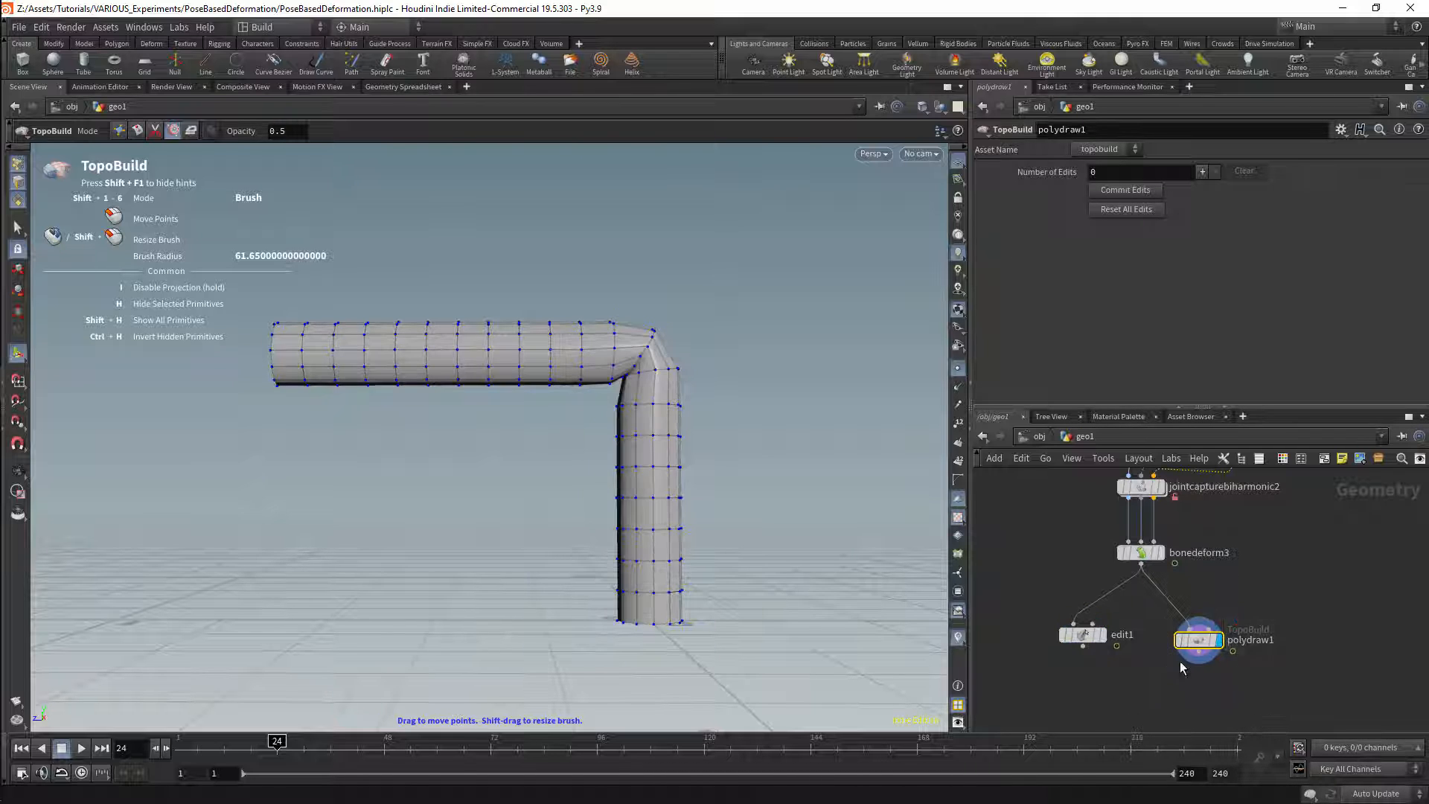
Step: Push the inner side of the vertical section outward with TopoBuild's Brush mode, undoing one of the strokes
click(118, 130)
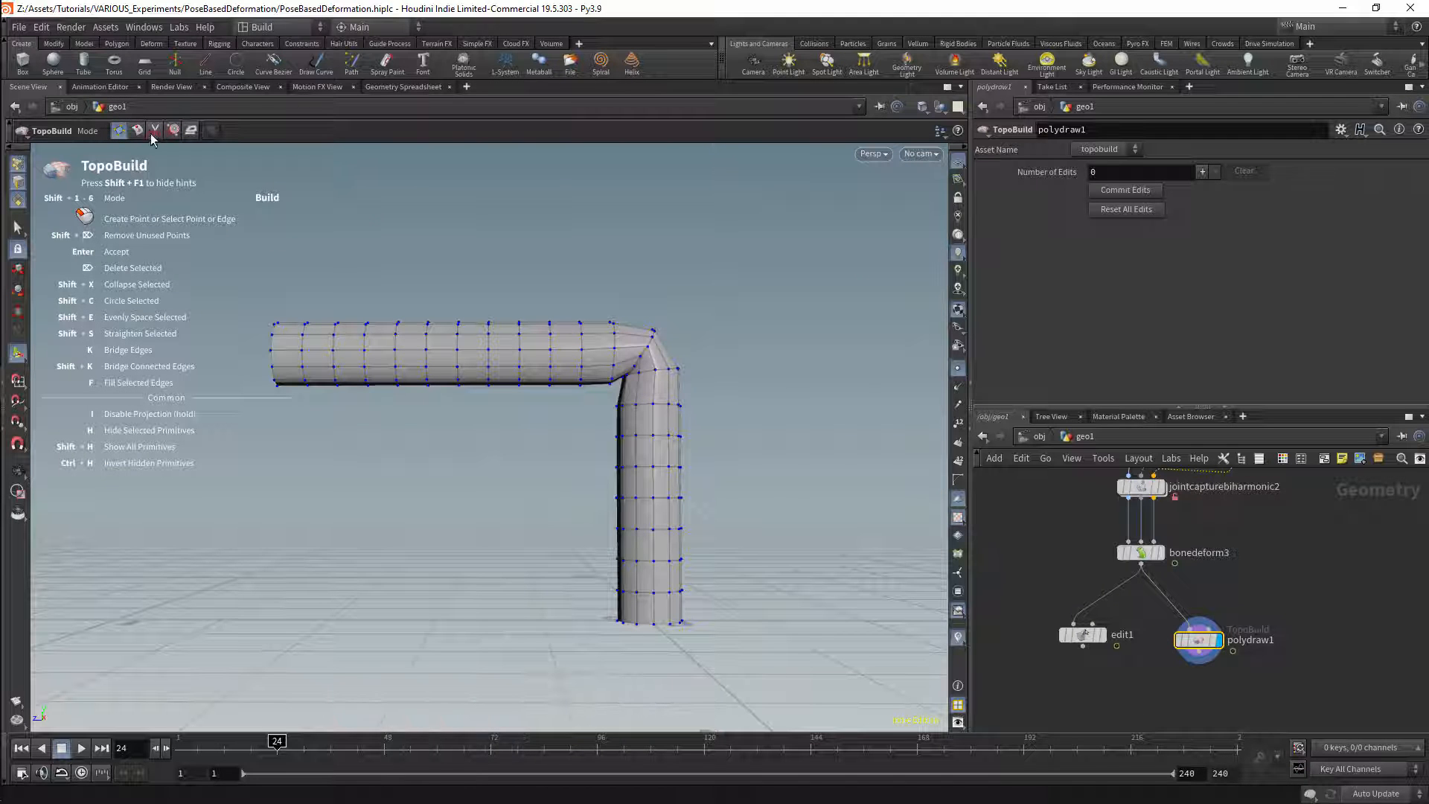
click(174, 132)
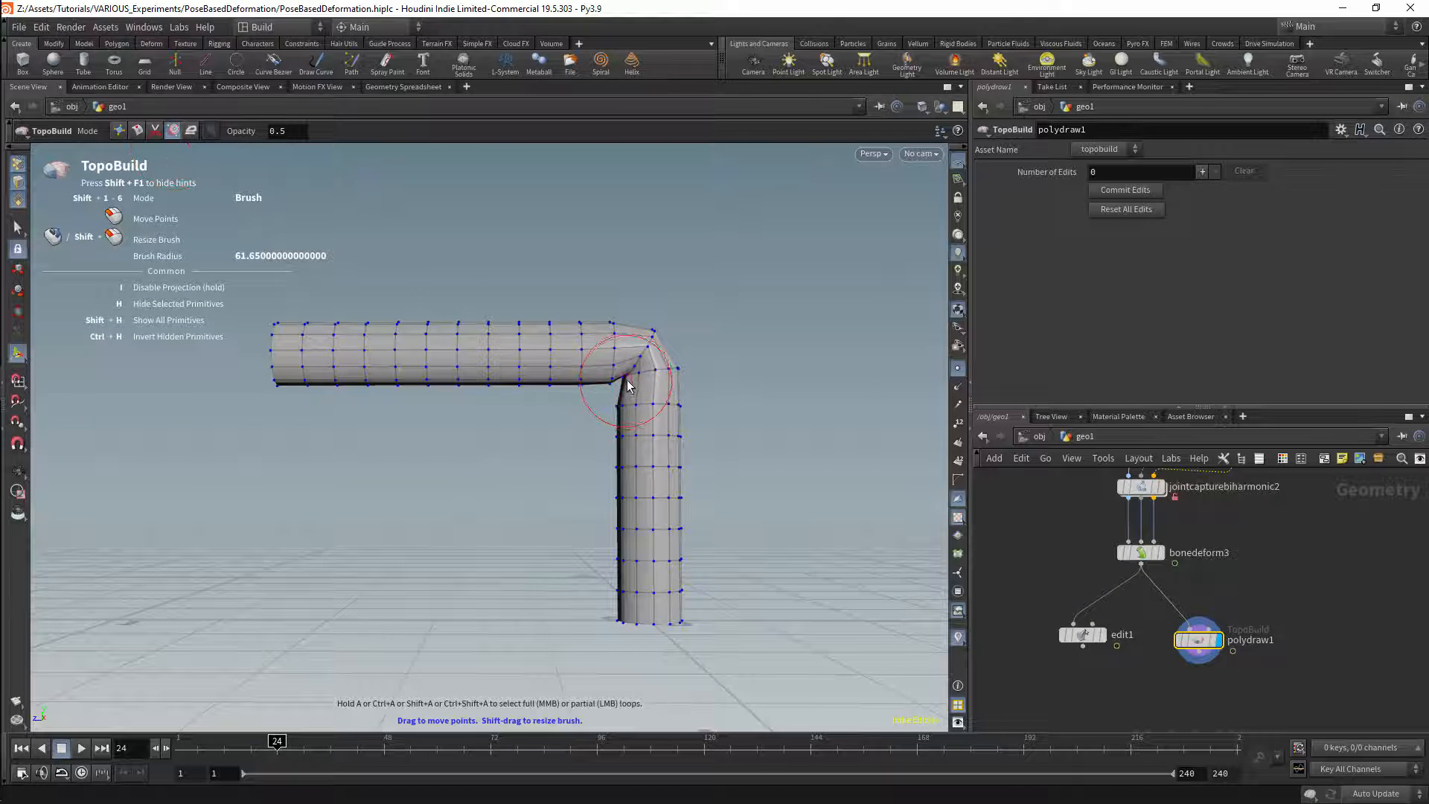
mouse_move(632, 378)
mouse_down()
mouse_move(619, 551)
mouse_move(593, 534)
mouse_up()
key(ctrl+z)
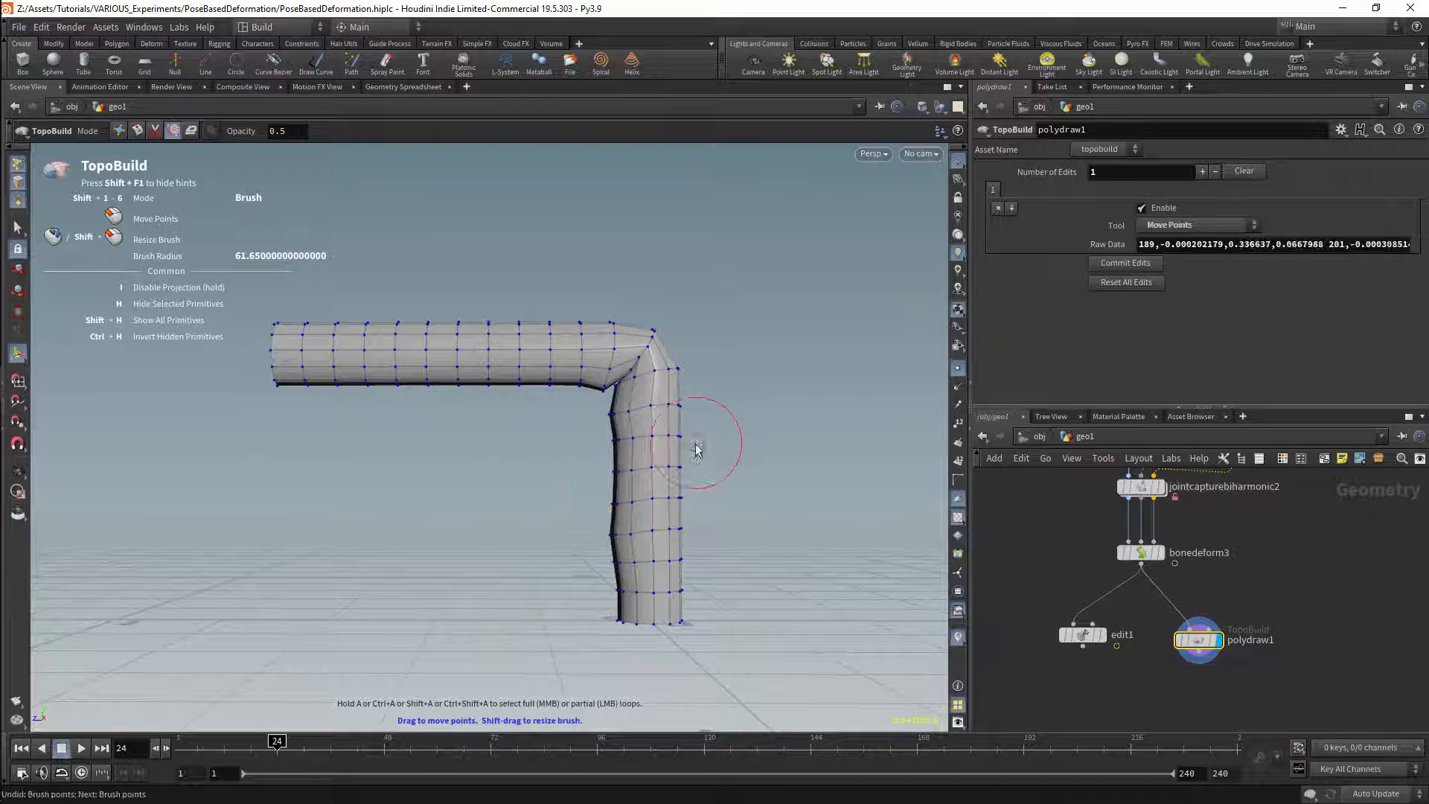
mouse_move(695, 450)
alt+mouse_down()
mouse_move(610, 420)
mouse_move(622, 558)
alt+mouse_up()
drag(611, 381, 631, 375)
Step: Try other TopoBuild modes on the tube and return to Brush mode with a brush radius of about 100
click(191, 131)
click(174, 131)
click(191, 131)
shift+drag(524, 277, 539, 286)
key(shift+3)
key(shift+4)
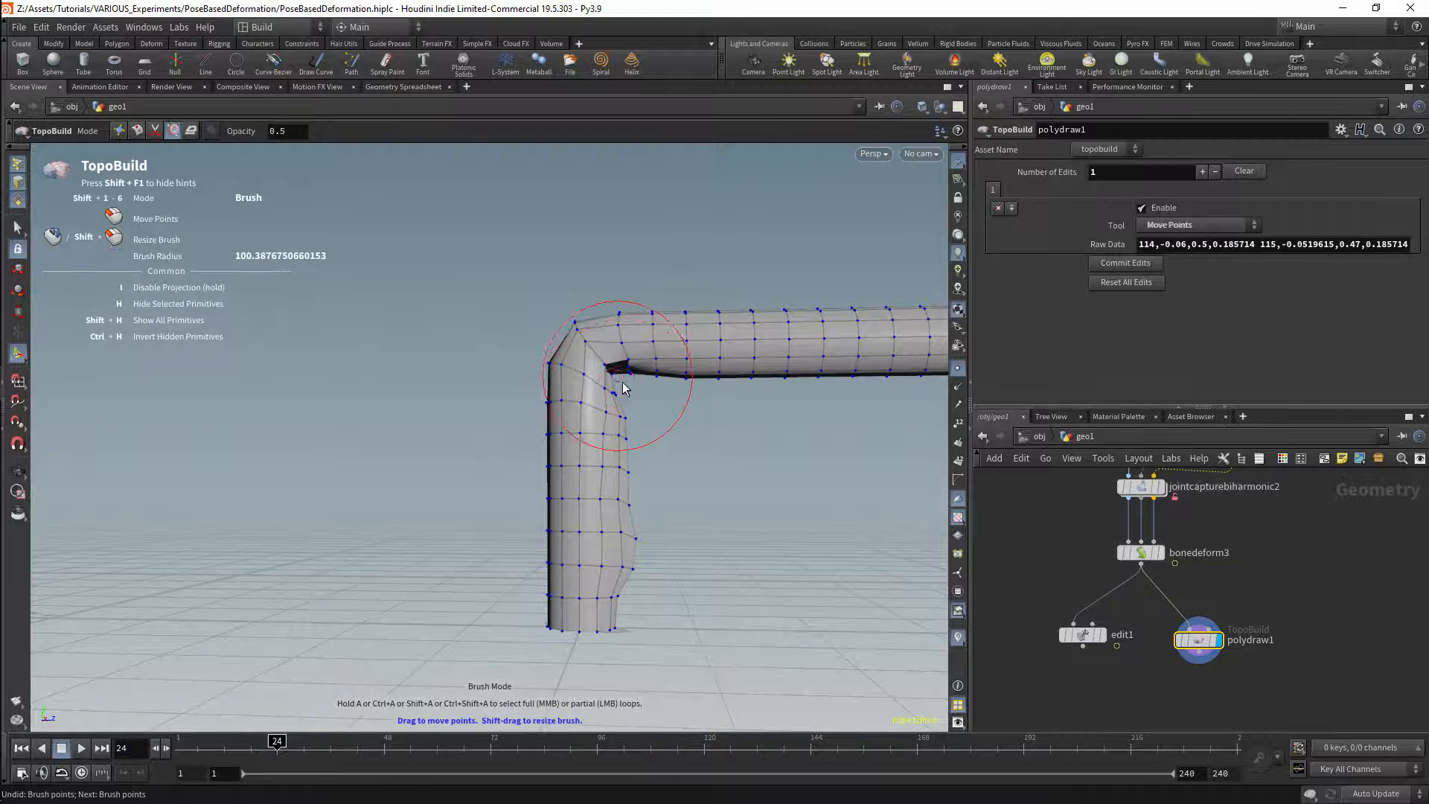
Step: Push the points around the inner corner of the bend with TopoBuild's Brush mode, working from several sides of the tube
drag(619, 382, 630, 387)
alt+drag(434, 410, 692, 395)
drag(638, 346, 648, 340)
mouse_move(678, 344)
alt+mouse_down()
mouse_move(717, 347)
mouse_move(733, 387)
alt+mouse_up()
drag(626, 532, 592, 461)
alt+drag(519, 498, 775, 497)
drag(593, 507, 633, 469)
alt+drag(764, 468, 627, 341)
shift+drag(565, 366, 576, 365)
Step: Smooth the points below the inner bend using TopoBuild's Smooth mode with a brush radius of about 112
key(shift+5)
mouse_move(575, 365)
mouse_down()
mouse_move(587, 376)
mouse_move(574, 365)
mouse_up()
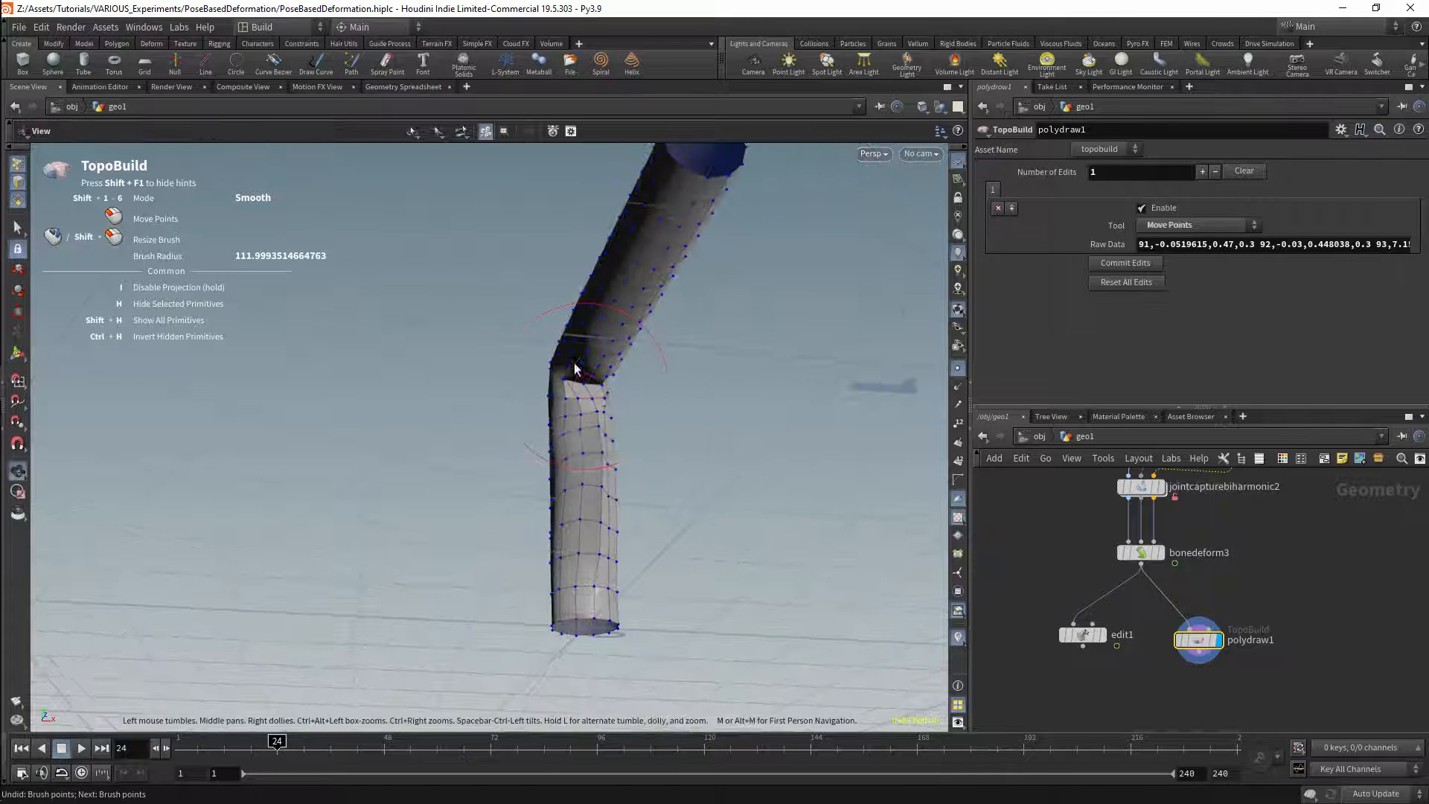
mouse_move(658, 397)
shift+mouse_down()
mouse_move(592, 395)
mouse_move(624, 391)
mouse_move(692, 435)
mouse_move(634, 426)
shift+mouse_up()
mouse_move(612, 425)
mouse_down()
mouse_move(615, 496)
mouse_move(618, 421)
mouse_up()
alt+drag(789, 455, 580, 475)
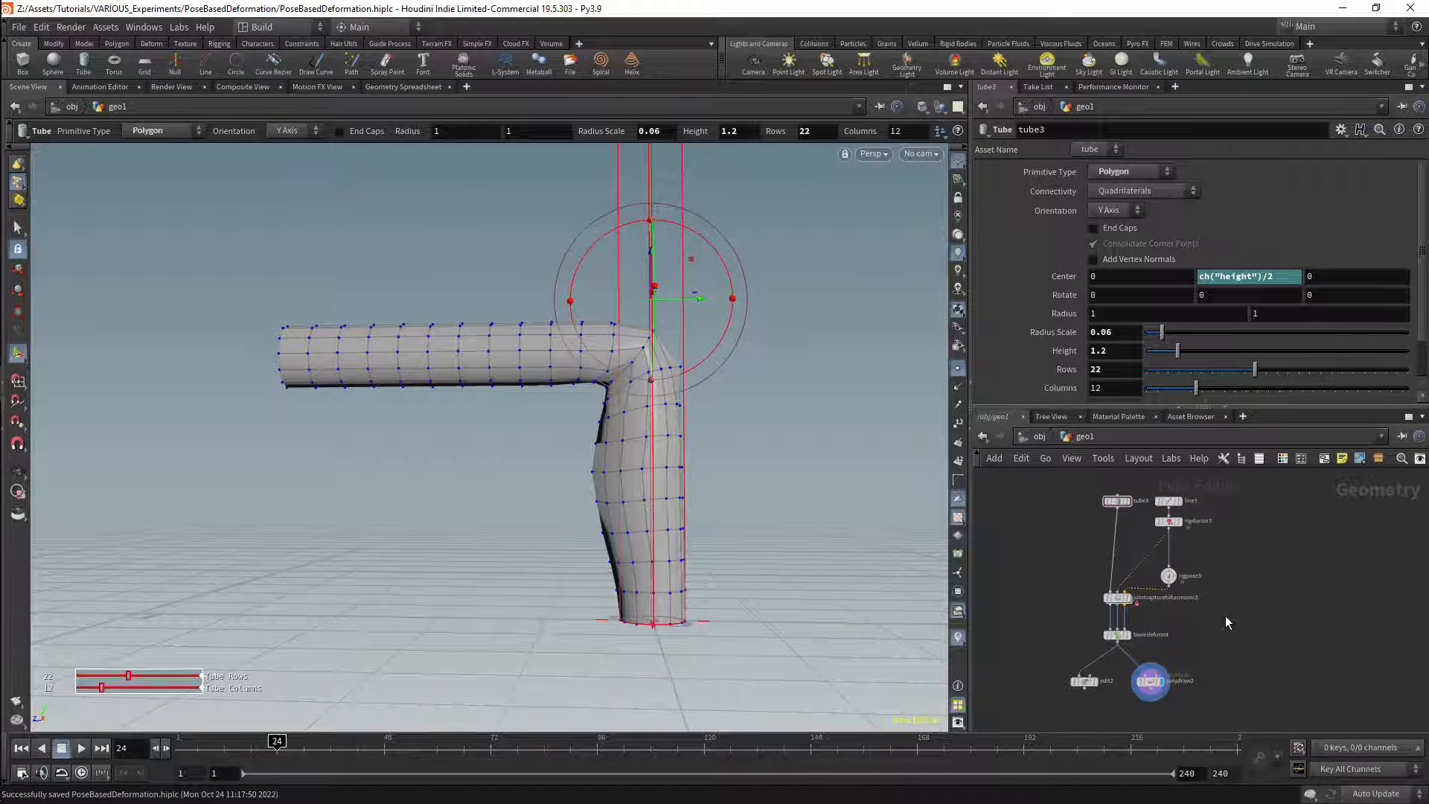
Step: Disconnect edit2 and polydraw2 from Bone Deform, and feed edit2 from the Rest Geometry output of Joint Capture Biharmonic
click(1132, 679)
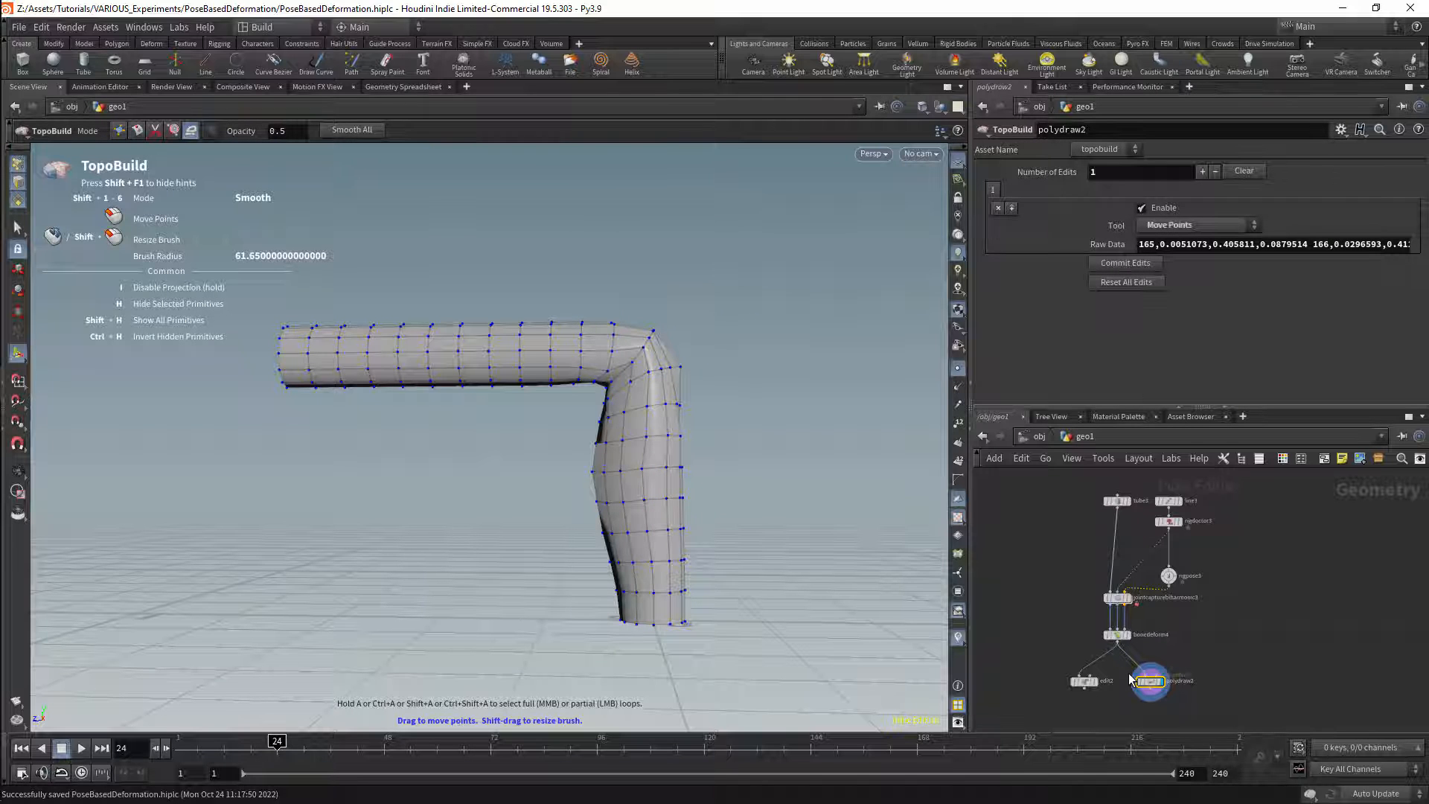
click(1084, 680)
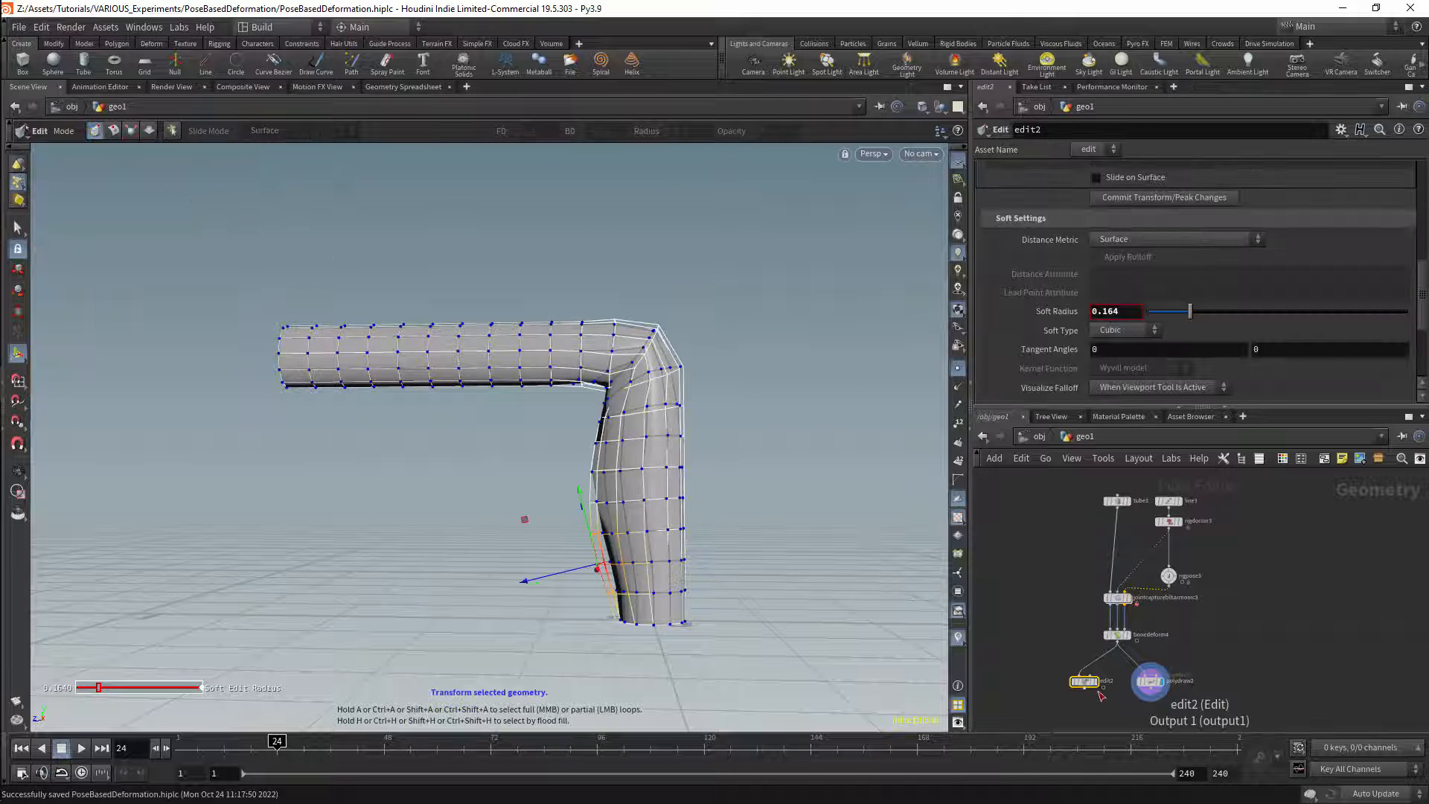
key(y)
key(y)
drag(1067, 661, 1142, 658)
scroll(1127, 698, up, 4)
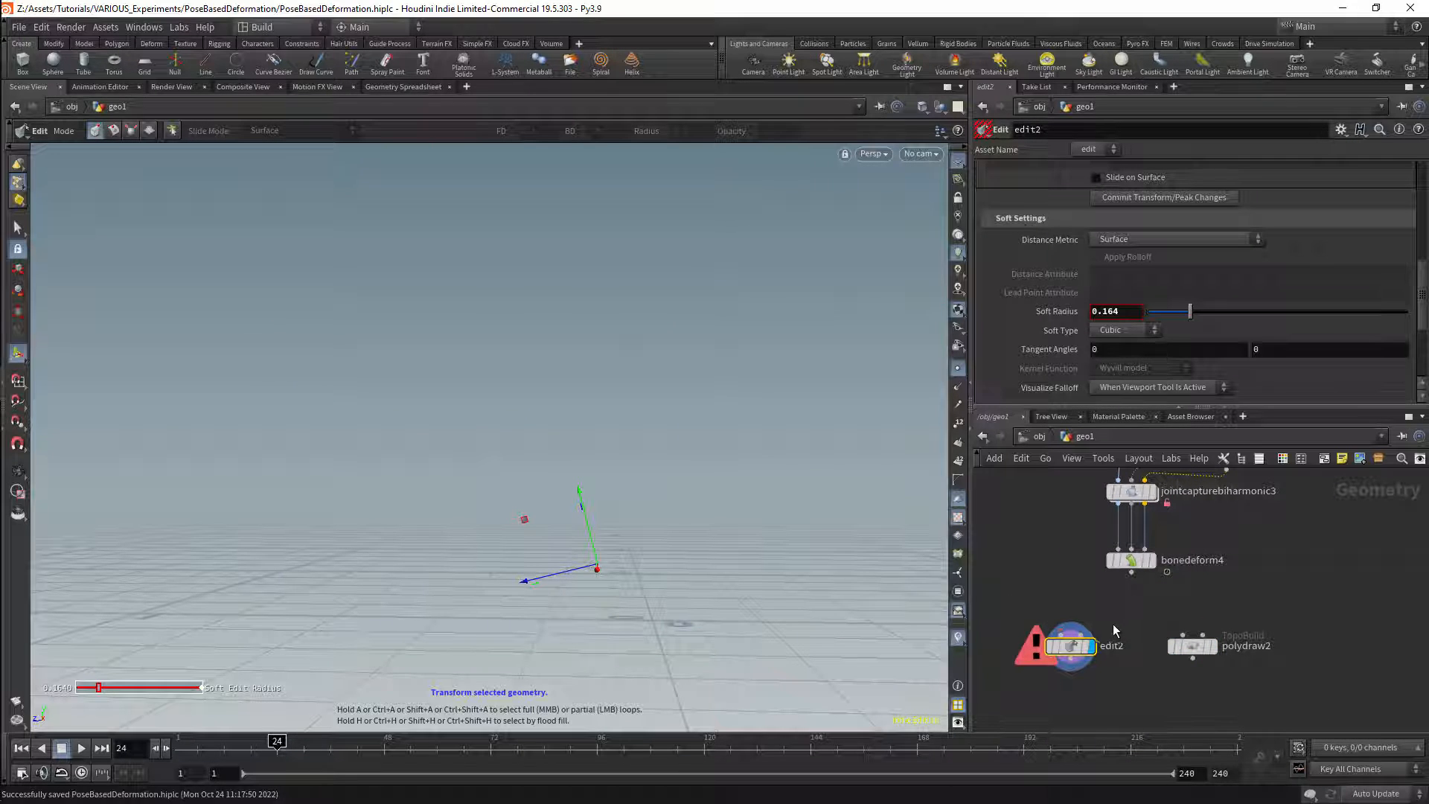
middle_drag(1108, 621, 1143, 650)
drag(1107, 673, 1100, 665)
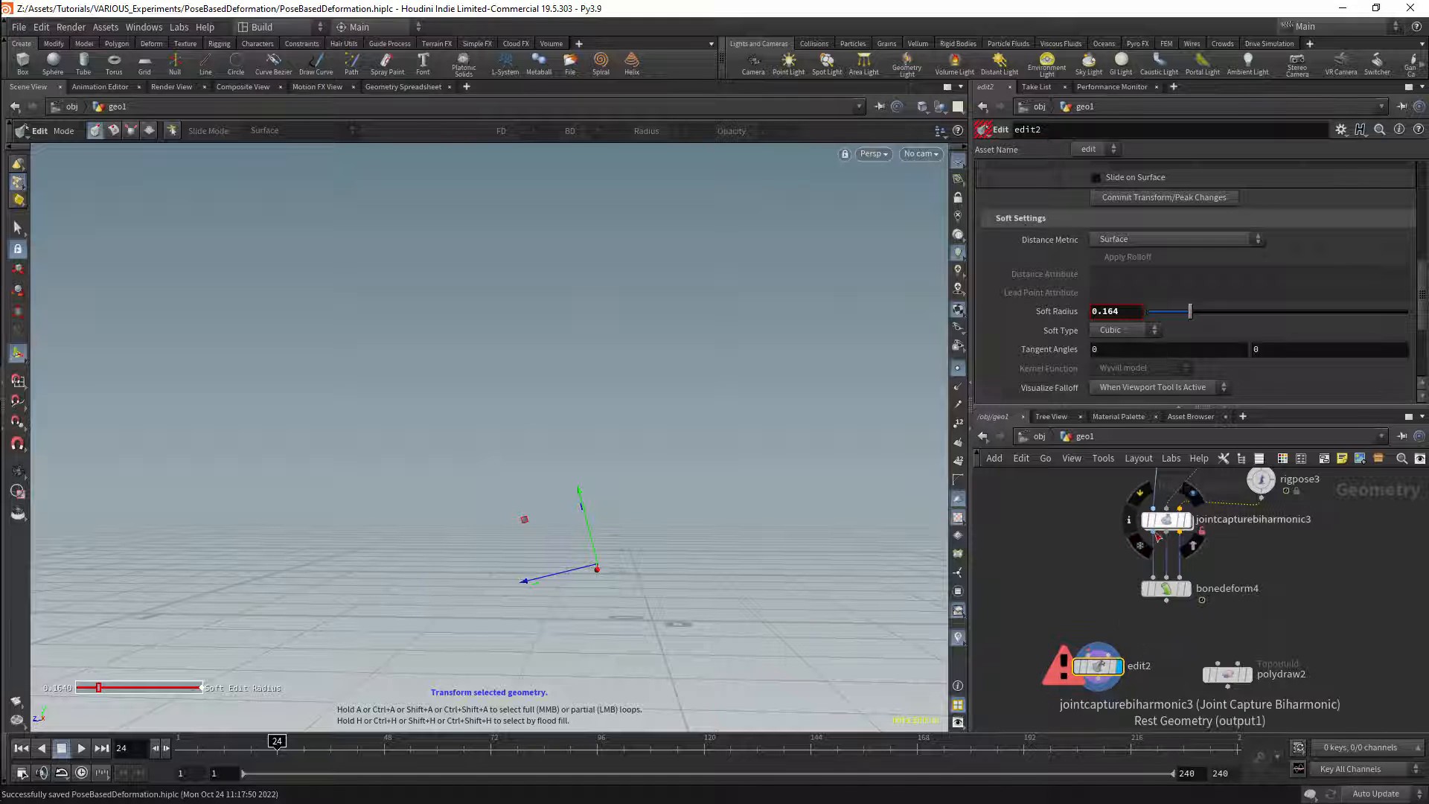
drag(1153, 532, 1089, 655)
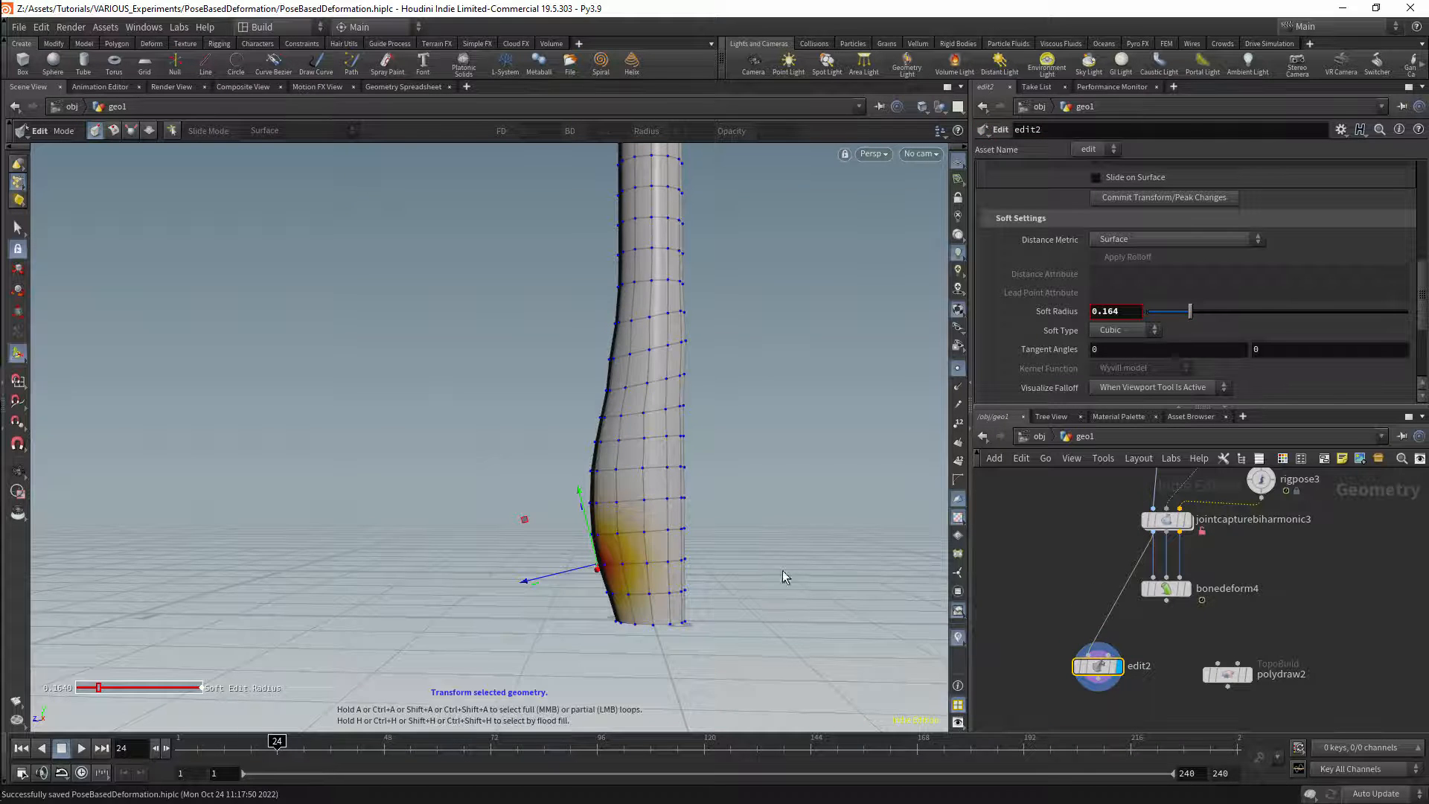
Step: Examine the Edit node's bulge on the undeformed tube and review its Transform Space and Soft Settings options
alt+middle_drag(769, 454, 788, 551)
alt+right_drag(787, 552, 705, 559)
mouse_move(705, 559)
alt+mouse_down()
mouse_move(846, 568)
mouse_move(744, 574)
mouse_move(692, 559)
alt+mouse_up()
drag(1413, 311, 1421, 257)
click(1224, 313)
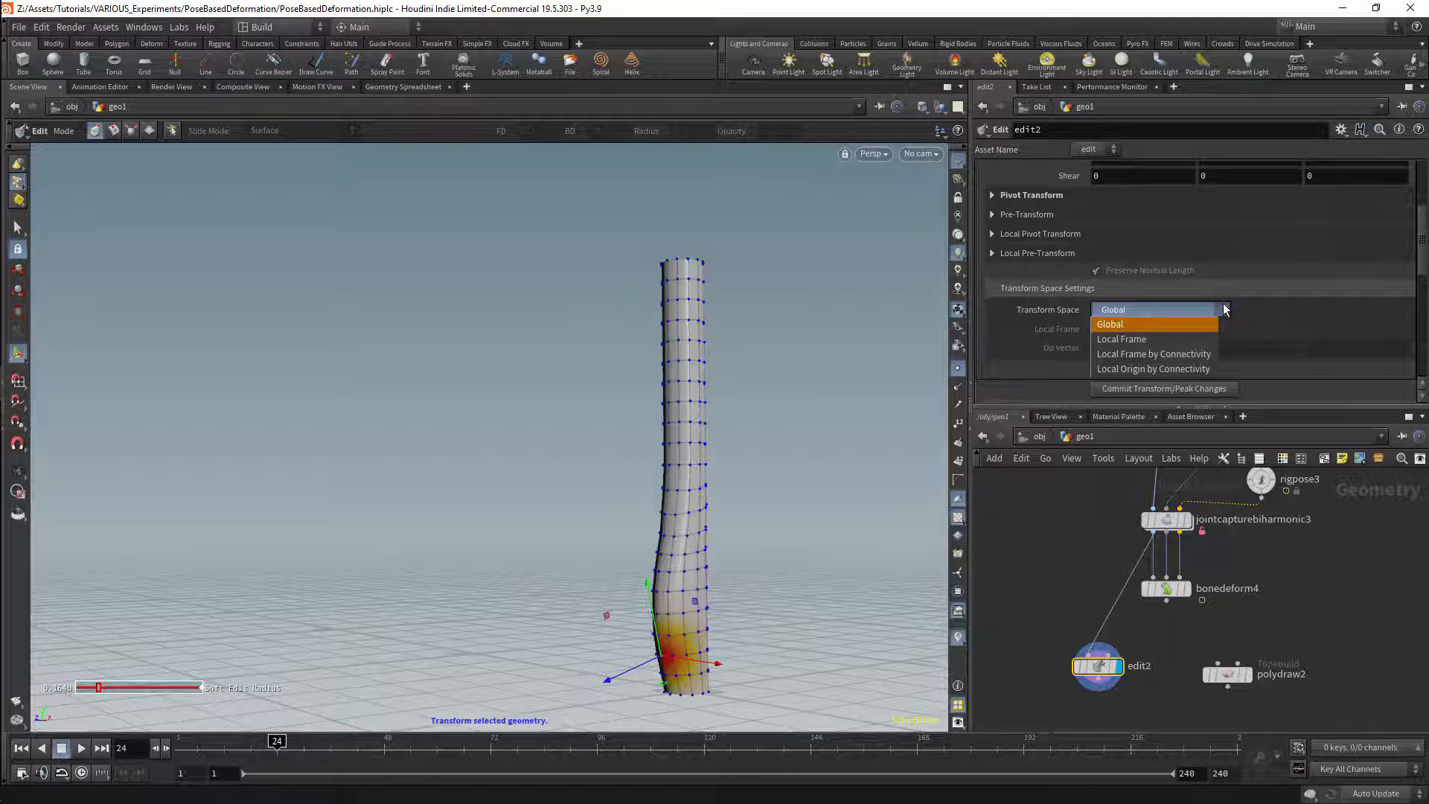
click(1227, 312)
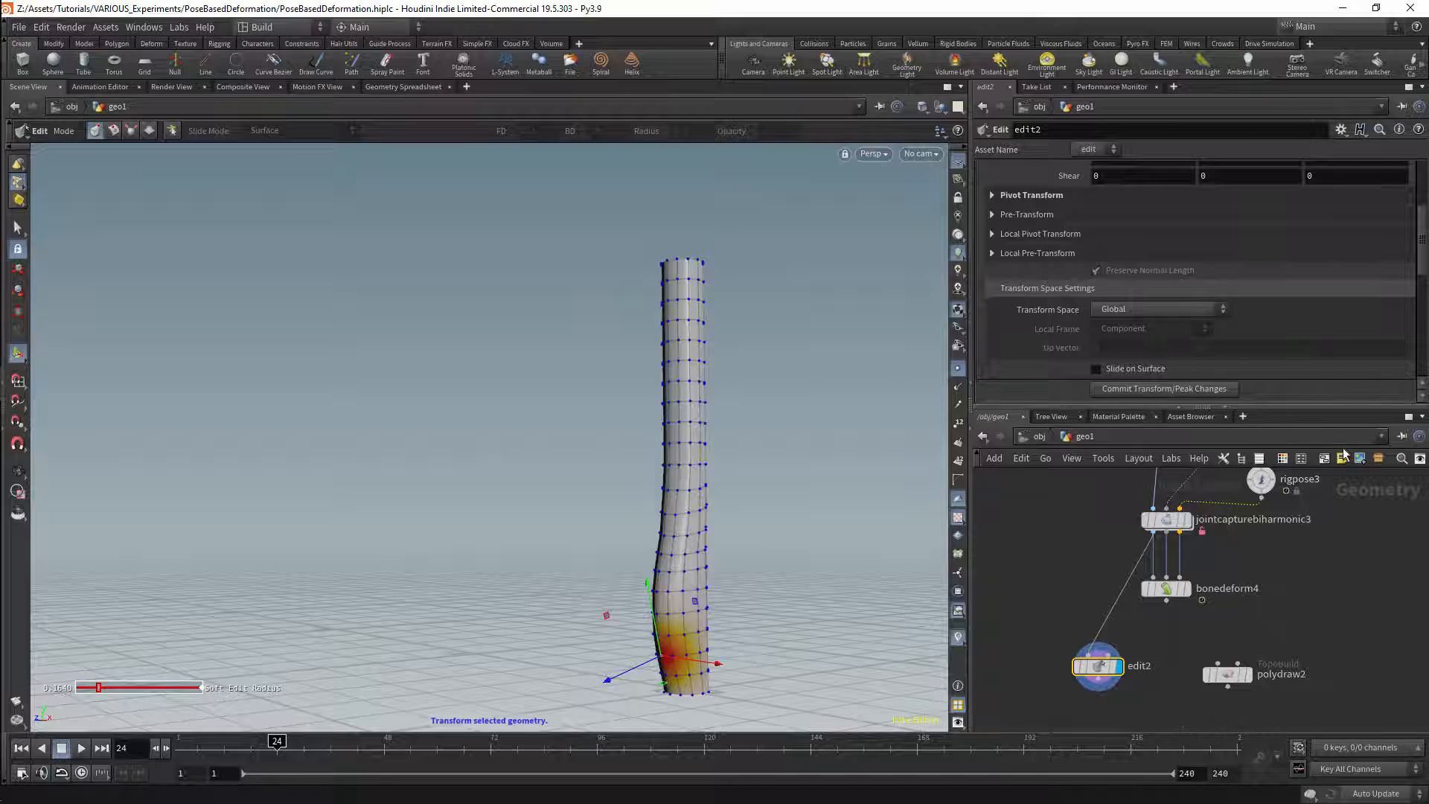
scroll(1424, 272, down, 4)
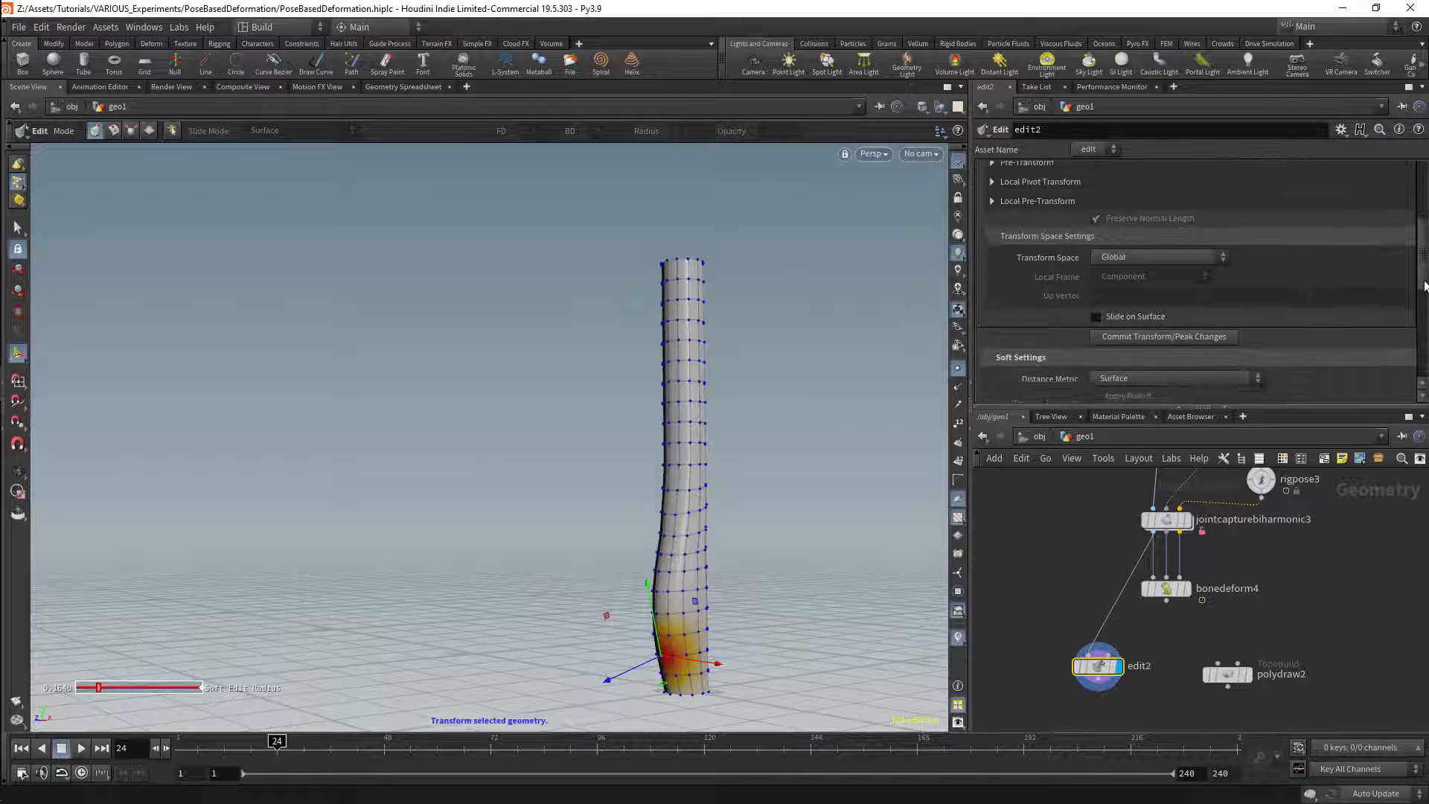
scroll(1372, 366, down, 1)
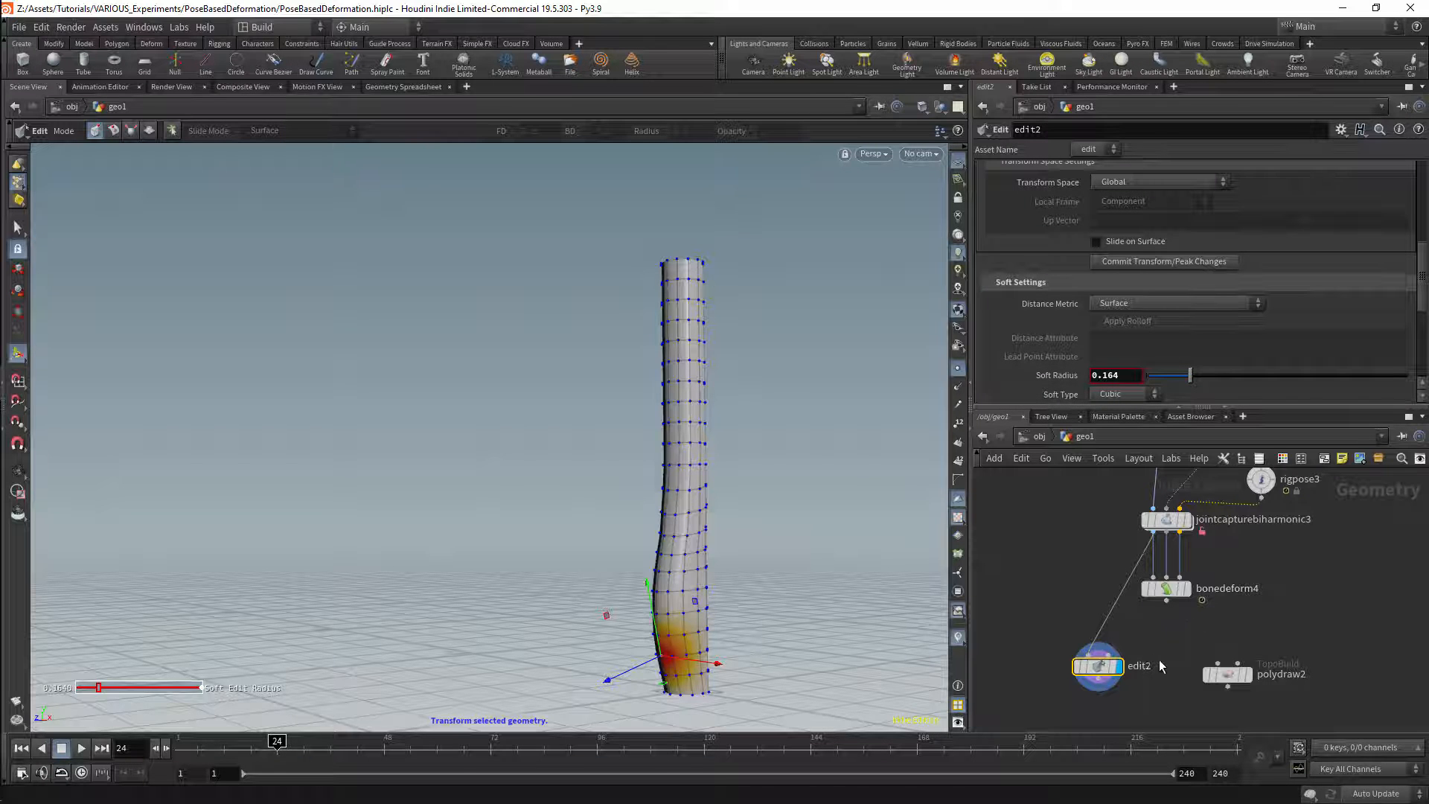
Step: Display the disconnected polydraw2 node and inspect its stored tube shape in the viewport
click(1226, 674)
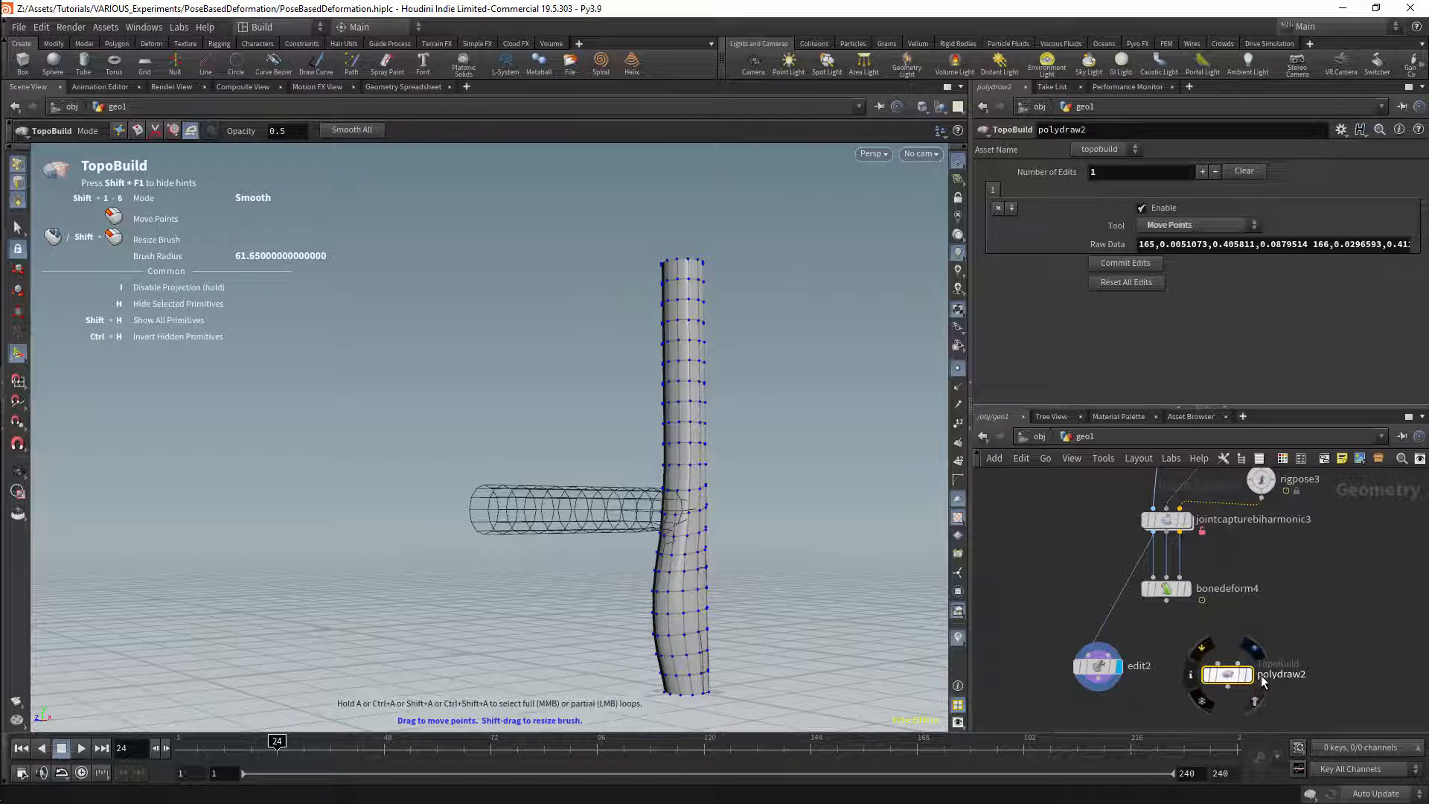
click(1248, 674)
alt+drag(810, 545, 628, 484)
alt+middle_drag(735, 563, 758, 493)
alt+drag(777, 470, 756, 472)
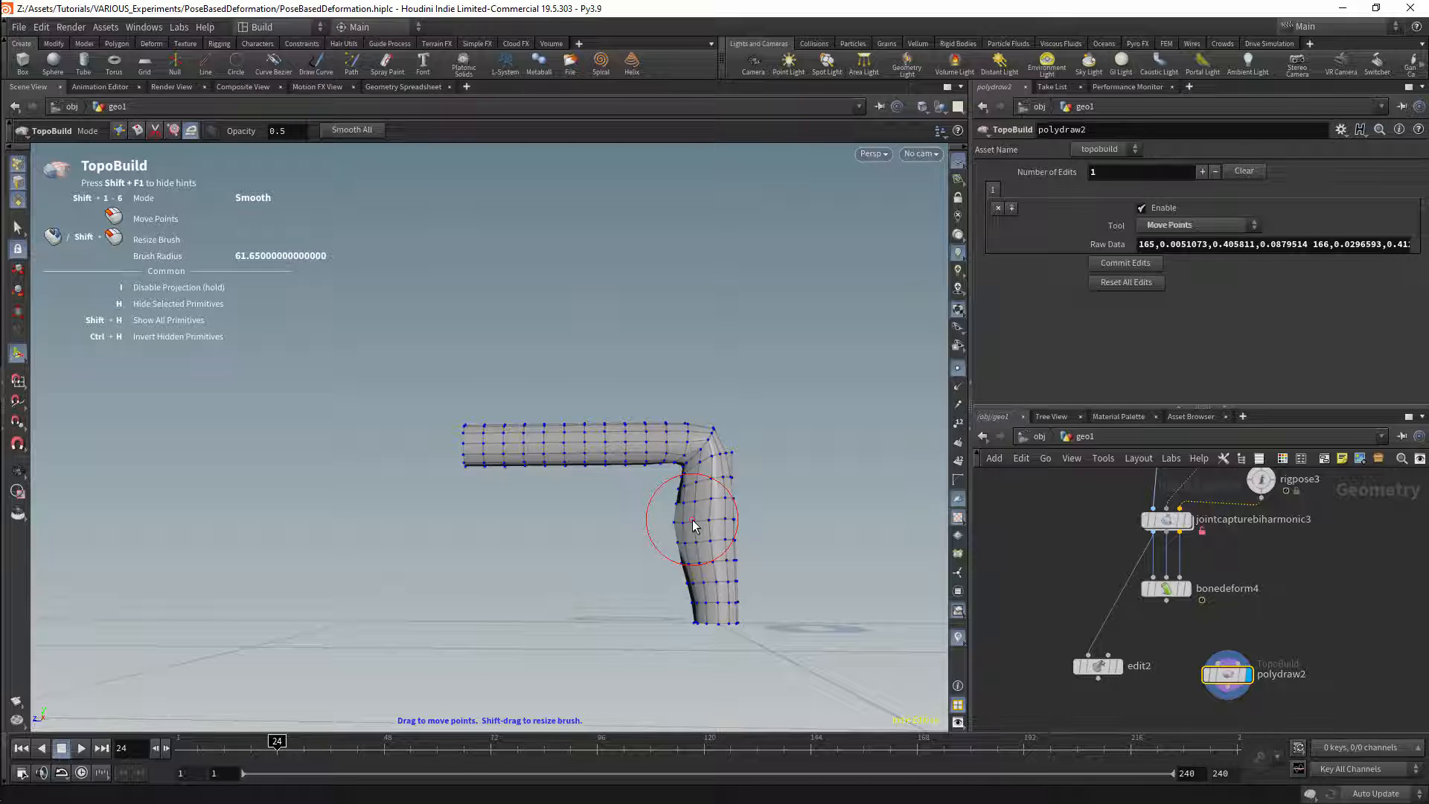
Step: Disconnect edit2 from Joint Capture Biharmonic, and compare it with polydraw2 by displaying each node in turn
click(1098, 667)
drag(1098, 667, 1112, 680)
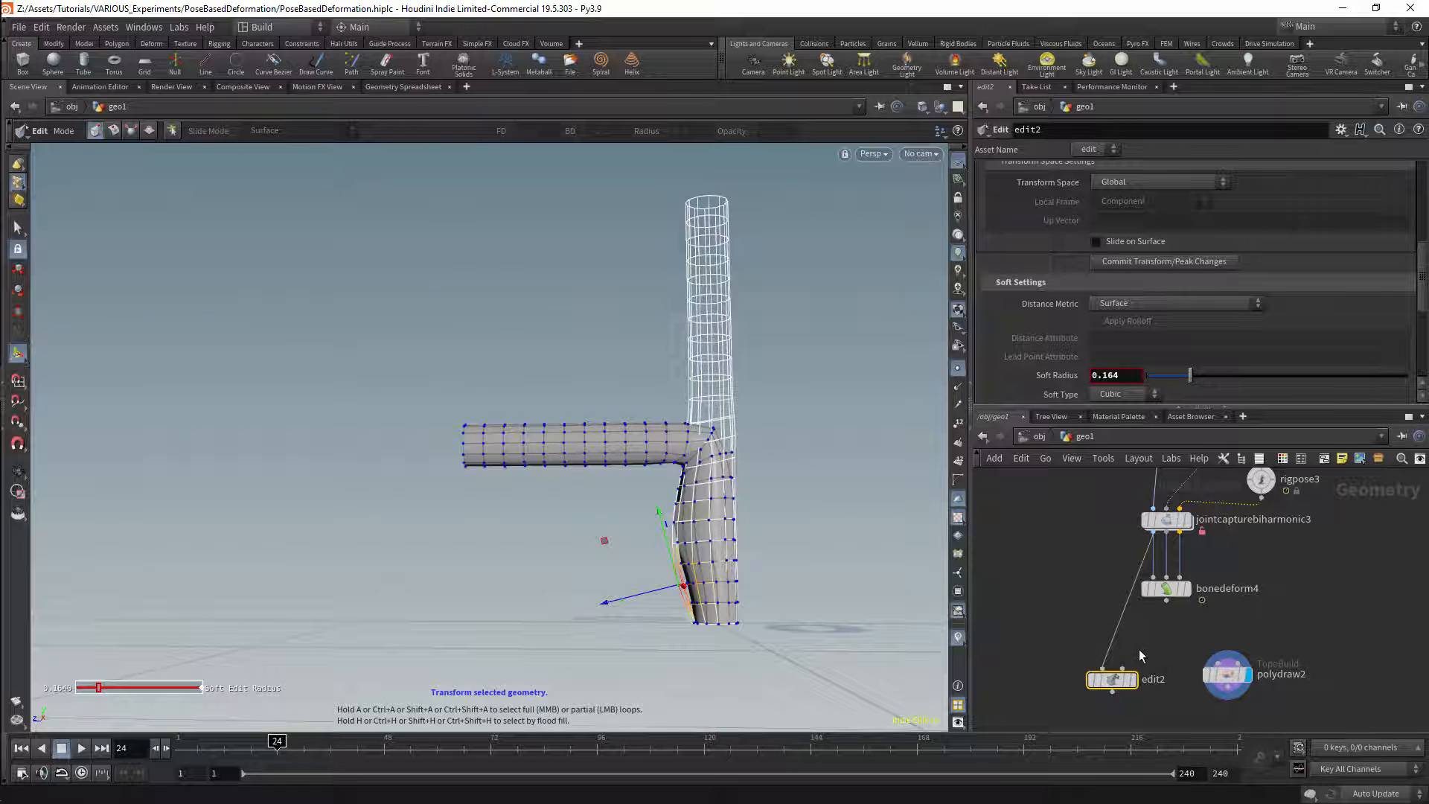
key(y)
drag(1104, 616, 1134, 649)
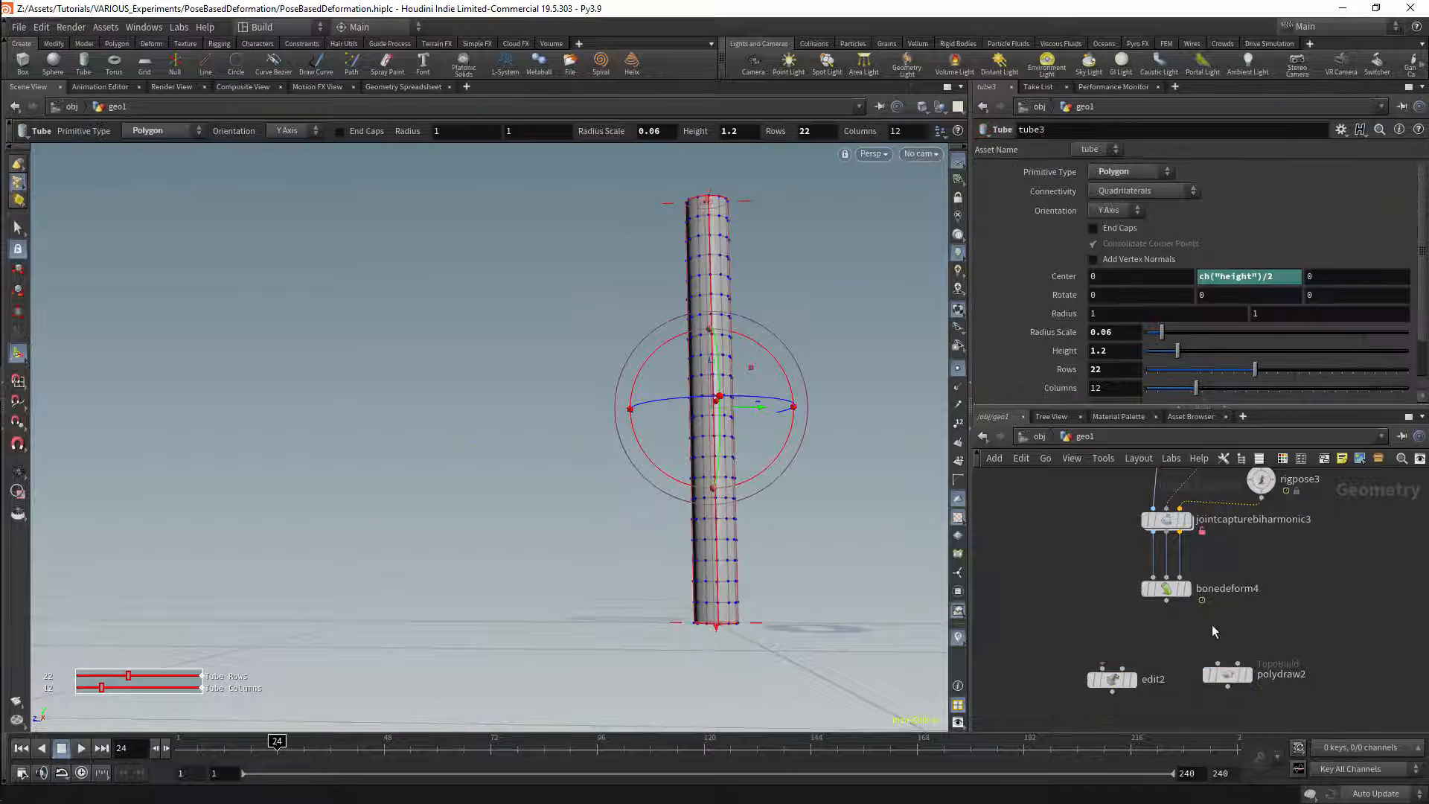
click(1111, 679)
click(1130, 681)
click(1257, 672)
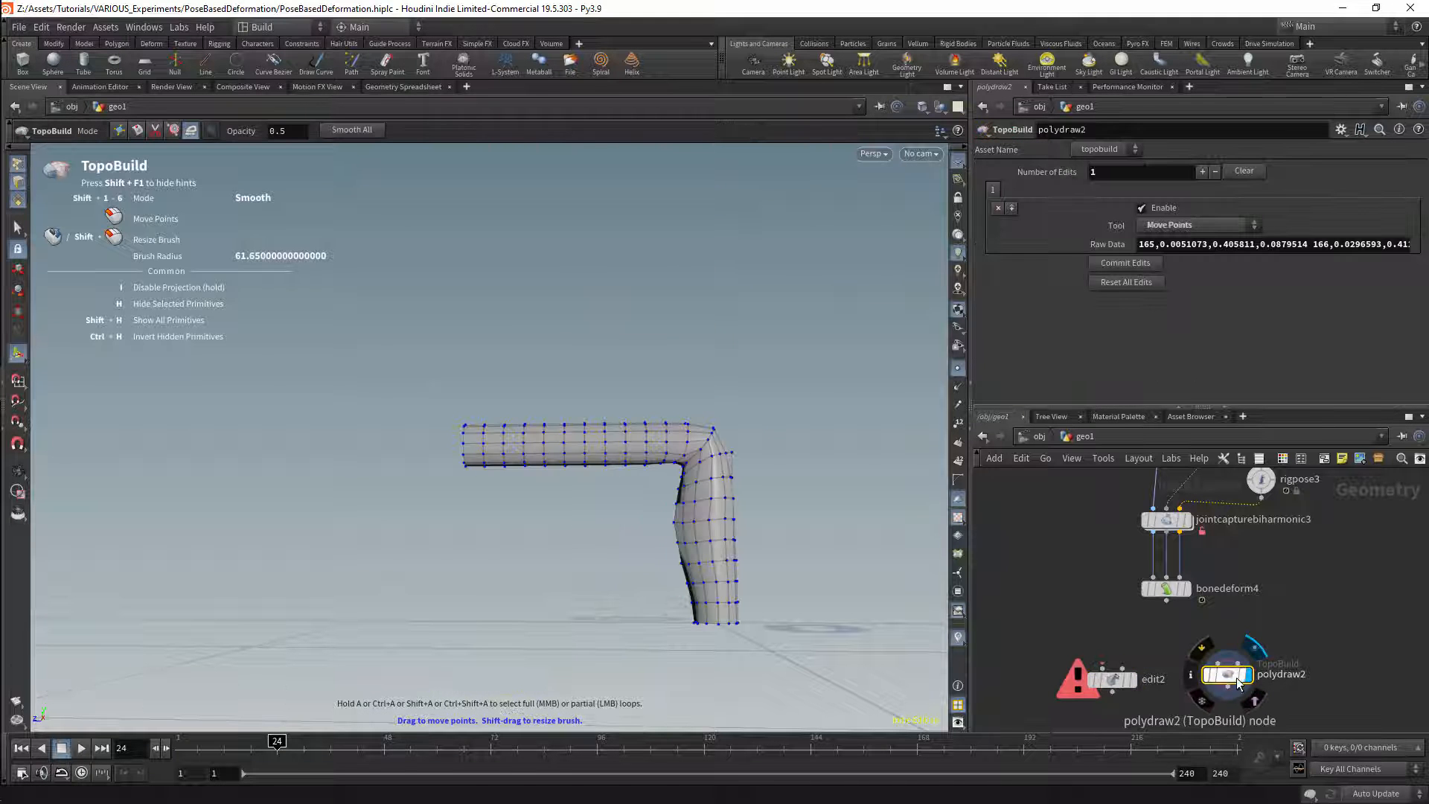
Step: Add a Blend Shapes node fed by bonedeform4 and place it below the PolyDraw node
key(Tab)
text(blend)
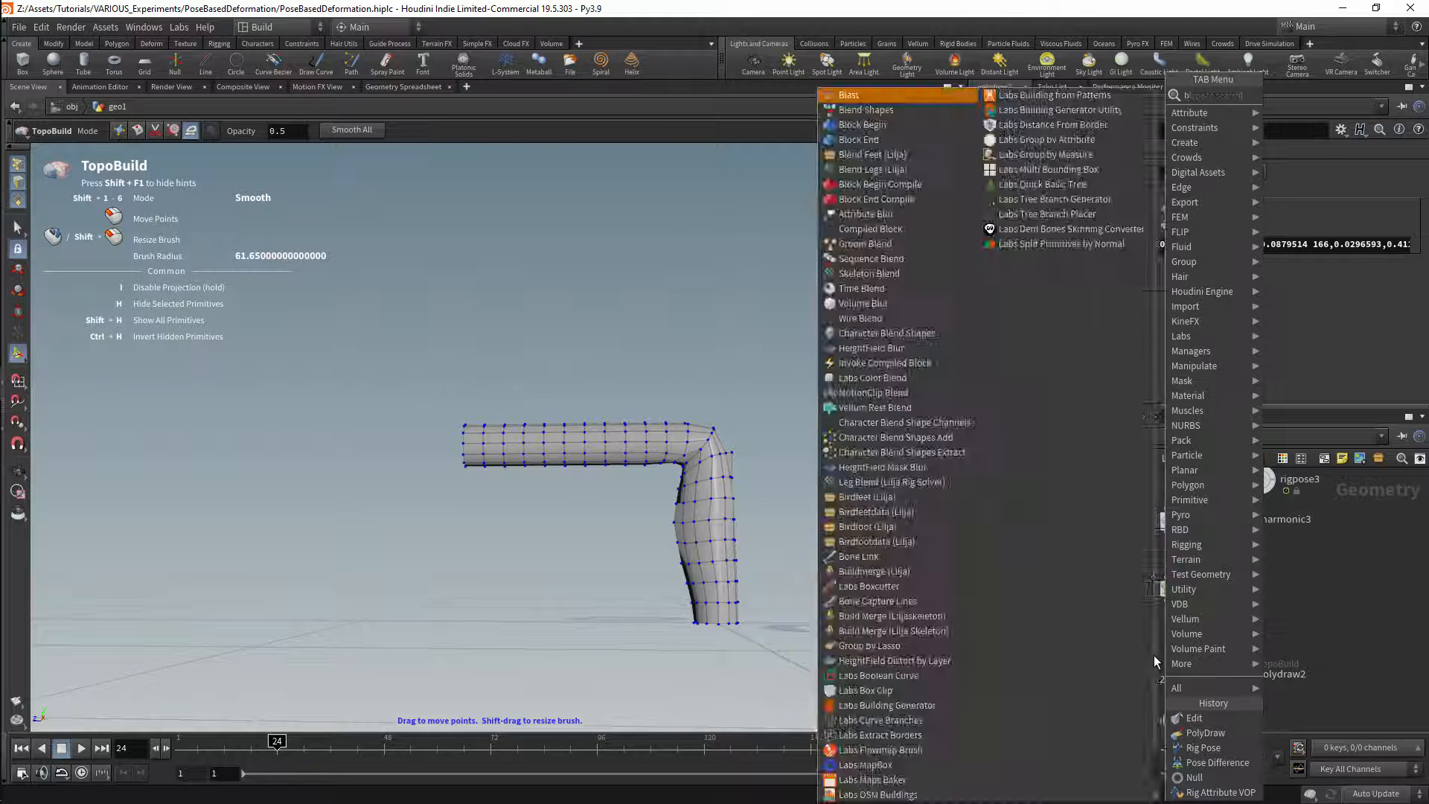
click(1320, 96)
click(1180, 650)
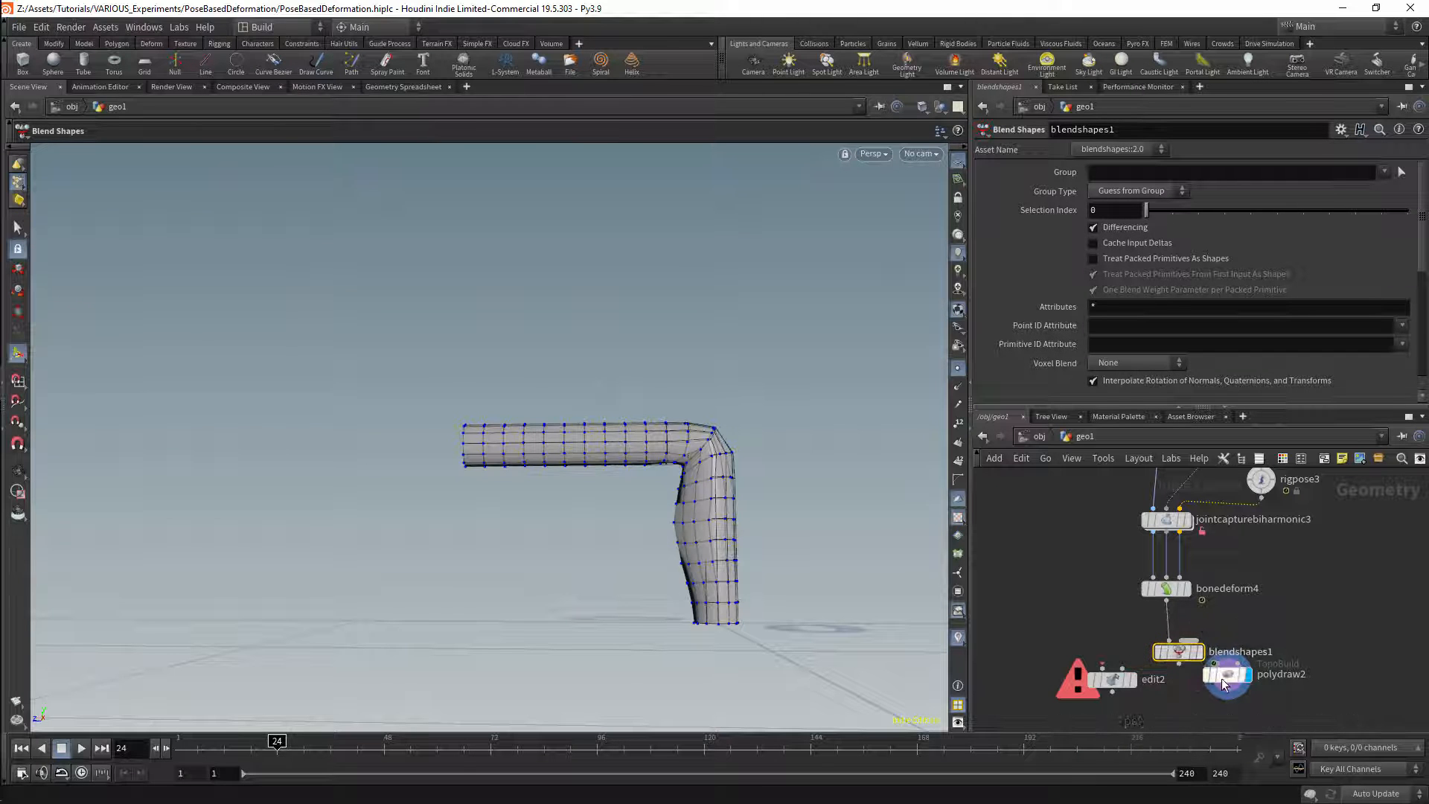
drag(1180, 655, 1202, 723)
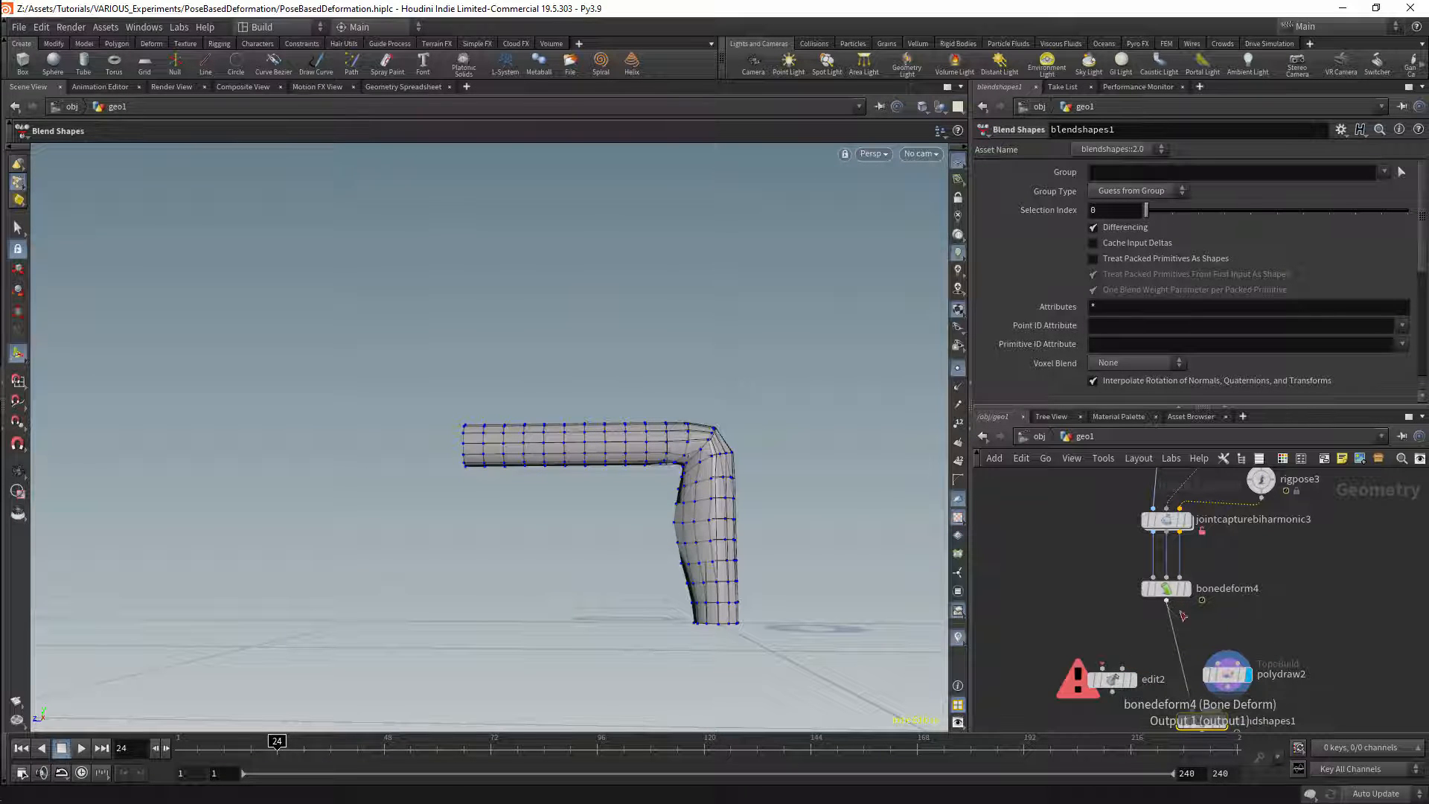
Step: Connect bonedeform4 into polydraw2 and wire polydraw2 into Blend Shapes as a target shape
drag(1183, 615, 1232, 649)
middle_drag(1303, 656, 1318, 601)
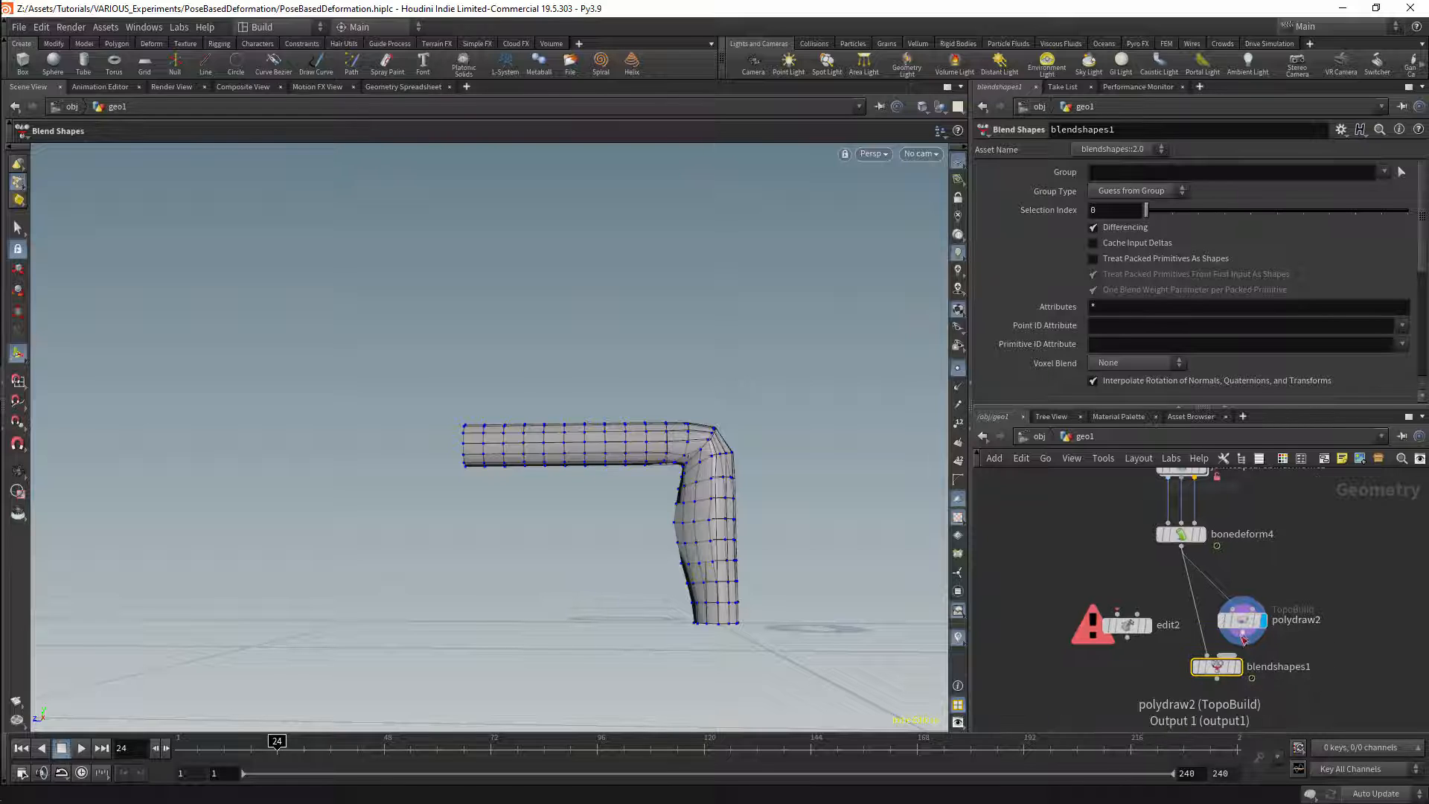
mouse_move(1242, 632)
mouse_down()
mouse_move(1232, 656)
mouse_move(1255, 609)
mouse_up()
mouse_move(1257, 611)
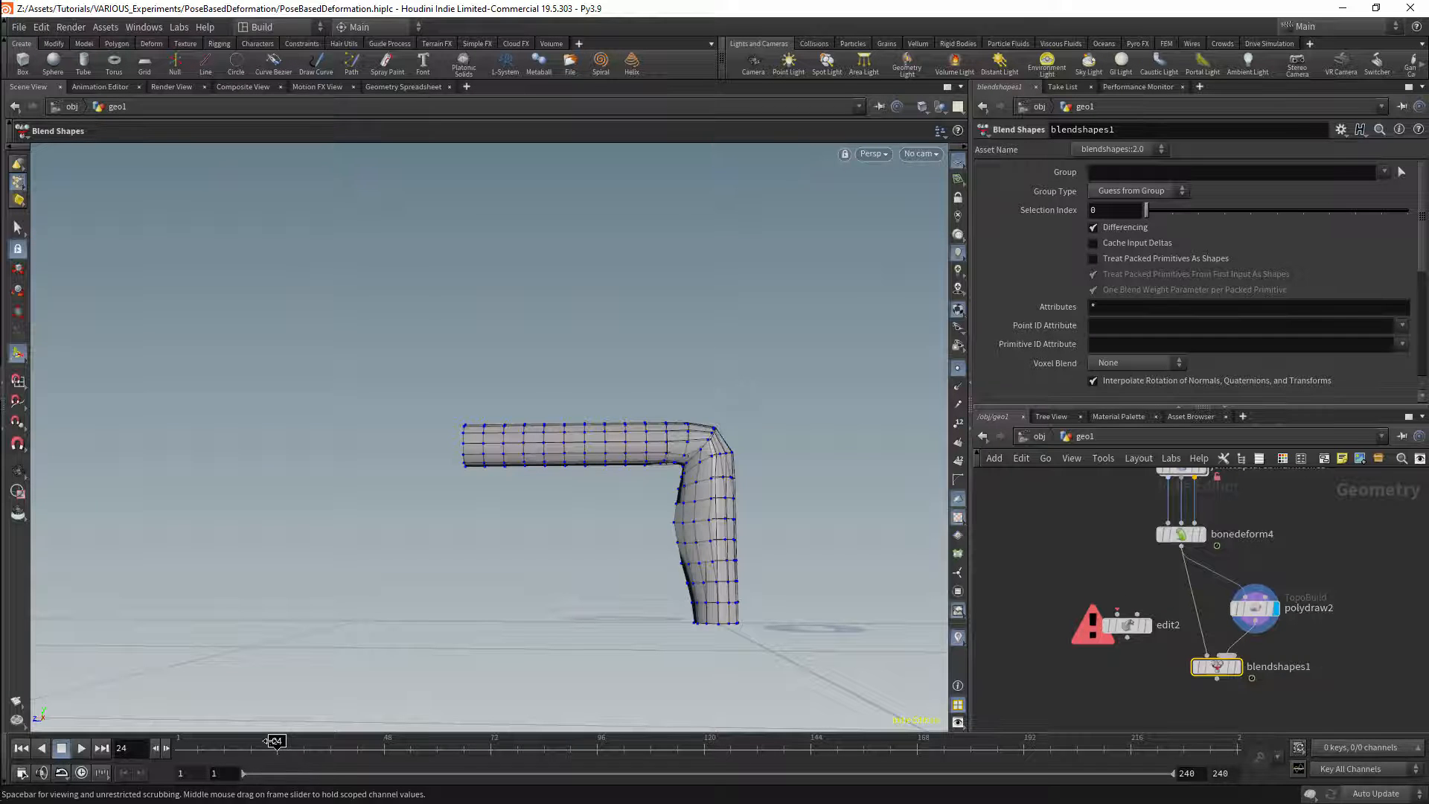
Step: Display the Blend Shapes node at frame 11, clear its blends, and update the channel names from its inputs
drag(269, 741, 220, 740)
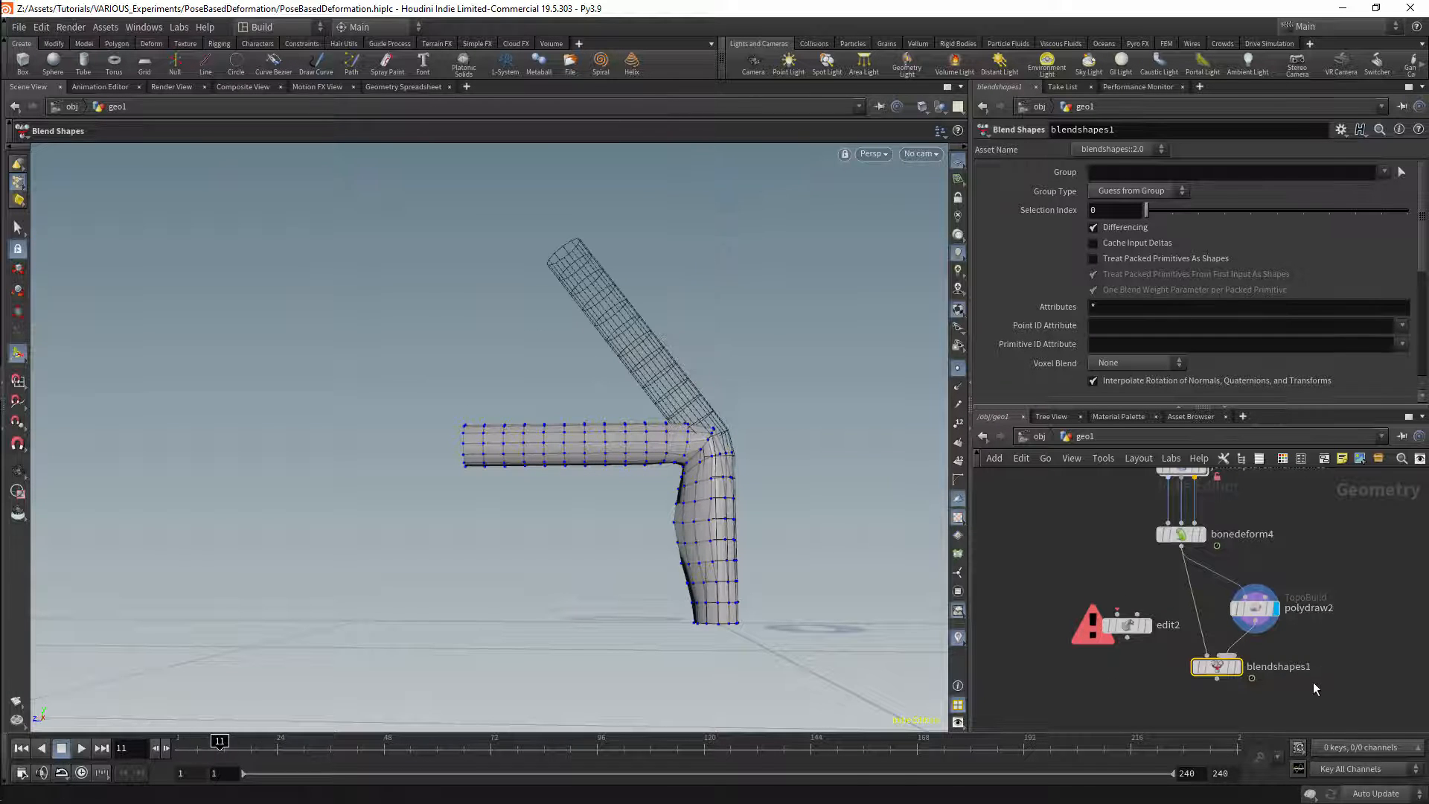
click(1238, 666)
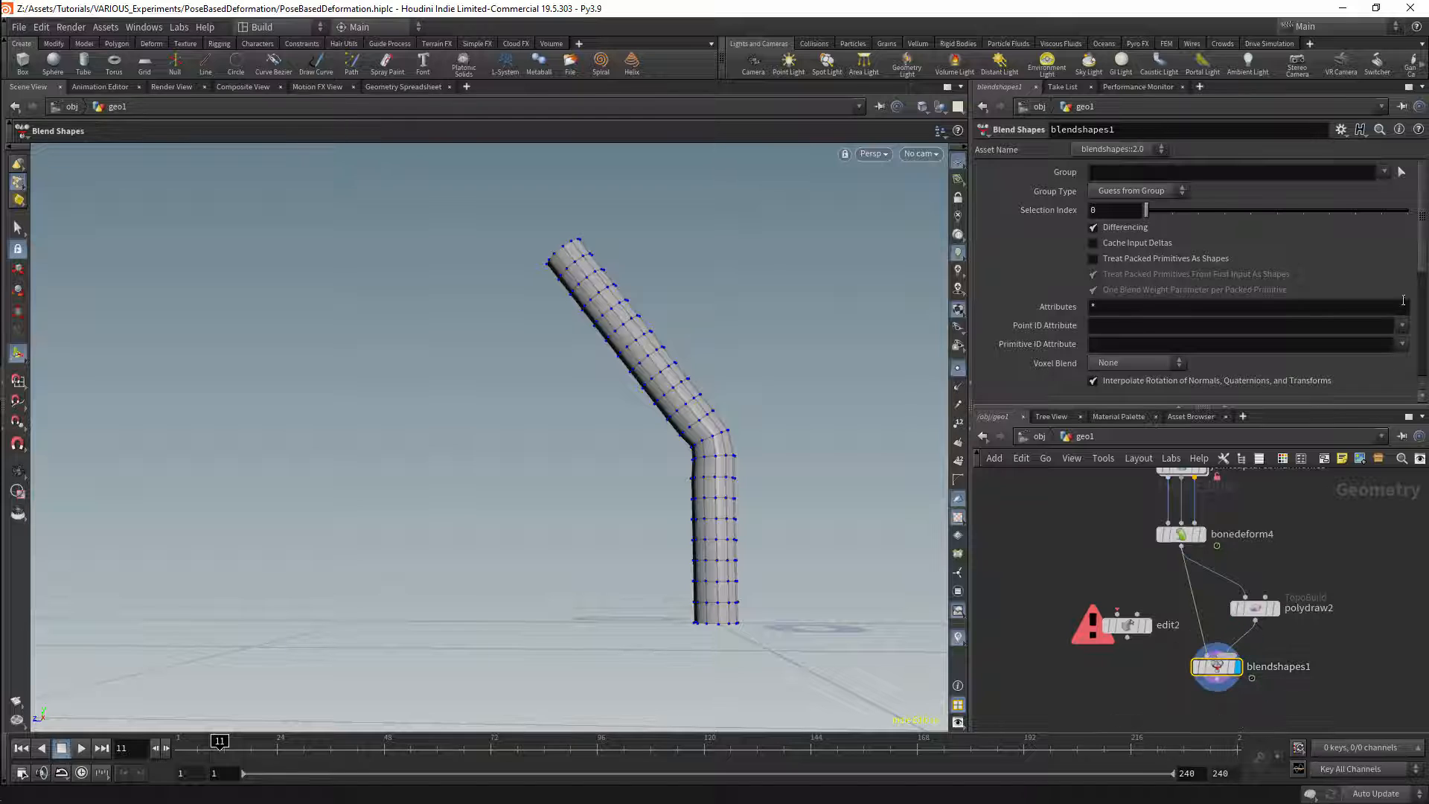
drag(1421, 261, 1425, 371)
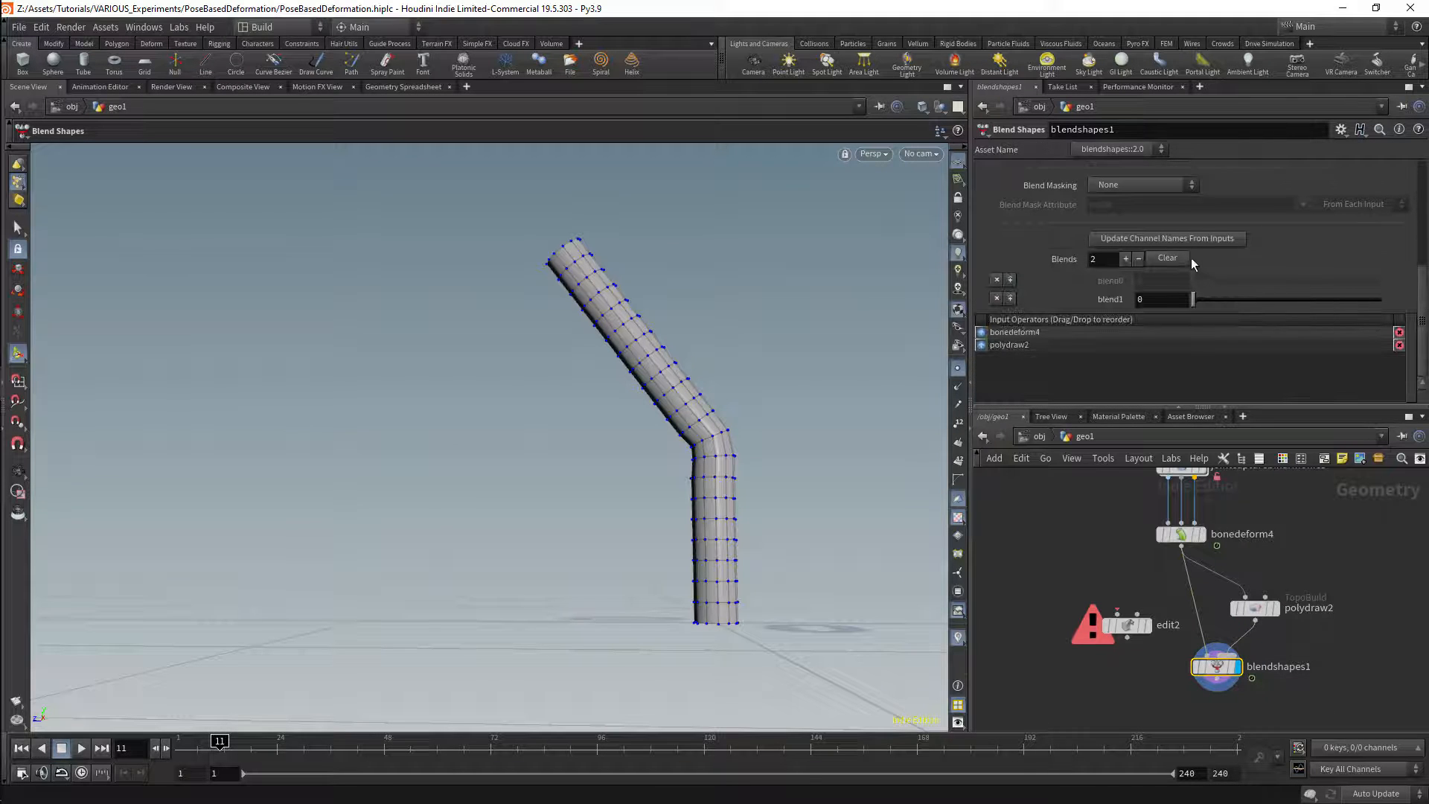
click(1180, 259)
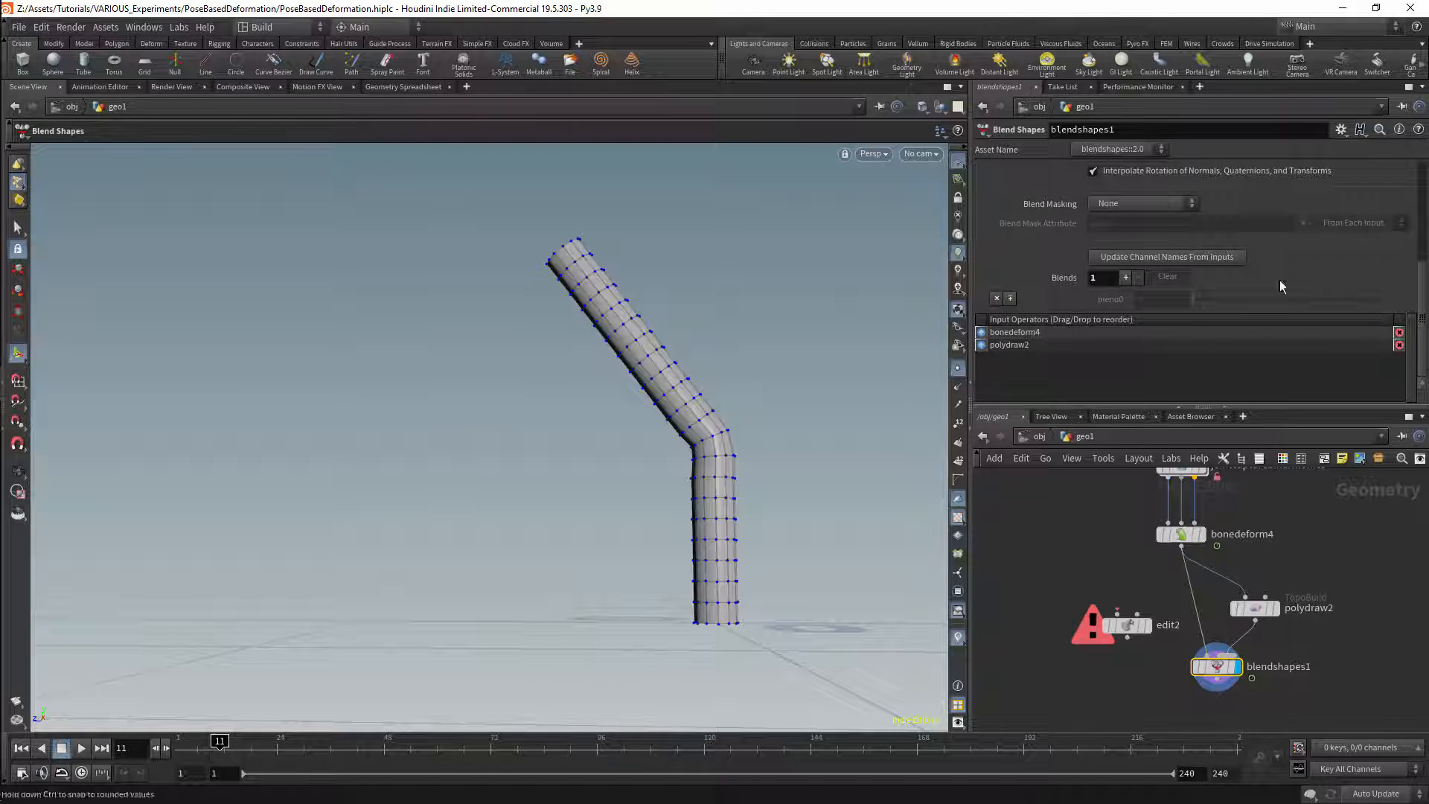
click(1196, 256)
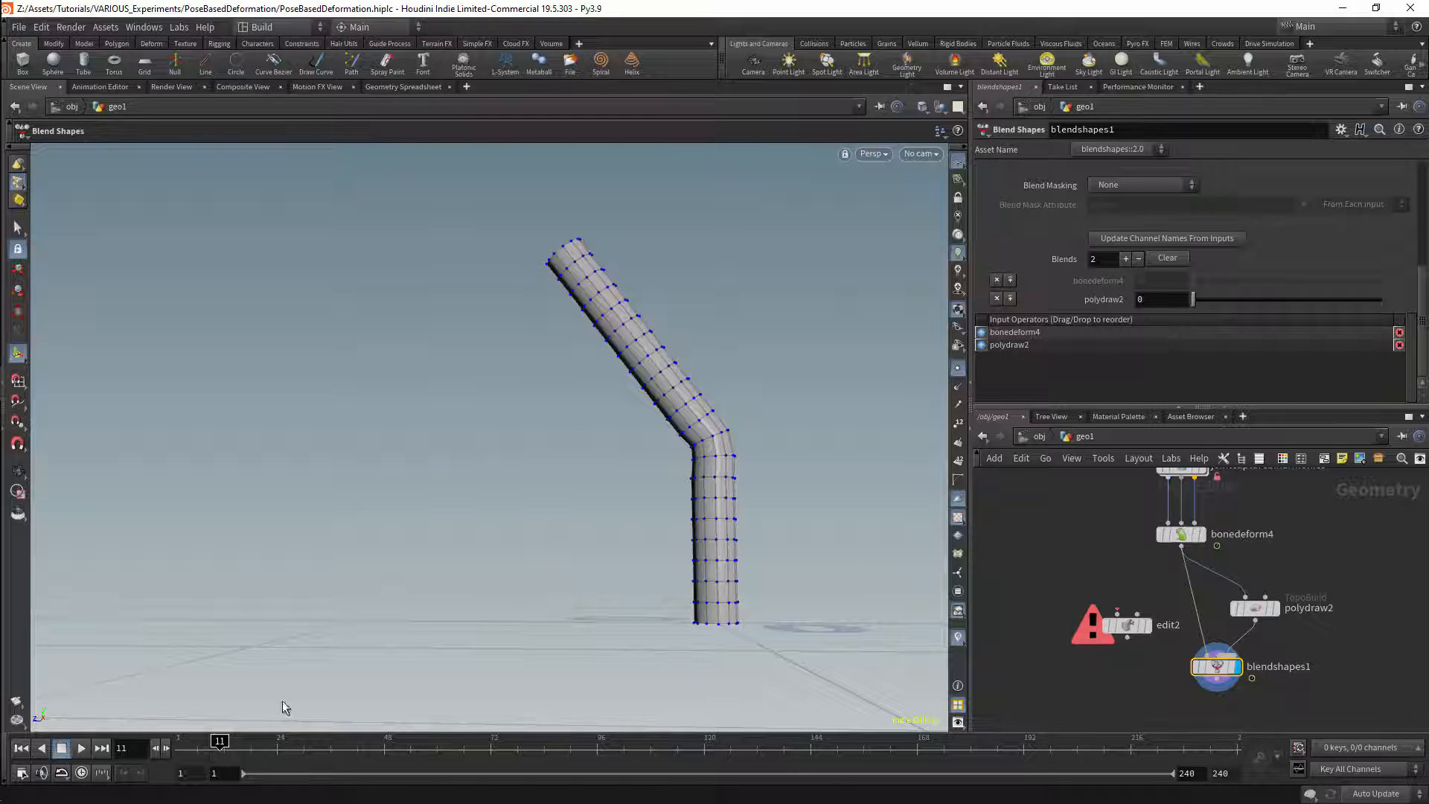
Step: Raise the polydraw2 blend weight to 1 and scrub between frames 24 and 1 to test it against the animation
drag(1190, 299, 1378, 311)
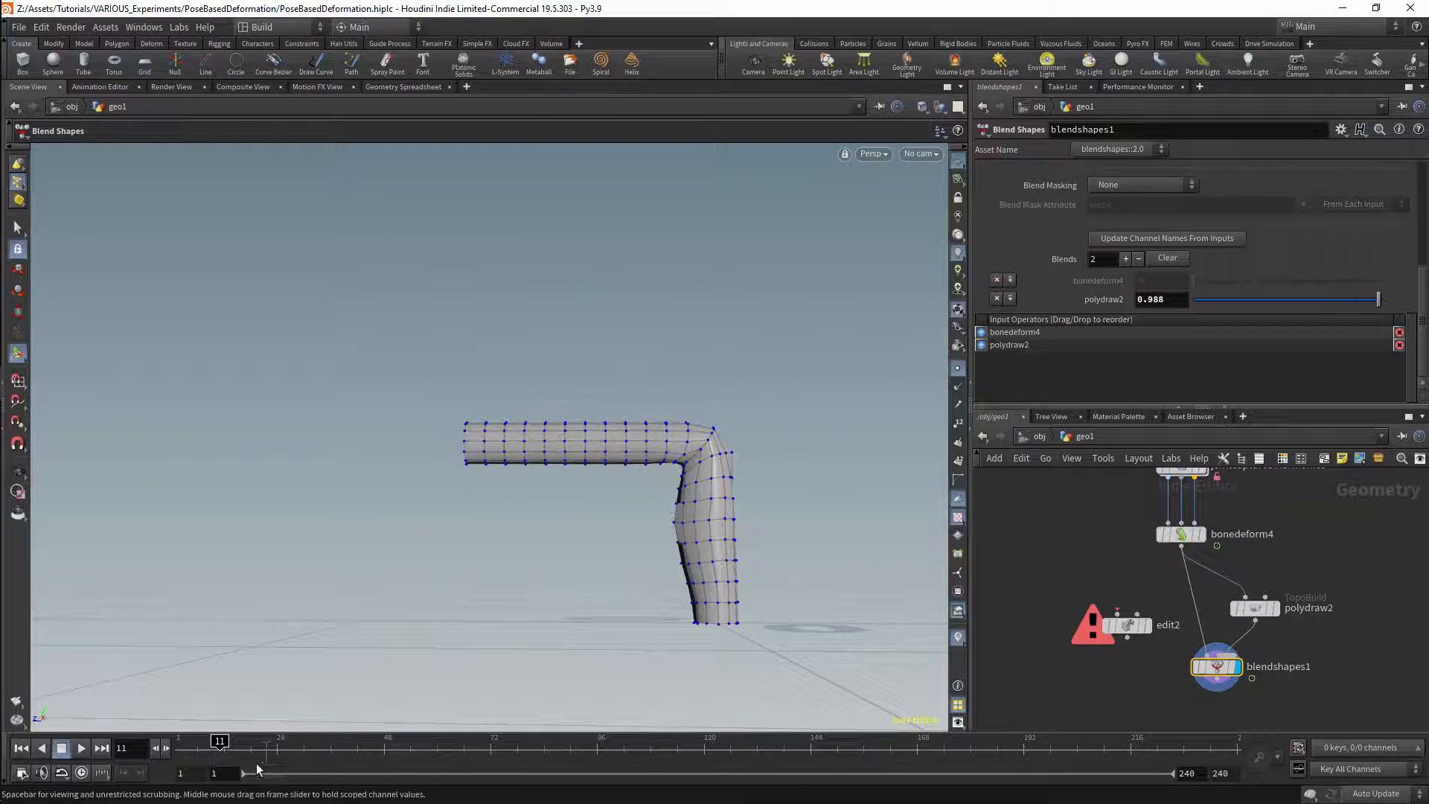
drag(226, 741, 274, 741)
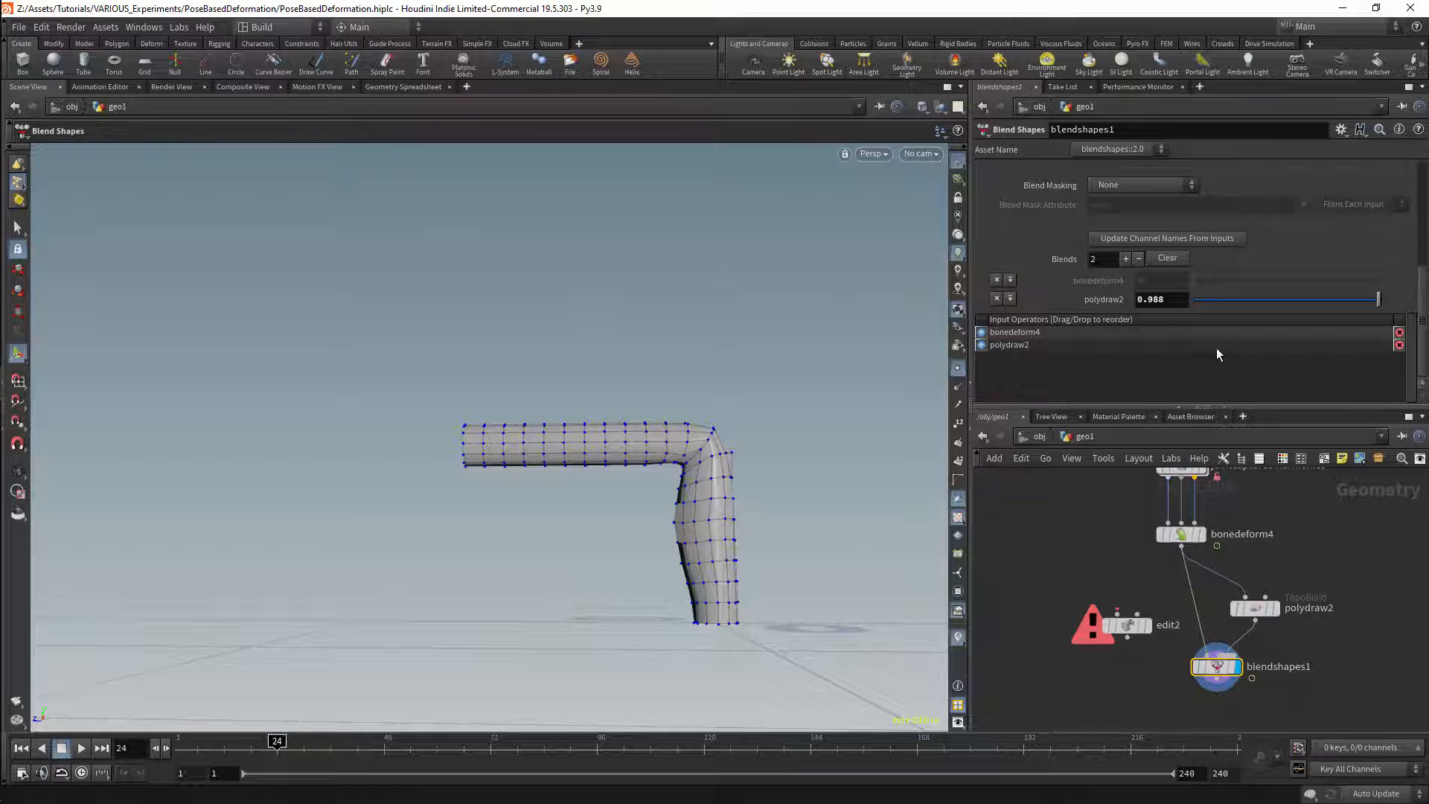
drag(1321, 299, 1408, 313)
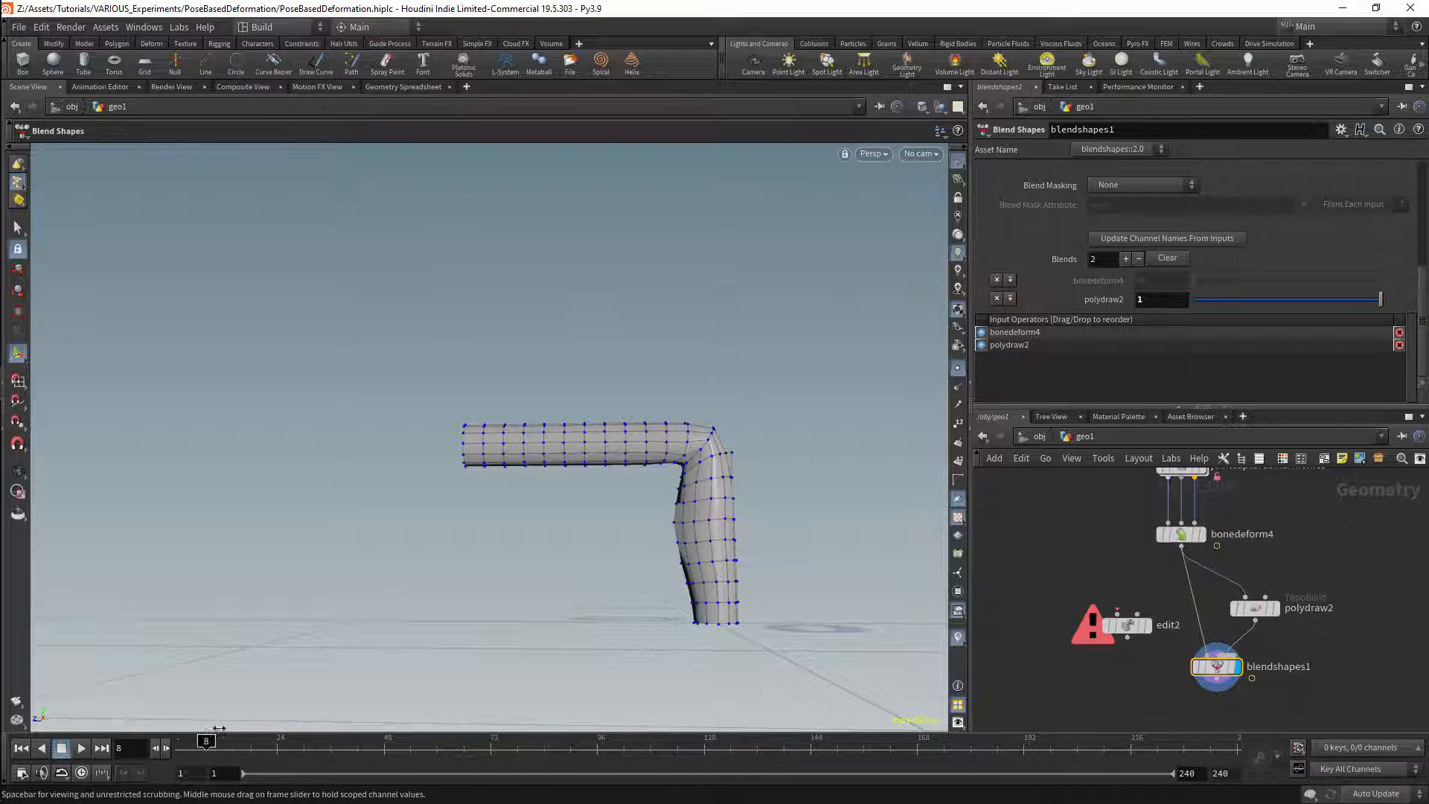
drag(203, 732, 179, 737)
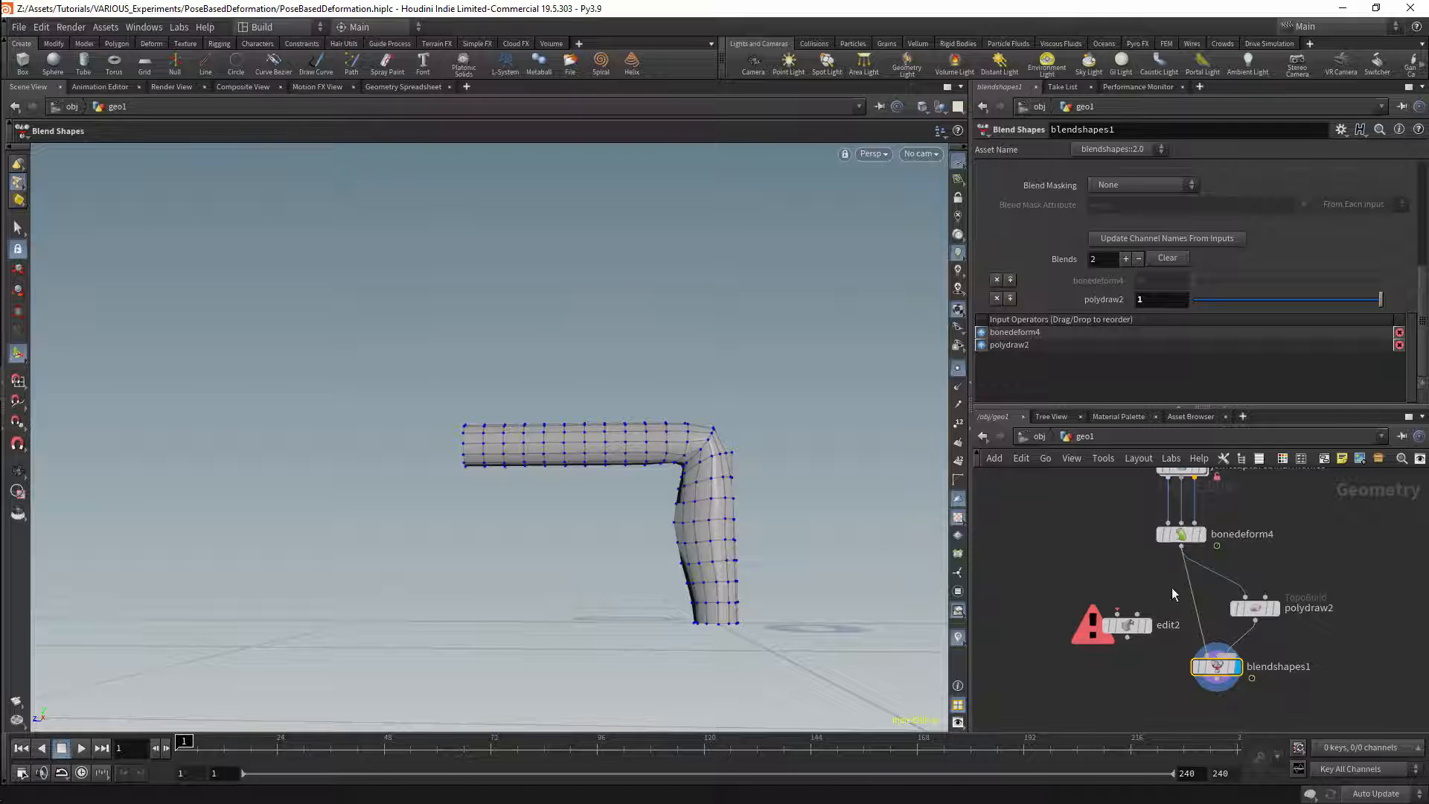
Step: Wire edit2 from bonedeform4 into Blend Shapes, update the channel names from inputs, and set the edit2 weight to 1
drag(1181, 550, 1254, 615)
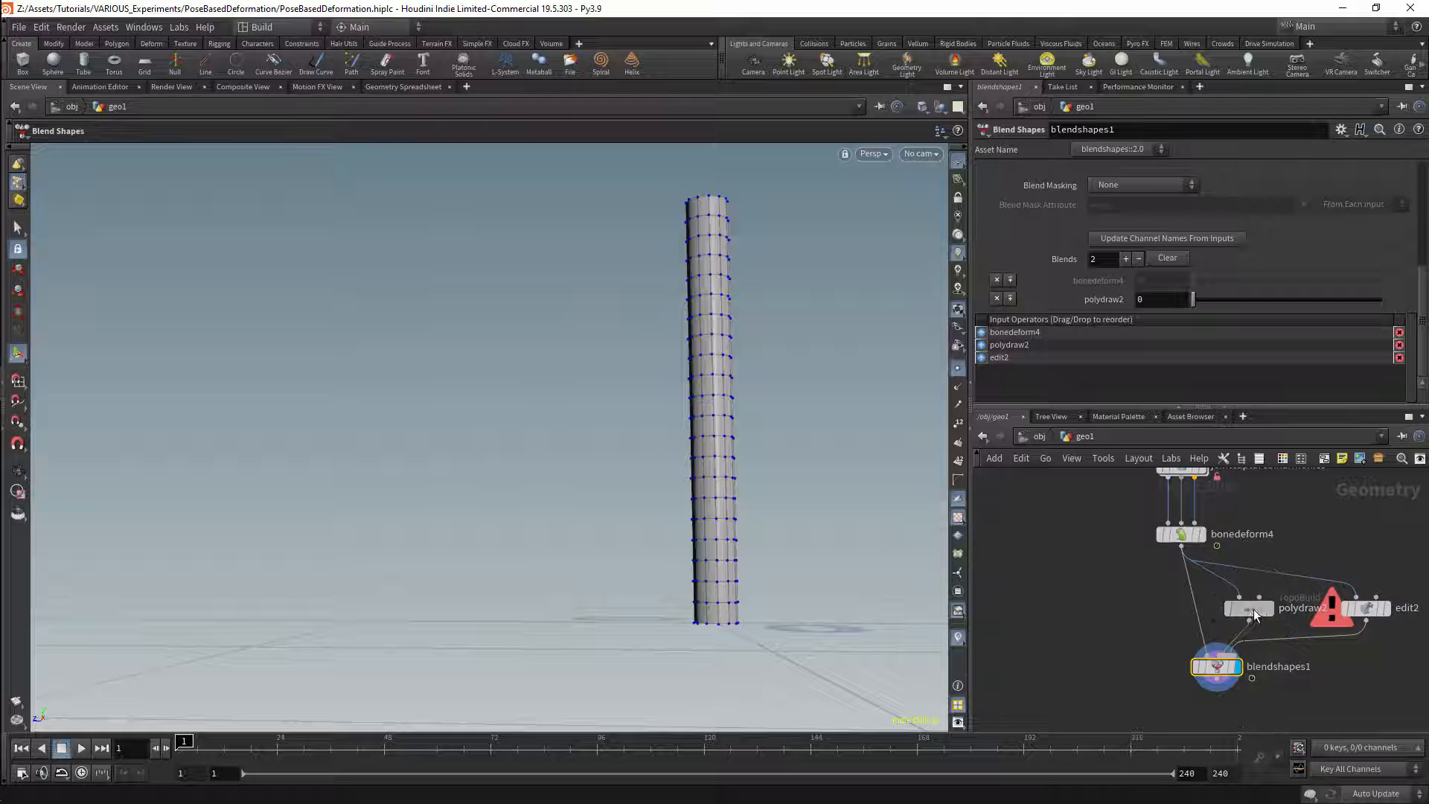
click(1195, 238)
drag(1216, 302, 1397, 302)
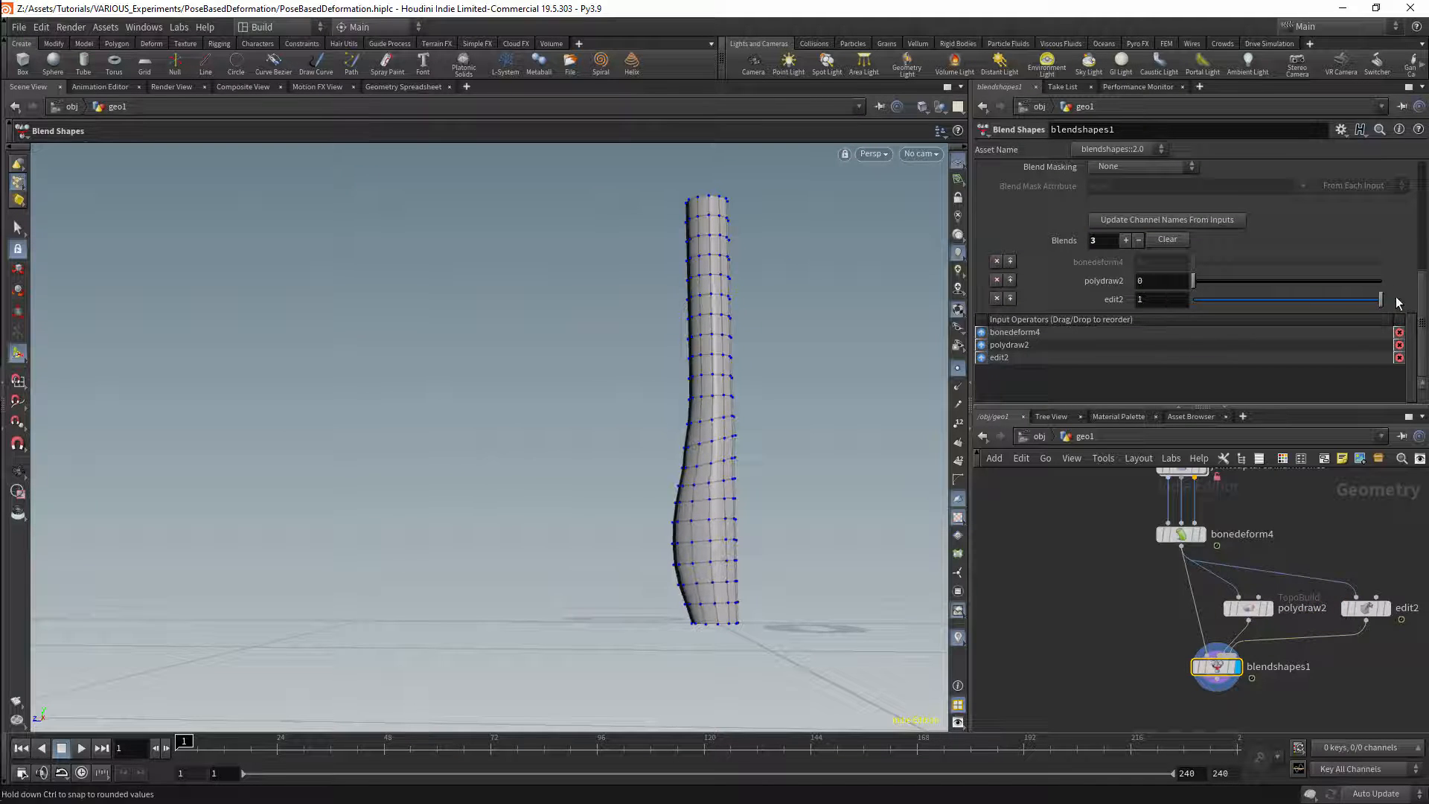
Step: Scrub the timeline to frame 25 to check the edit2 blend through the bend, and display the edit2 node
mouse_move(214, 741)
mouse_down()
mouse_move(284, 739)
mouse_move(178, 740)
mouse_move(281, 740)
mouse_move(214, 712)
mouse_move(239, 719)
mouse_up()
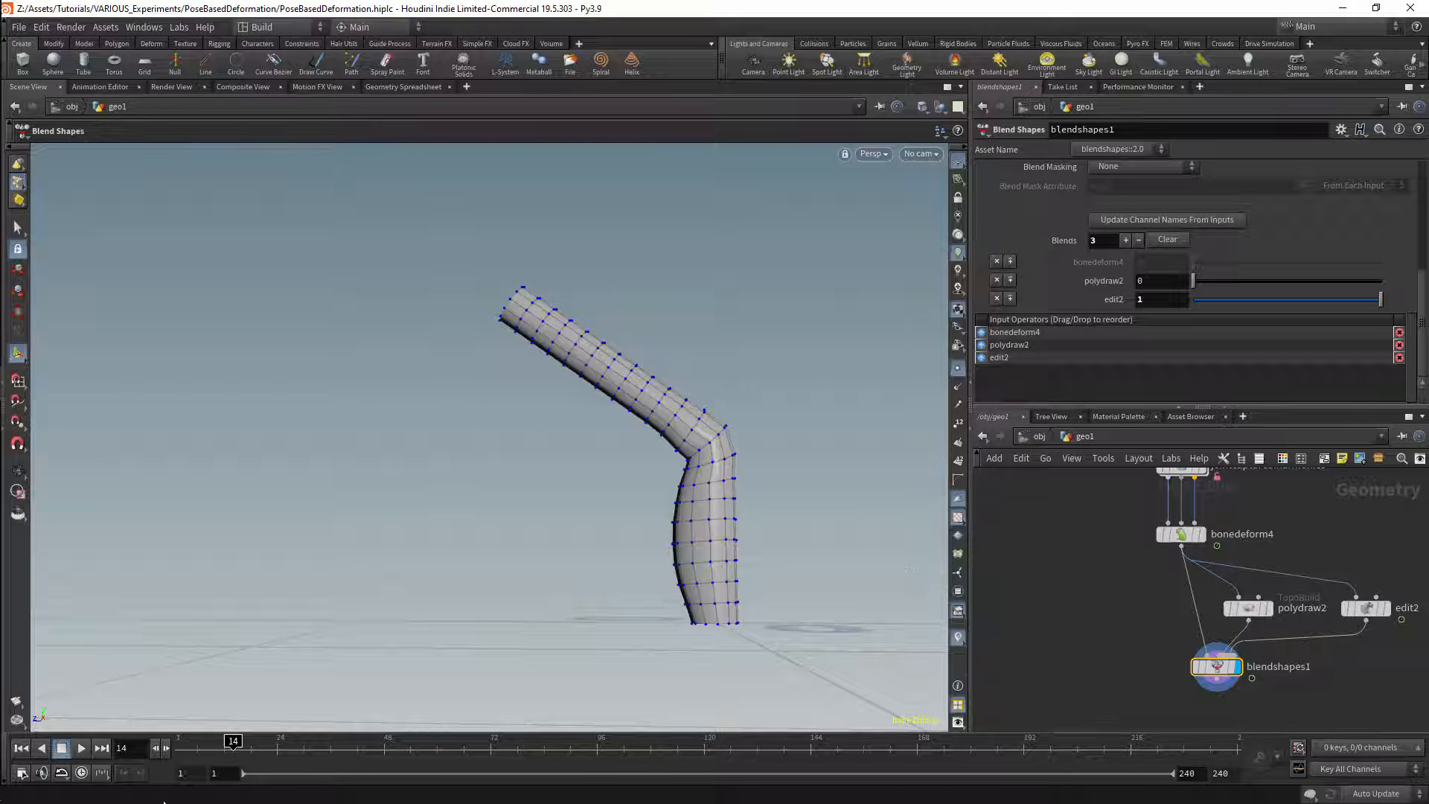
drag(236, 747, 282, 744)
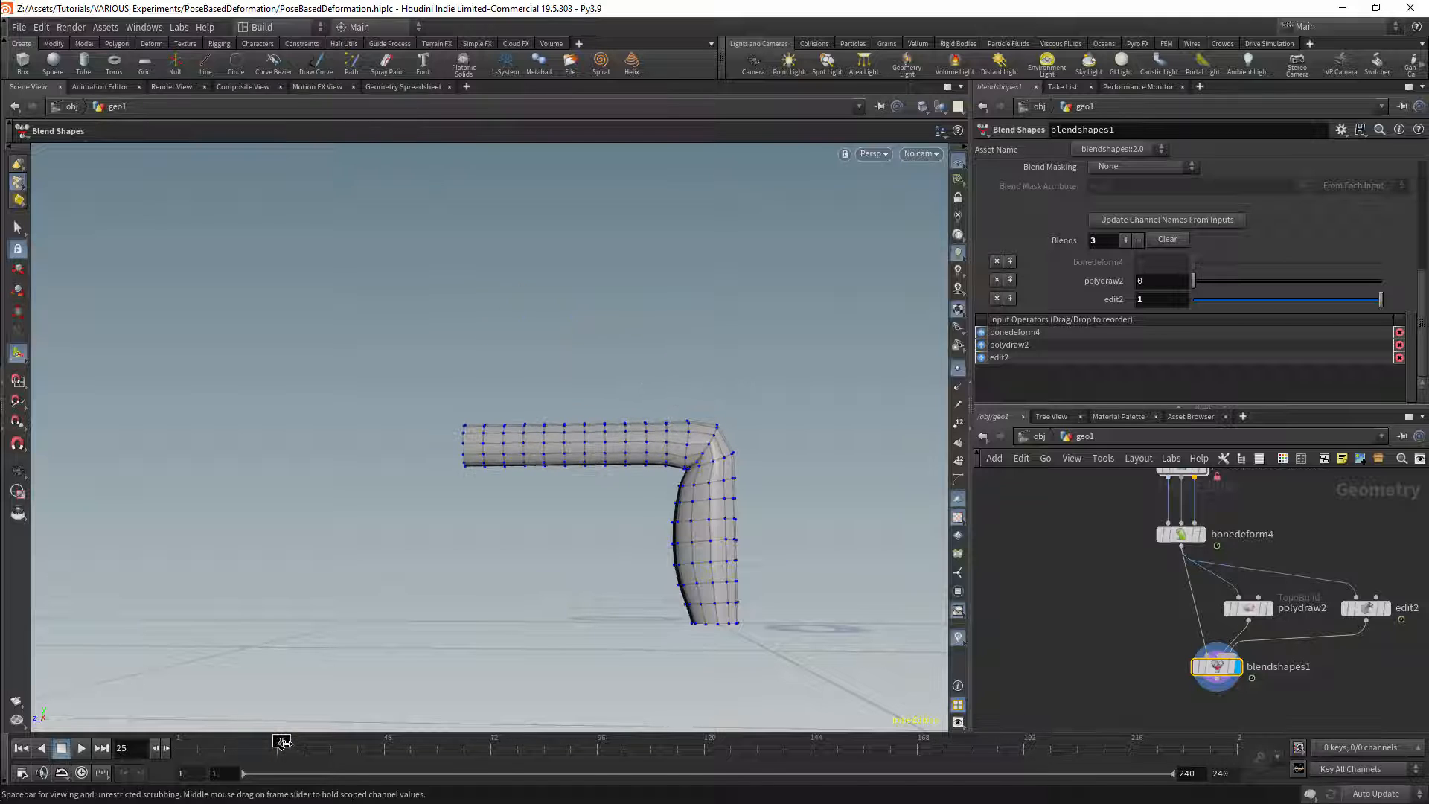
click(1385, 608)
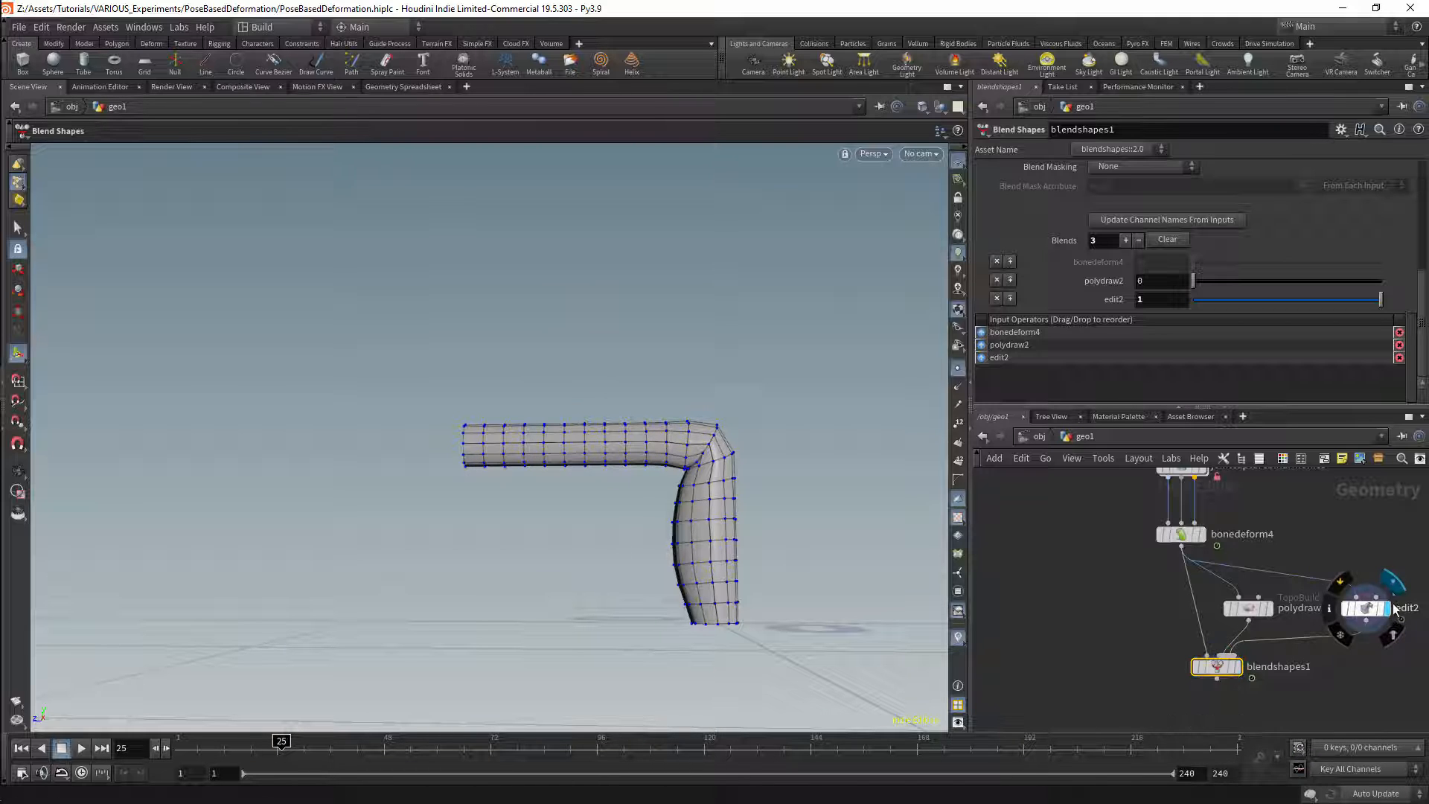
Step: Select the edit2 node and scrub the timeline to frame 37
click(1366, 608)
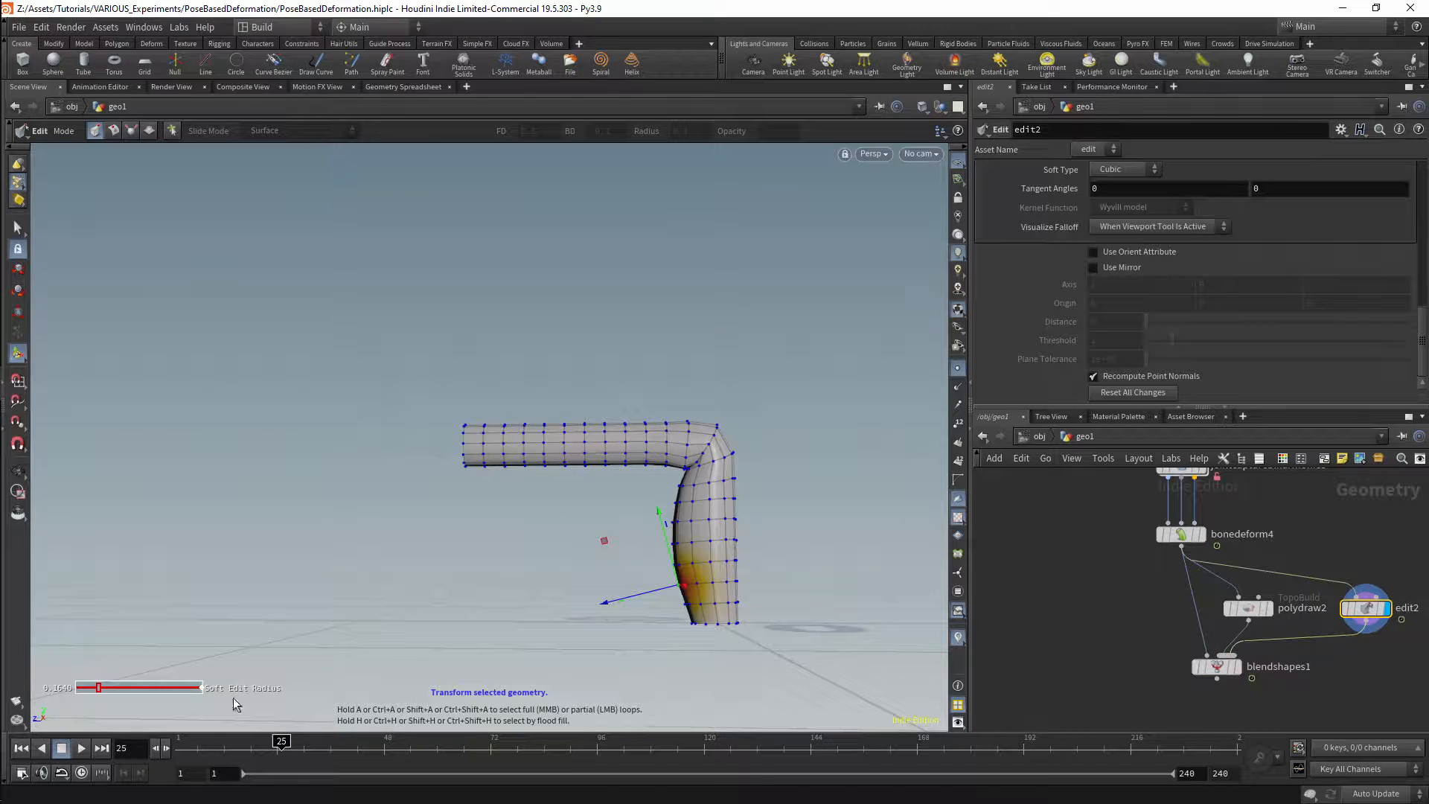
drag(282, 744, 335, 729)
drag(1098, 511, 1288, 561)
click(1360, 611)
Step: Detach polydraw2, edit2 and blendshapes1 from below bonedeform4 by moving them beside the chain, and lower bonedeform4 to make room
mouse_move(1219, 665)
mouse_down()
mouse_move(1106, 615)
mouse_move(1196, 641)
mouse_move(1197, 656)
mouse_up()
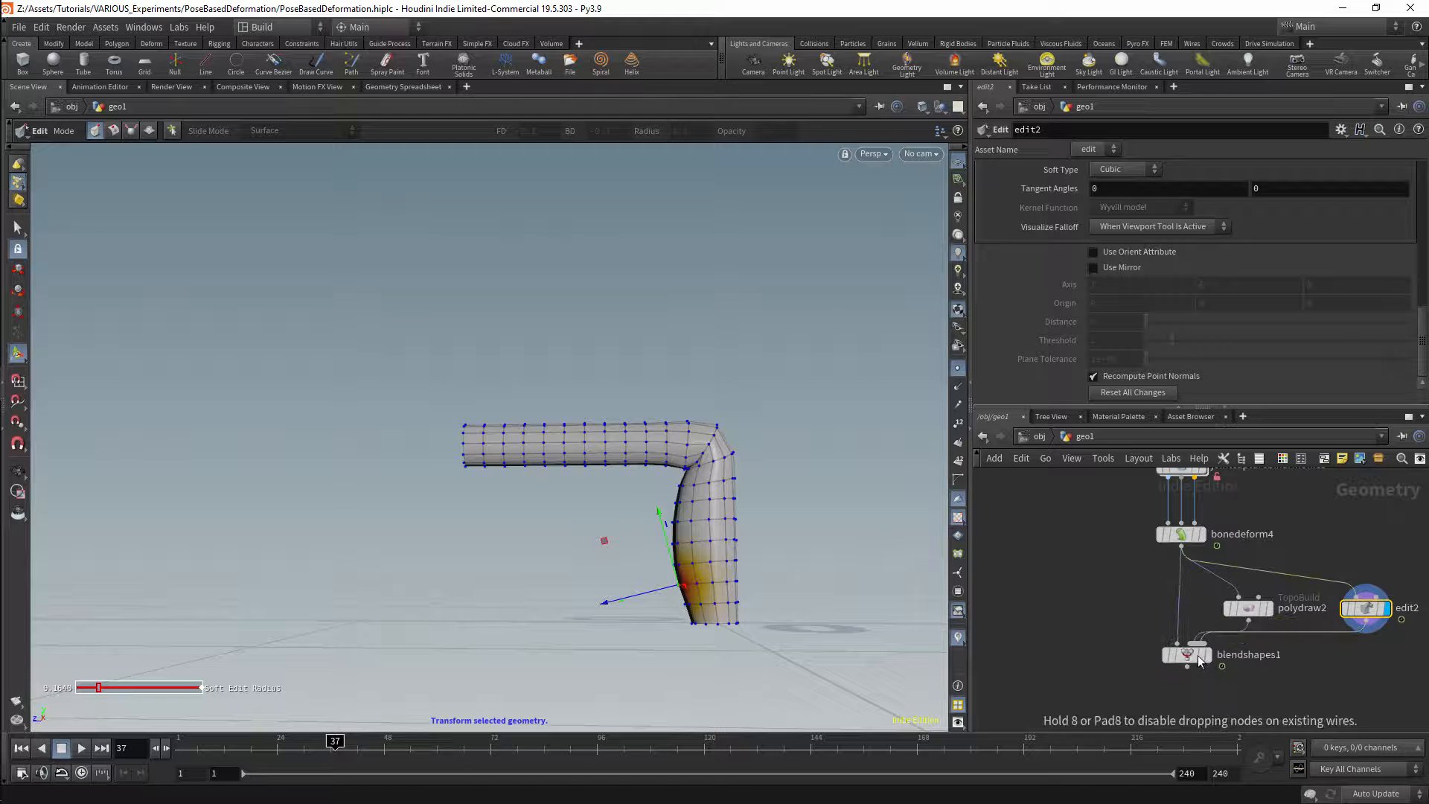
middle_drag(1241, 618, 1233, 669)
drag(1381, 610, 1135, 727)
drag(1229, 656, 981, 539)
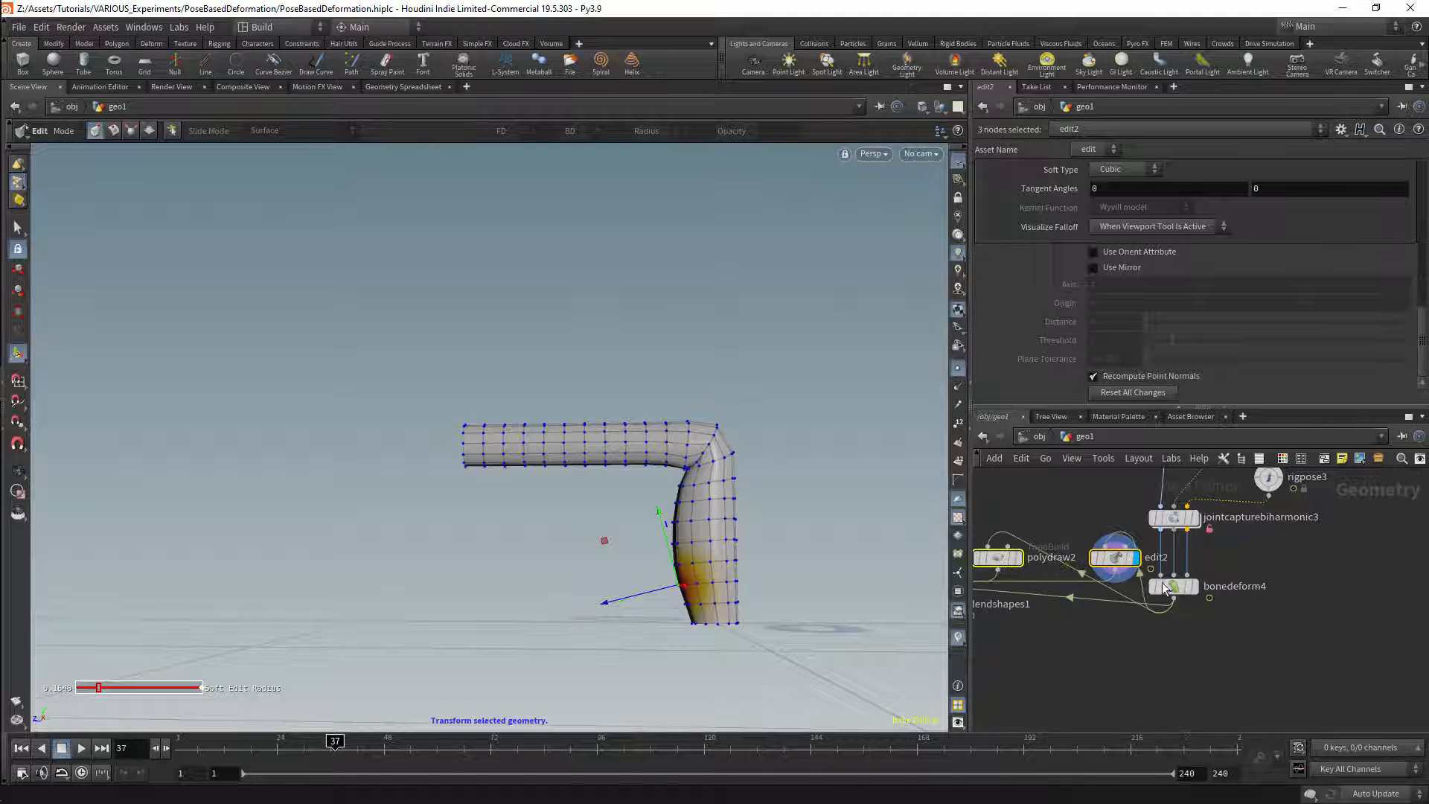
drag(1176, 588, 1168, 707)
middle_drag(1208, 558, 1267, 617)
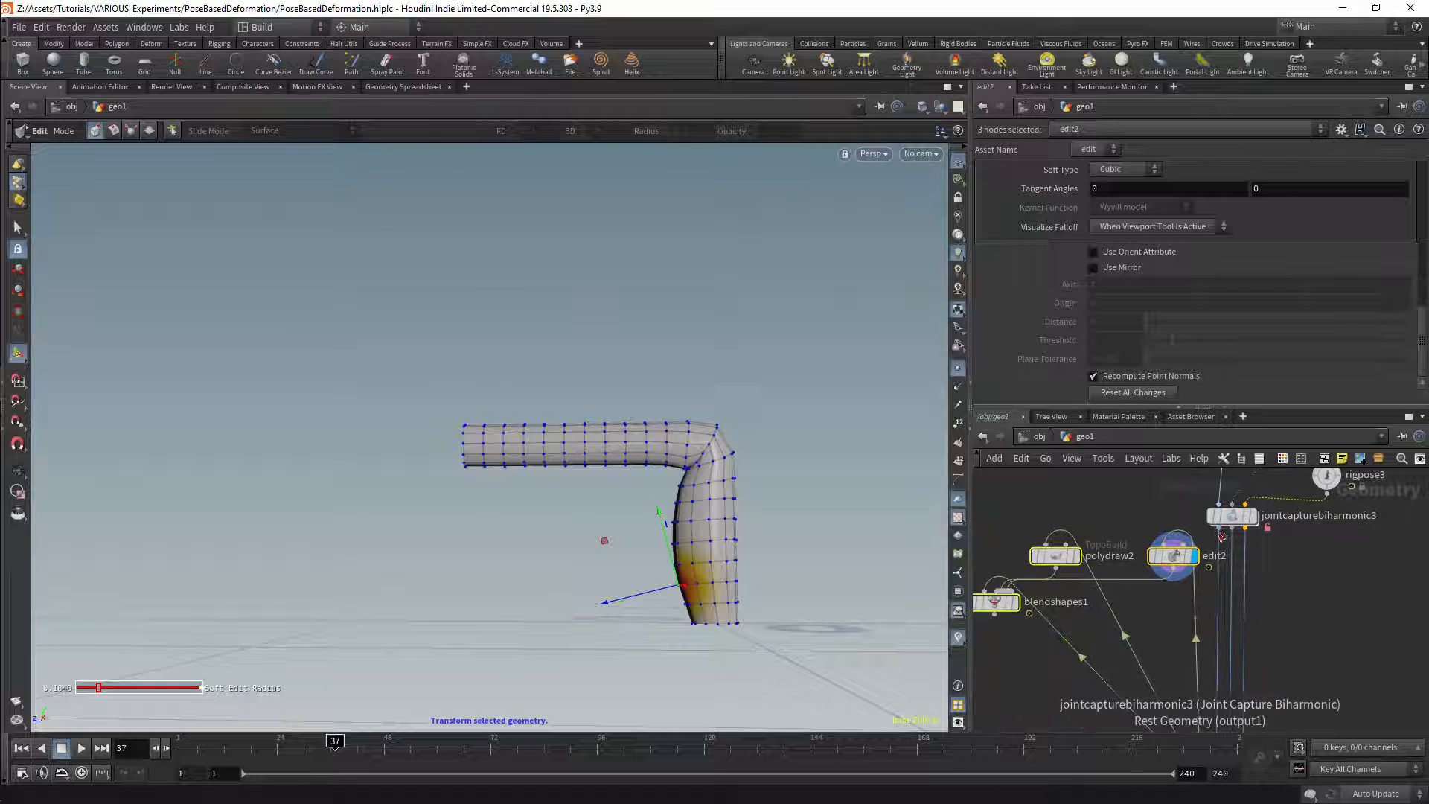
Step: Rewire polydraw2 and edit2 to take the rest geometry from jointcapturebiharmonic3, and arrange the two nodes side by side
drag(1218, 528, 1046, 544)
drag(997, 606, 1027, 637)
drag(1032, 512, 1102, 591)
drag(1095, 588, 1061, 569)
drag(1203, 588, 1155, 569)
Step: Connect blendshapes1 between jointcapturebiharmonic3 and bonedeform4's geometry input, and display bonedeform4
drag(1030, 632, 1121, 662)
mouse_move(1188, 638)
middle_down()
mouse_move(1182, 563)
mouse_move(1182, 655)
middle_up()
drag(1210, 517, 1093, 634)
middle_drag(1181, 634, 1162, 547)
drag(1086, 575, 1200, 649)
click(1218, 662)
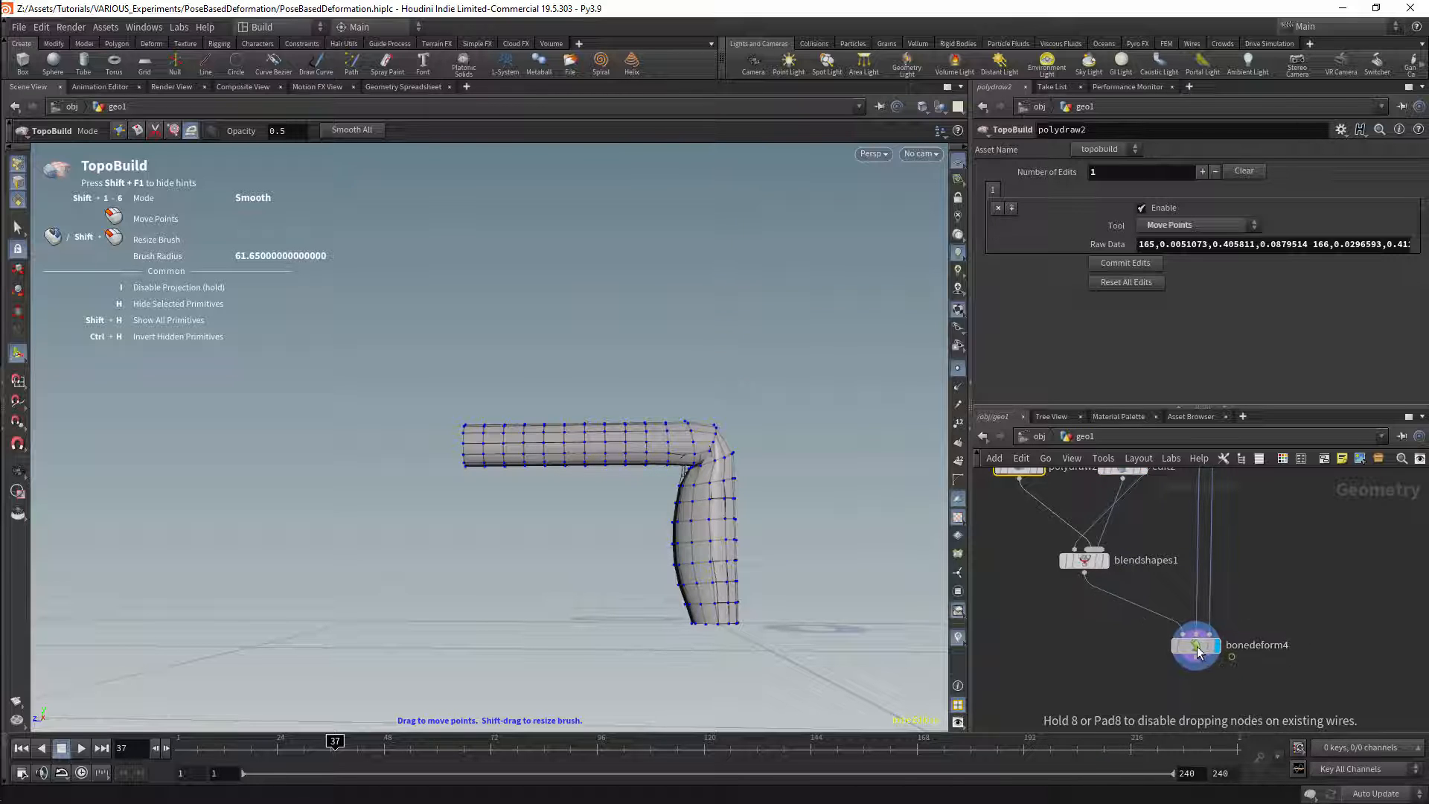
Step: Display blendshapes1 to check the edit2 weight of 1 on the straight tube, and return the display to bonedeform4
middle_drag(1194, 537, 1218, 640)
drag(1172, 610, 1167, 632)
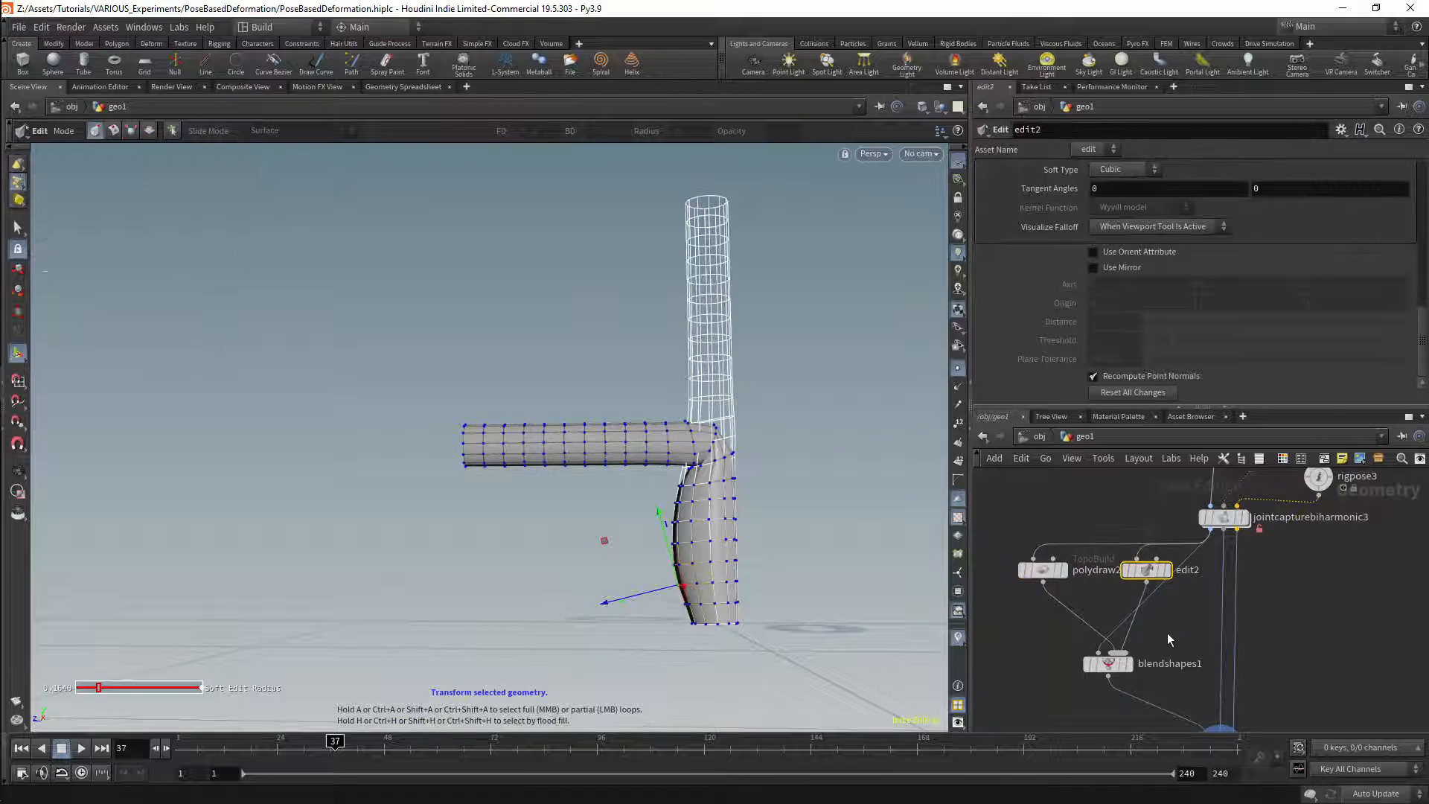
click(1109, 659)
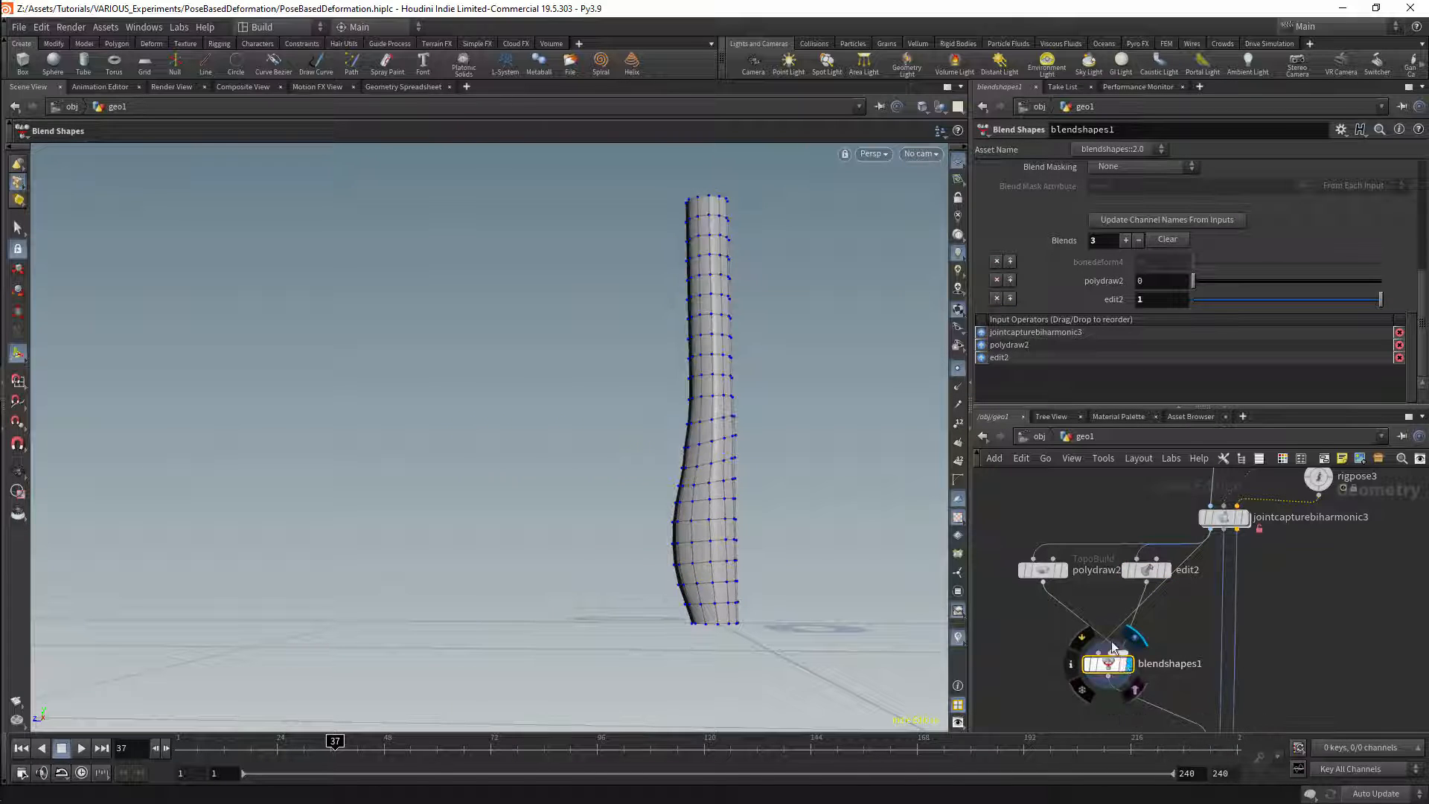
drag(1293, 300, 1395, 303)
middle_drag(1308, 561, 1285, 481)
click(1217, 668)
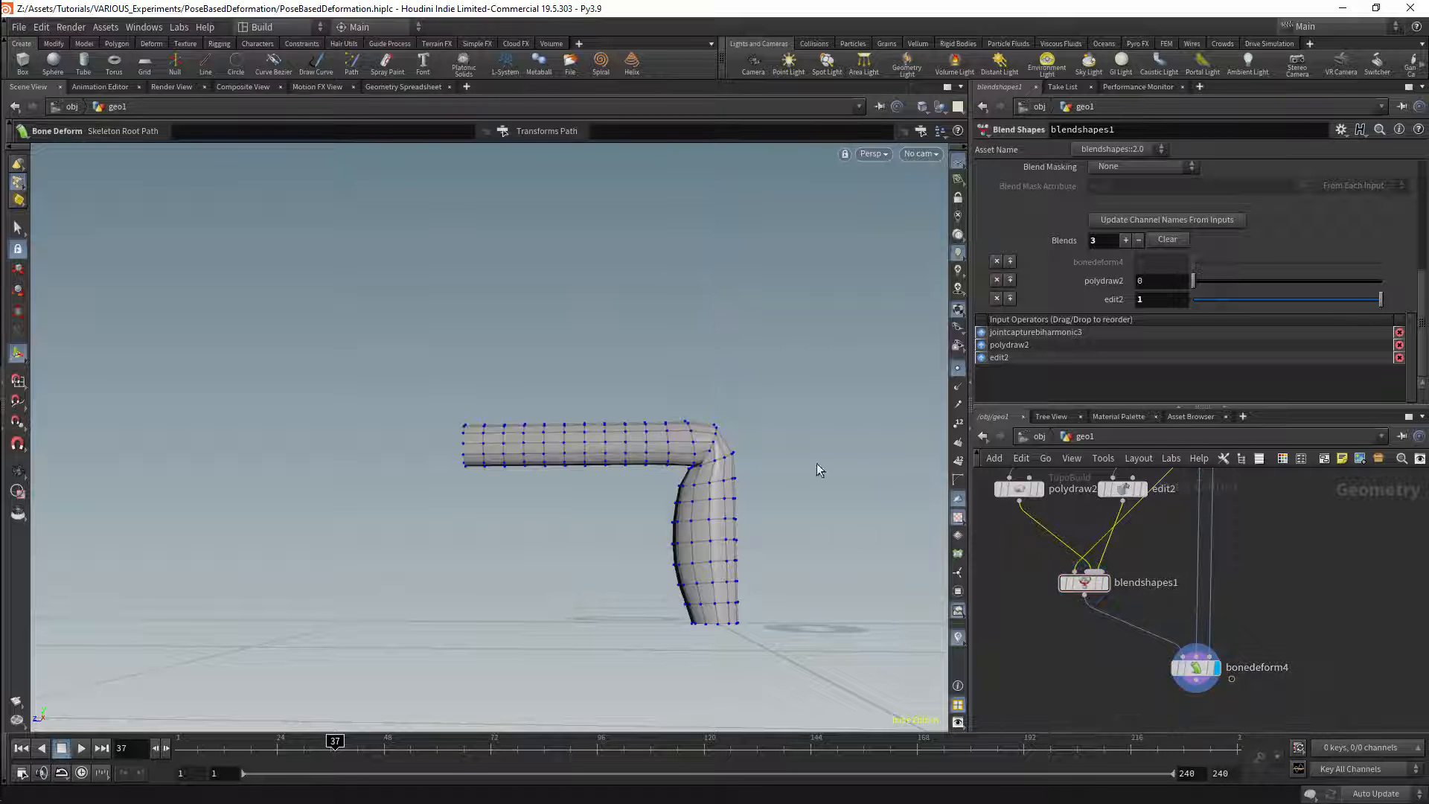
Step: Inspect the tube's elbow up close and set the edit2 blend weight to 0 in blendshapes1
key(Escape)
scroll(718, 430, up, 10)
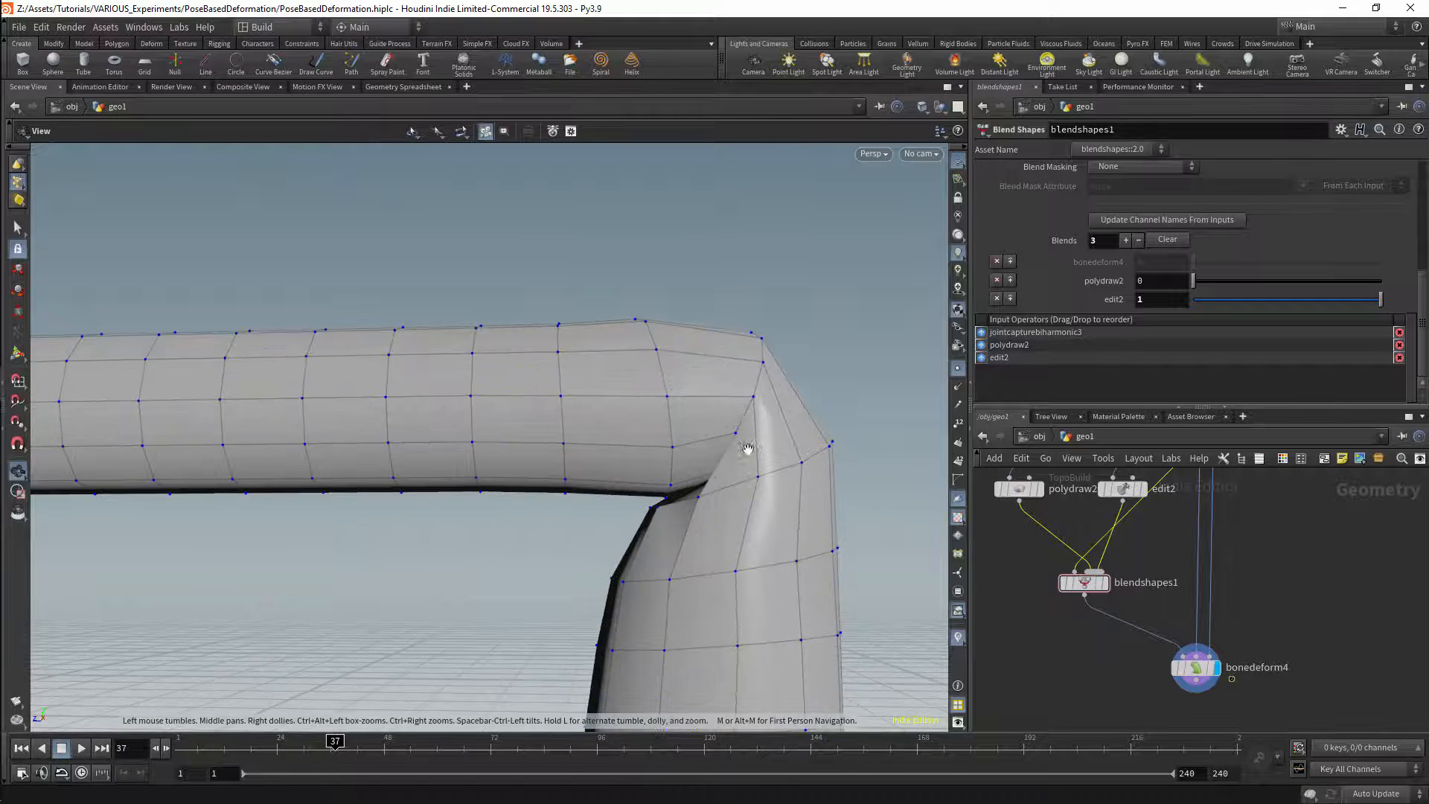
drag(747, 447, 766, 472)
key(Return)
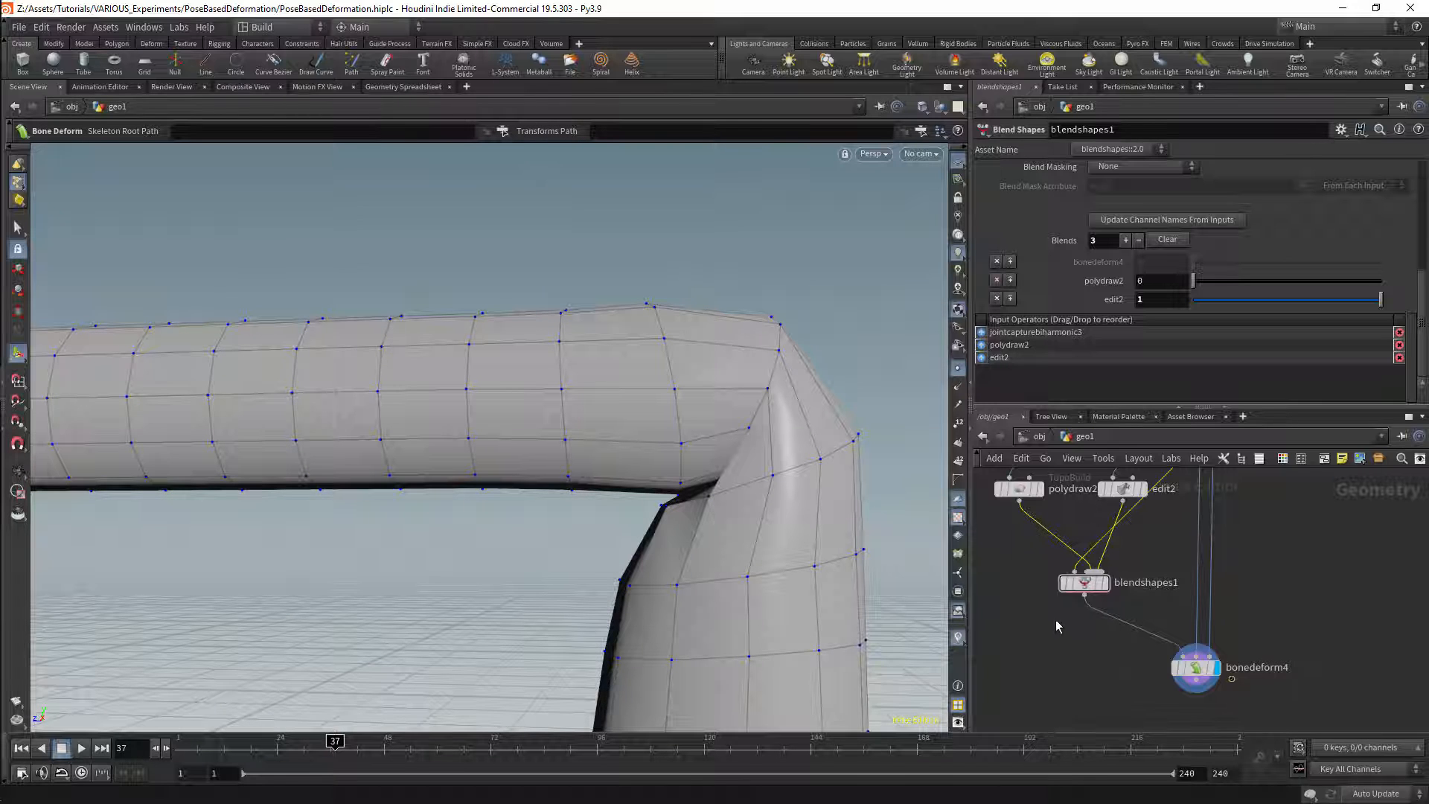
middle_drag(1056, 626, 1066, 654)
click(1046, 542)
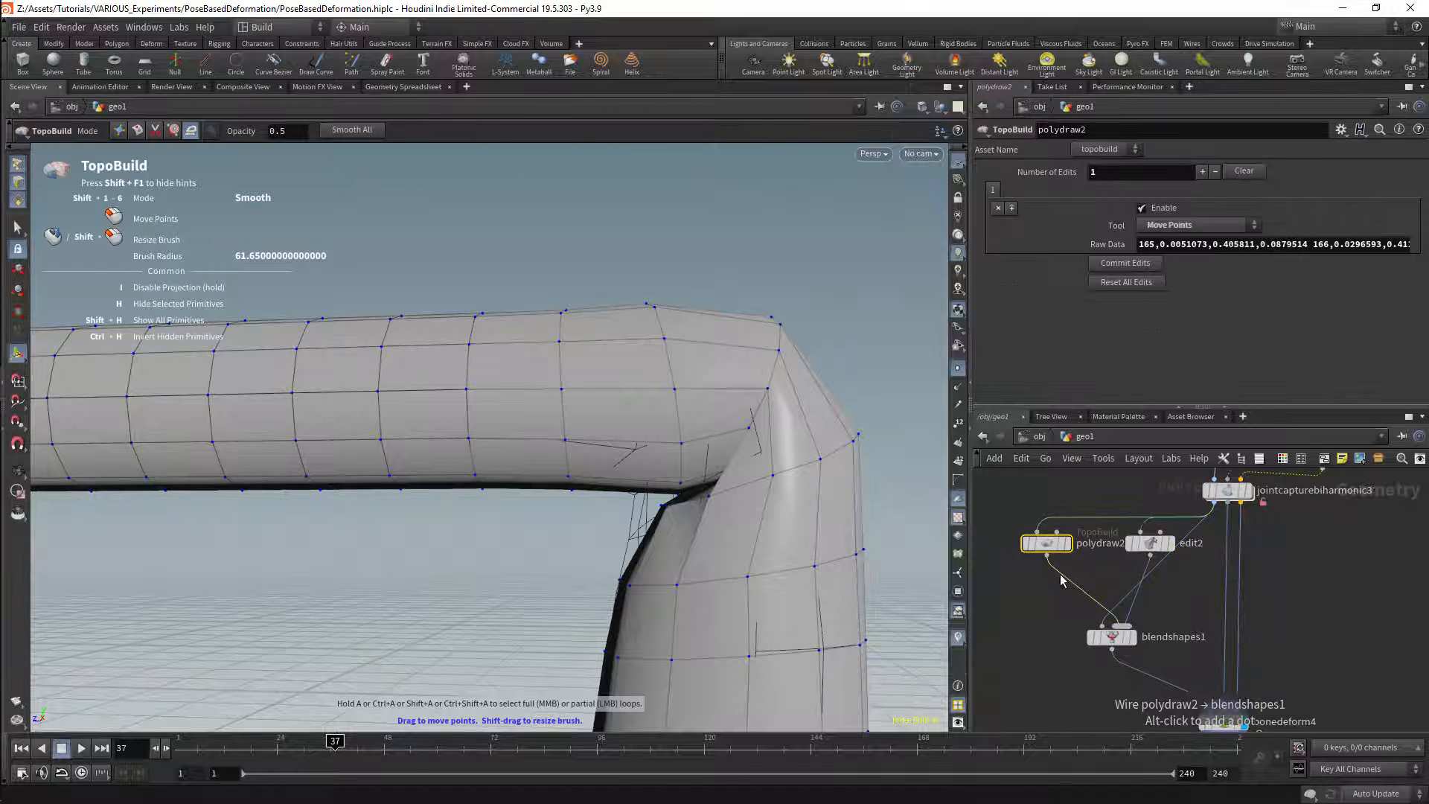
click(1110, 636)
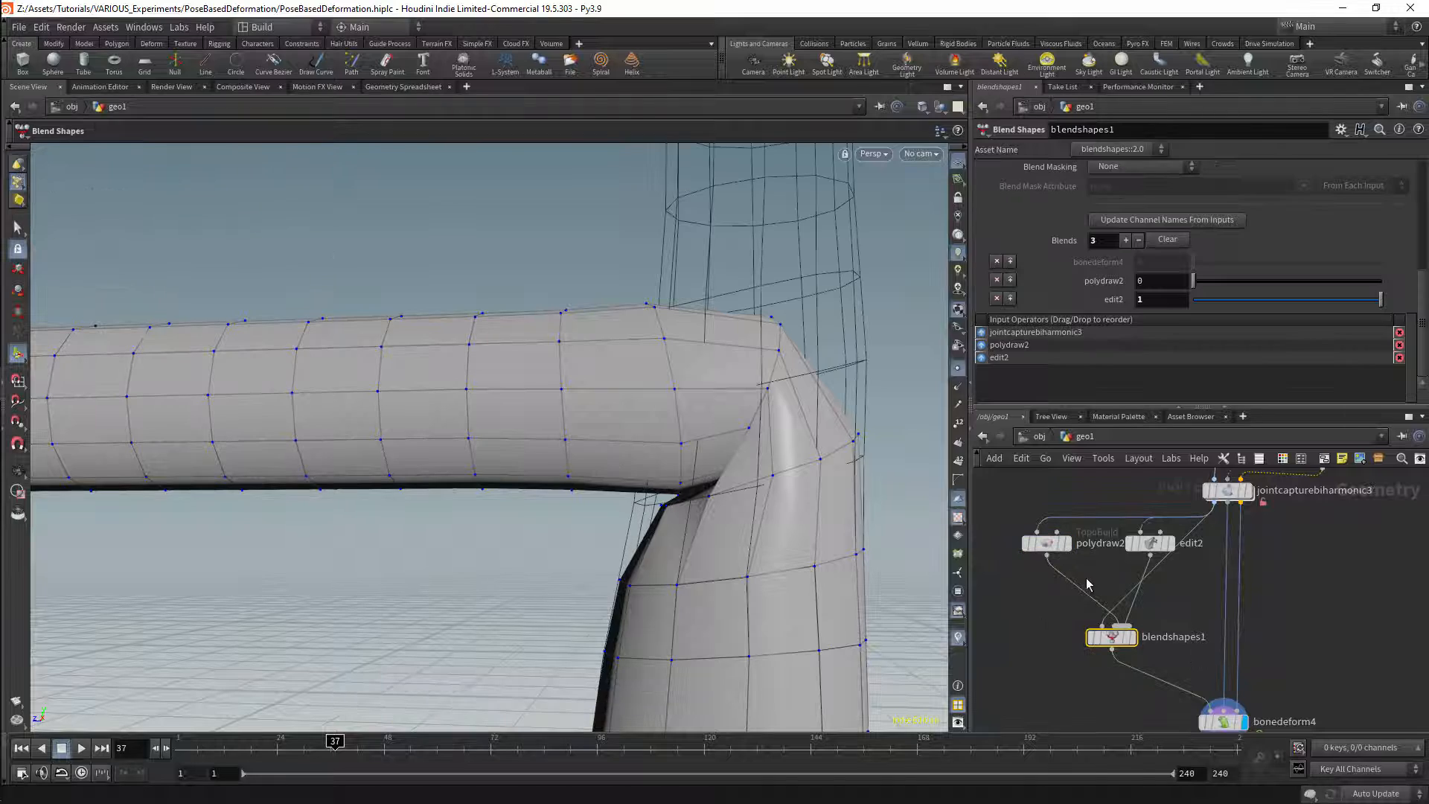
drag(1281, 300, 1189, 256)
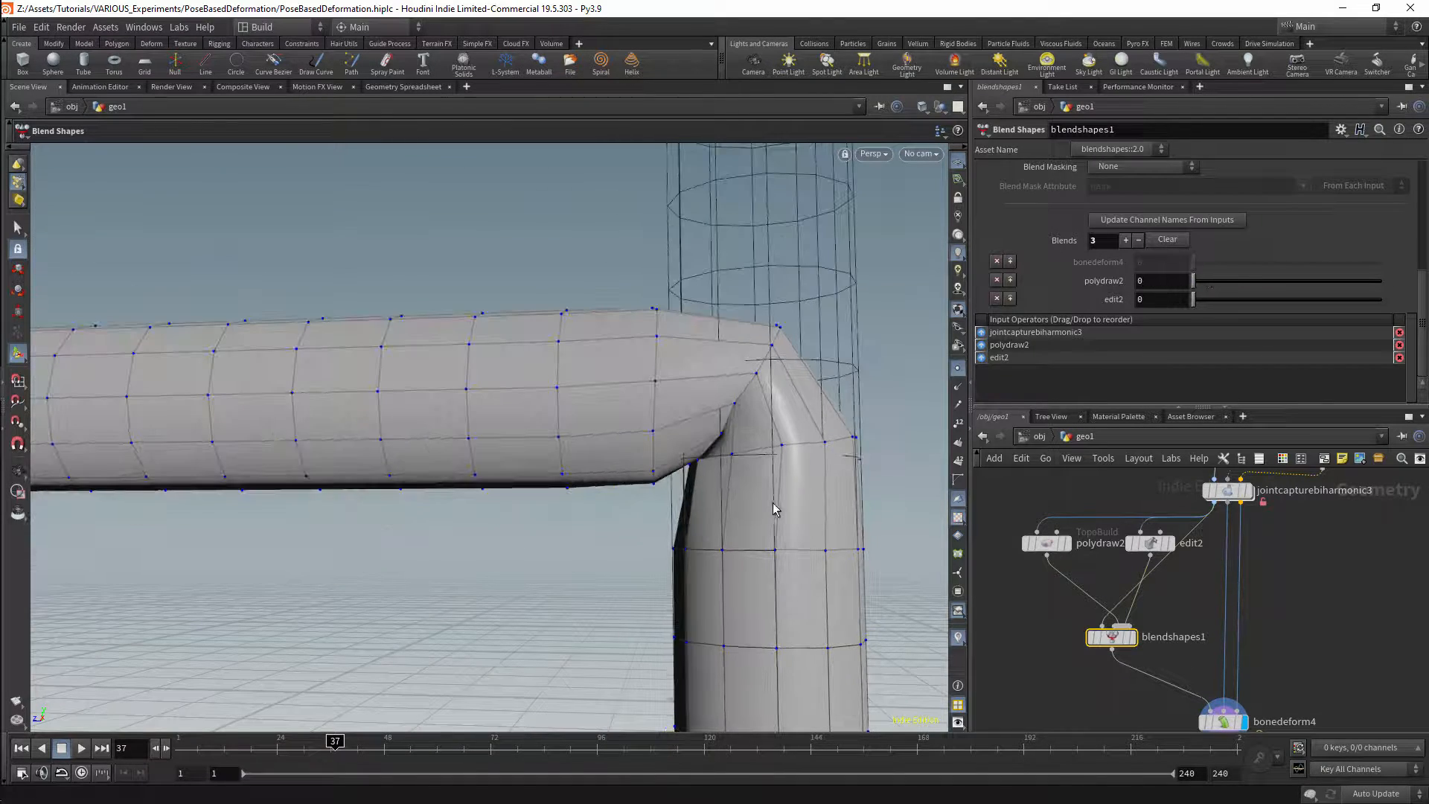
alt+right_drag(813, 431, 679, 504)
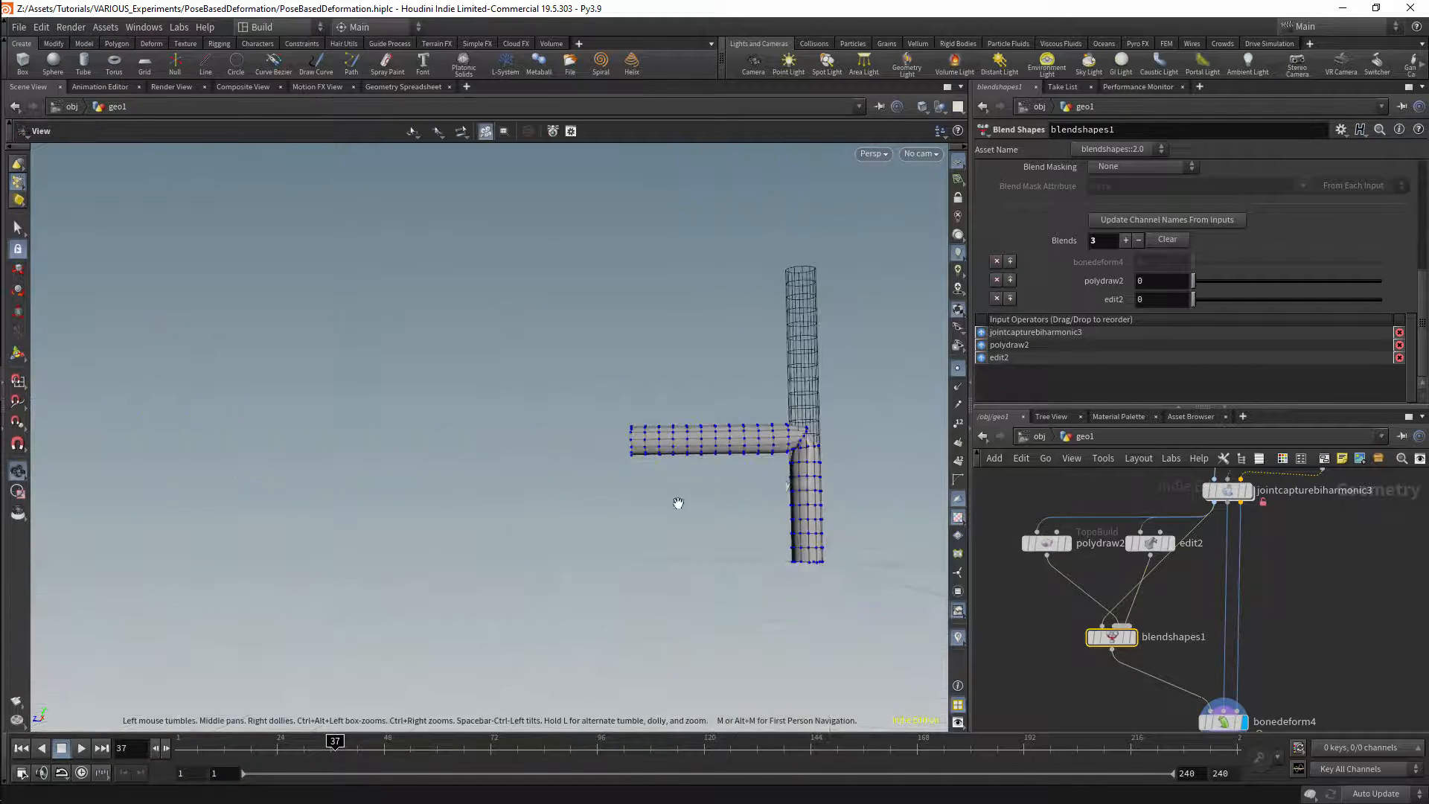
alt+middle_drag(794, 435, 748, 489)
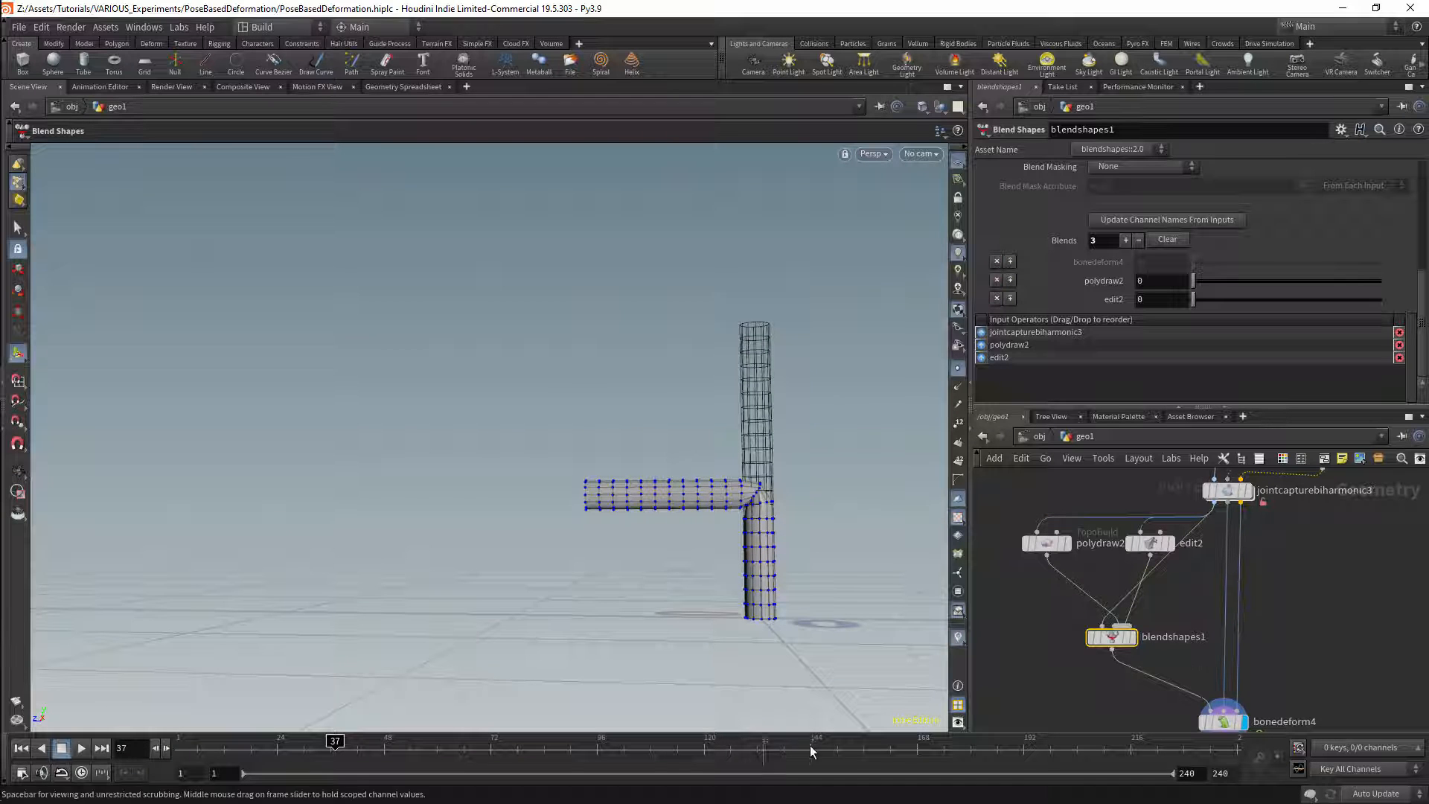
Step: Duplicate edit2 below the chain, feed the copy from bonedeform4, and display it
alt+drag(1158, 544, 1325, 674)
middle_drag(1322, 687, 1277, 498)
drag(1278, 485, 1256, 635)
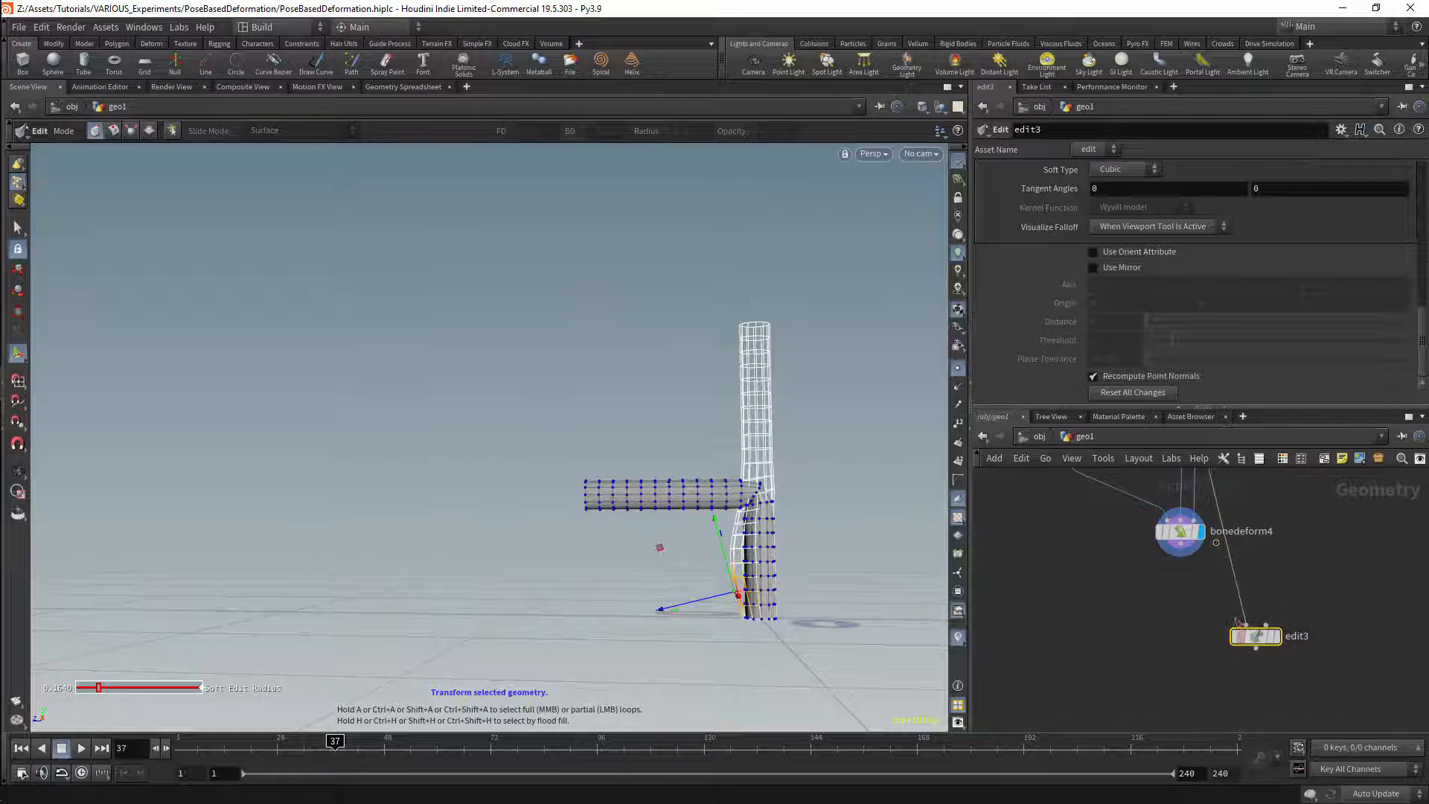
middle_drag(1256, 623, 1299, 664)
drag(1223, 586, 1277, 680)
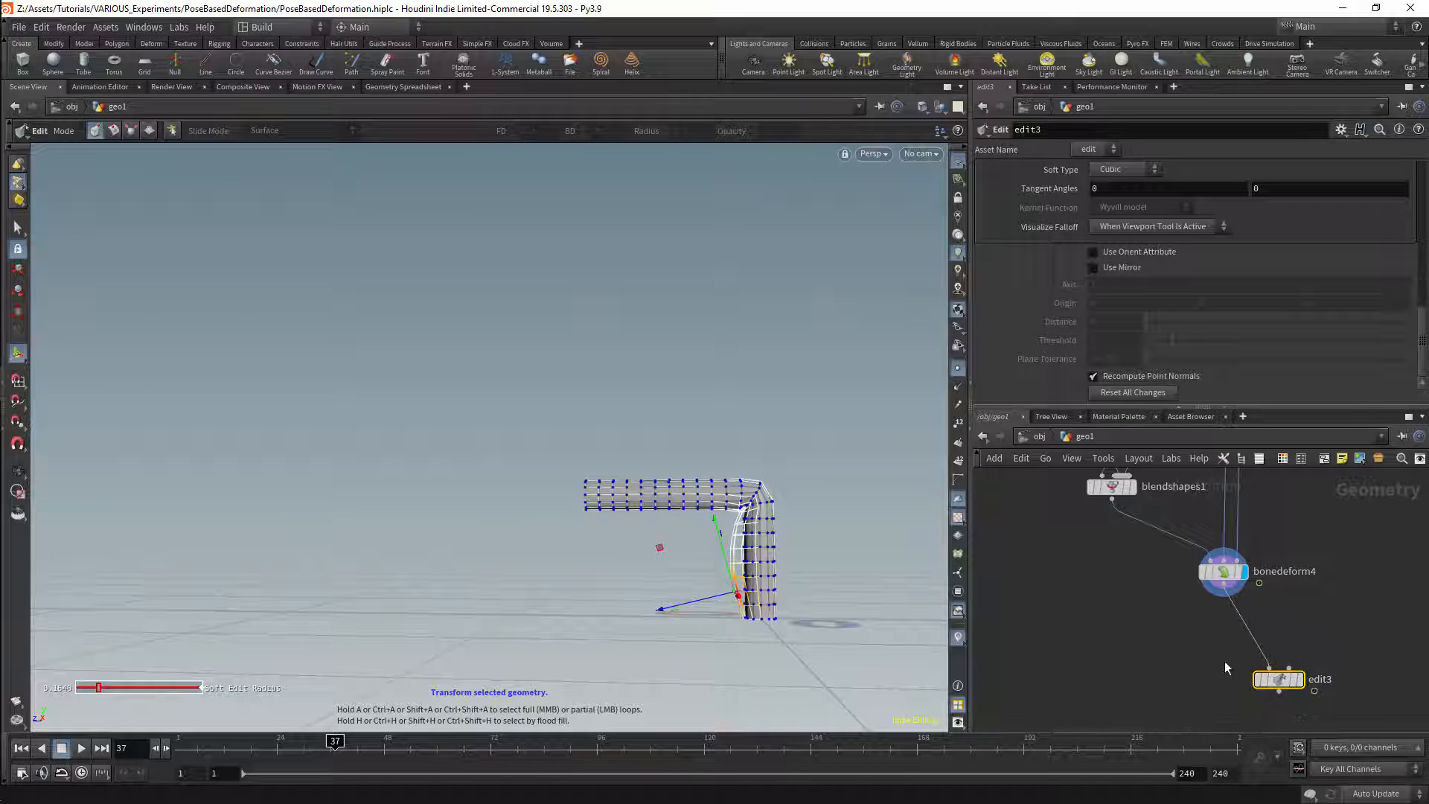
click(1298, 679)
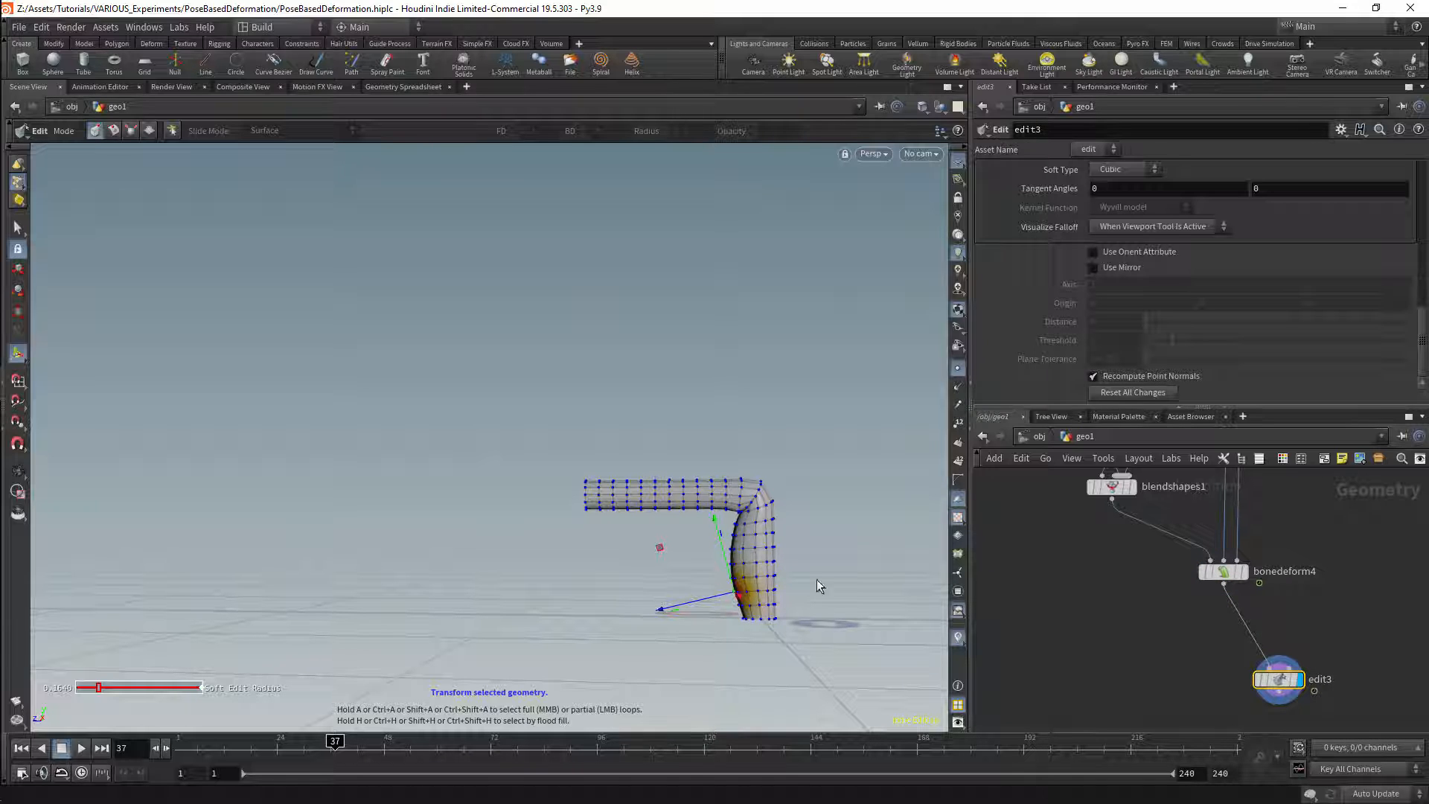
Step: Review tube3 and the displayed jointcapturebiharmonic3 node, and move the timeline to frame 1
middle_drag(1373, 541, 1365, 670)
middle_drag(1315, 514, 1317, 666)
middle_drag(1232, 550, 1246, 655)
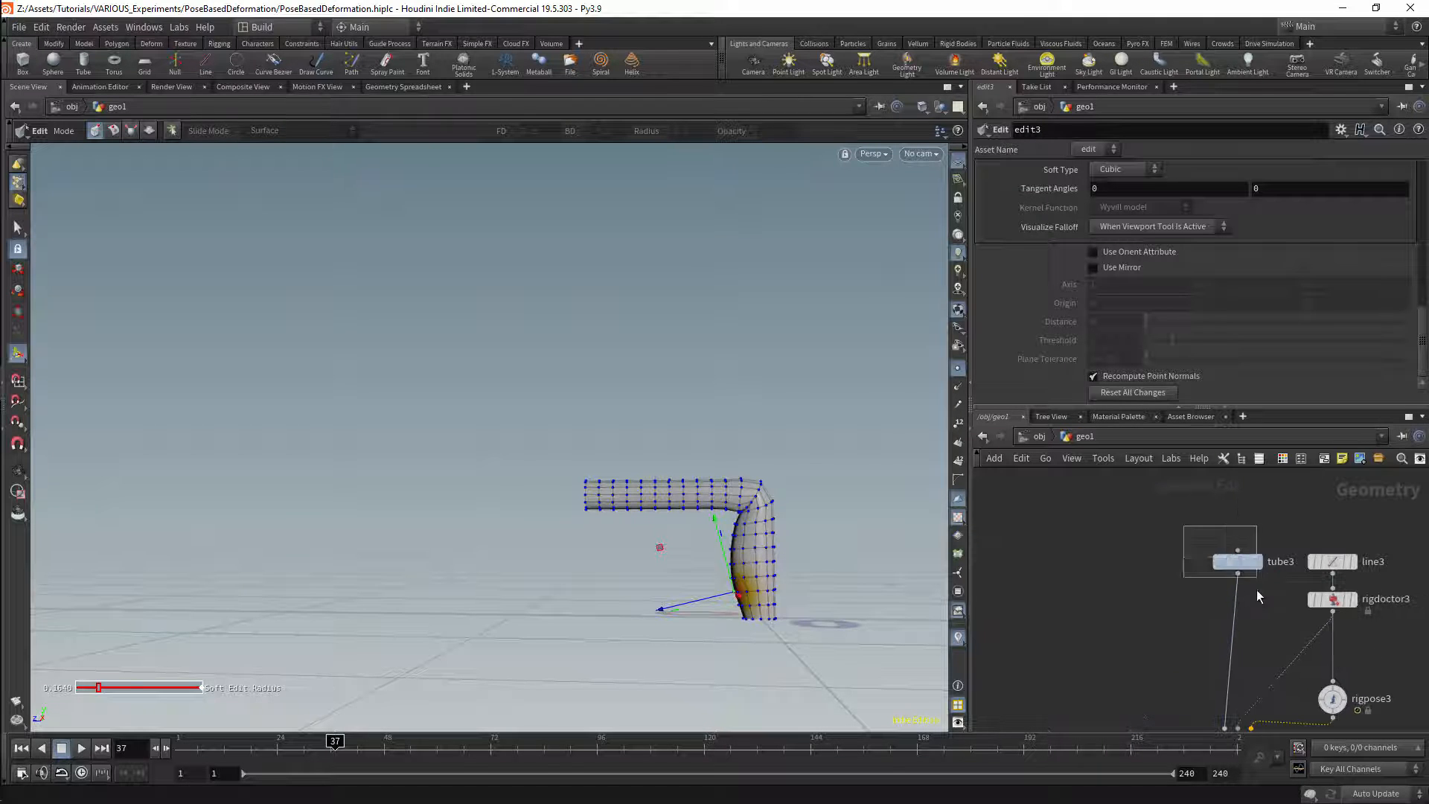
drag(1256, 589, 1256, 589)
middle_drag(1166, 631, 1121, 547)
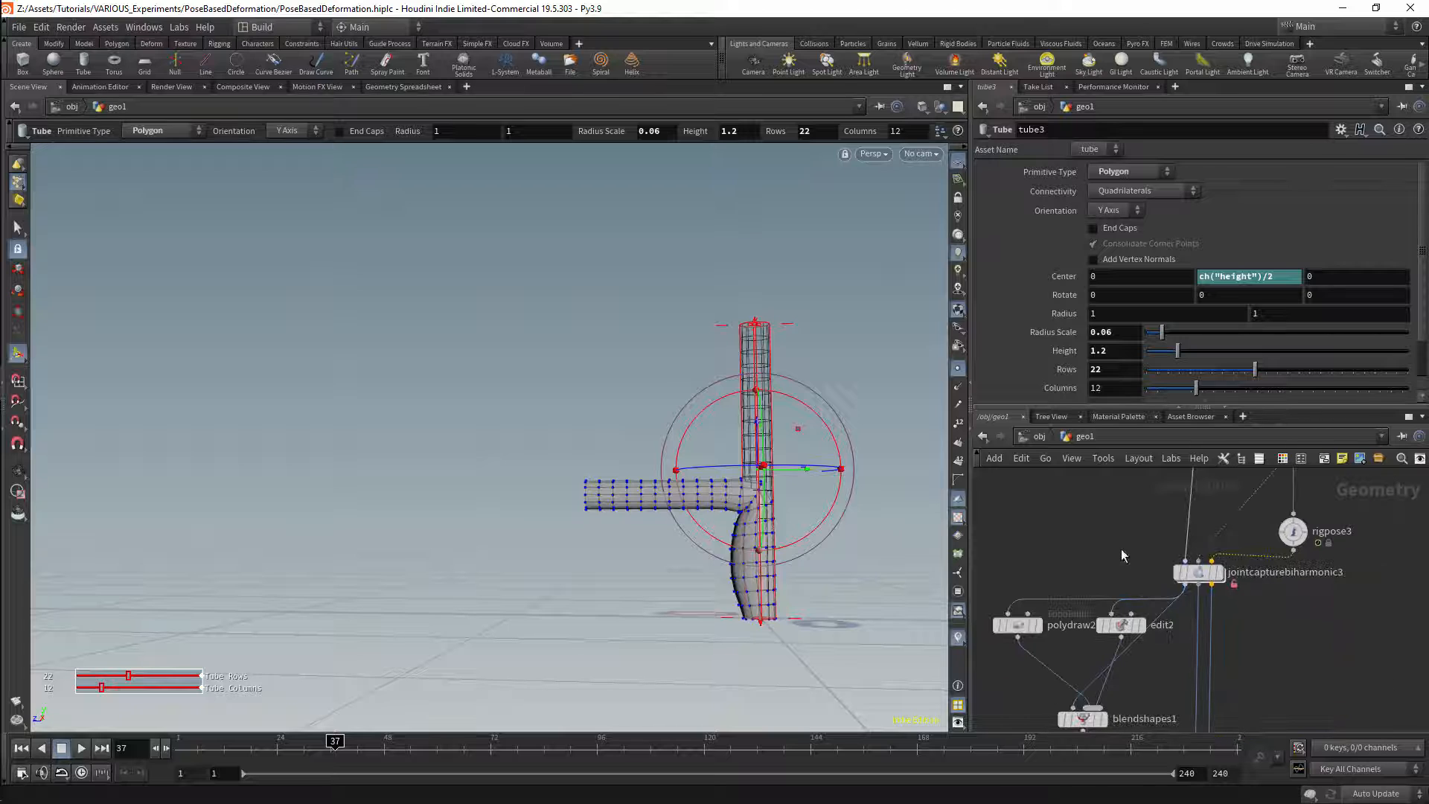
click(1194, 572)
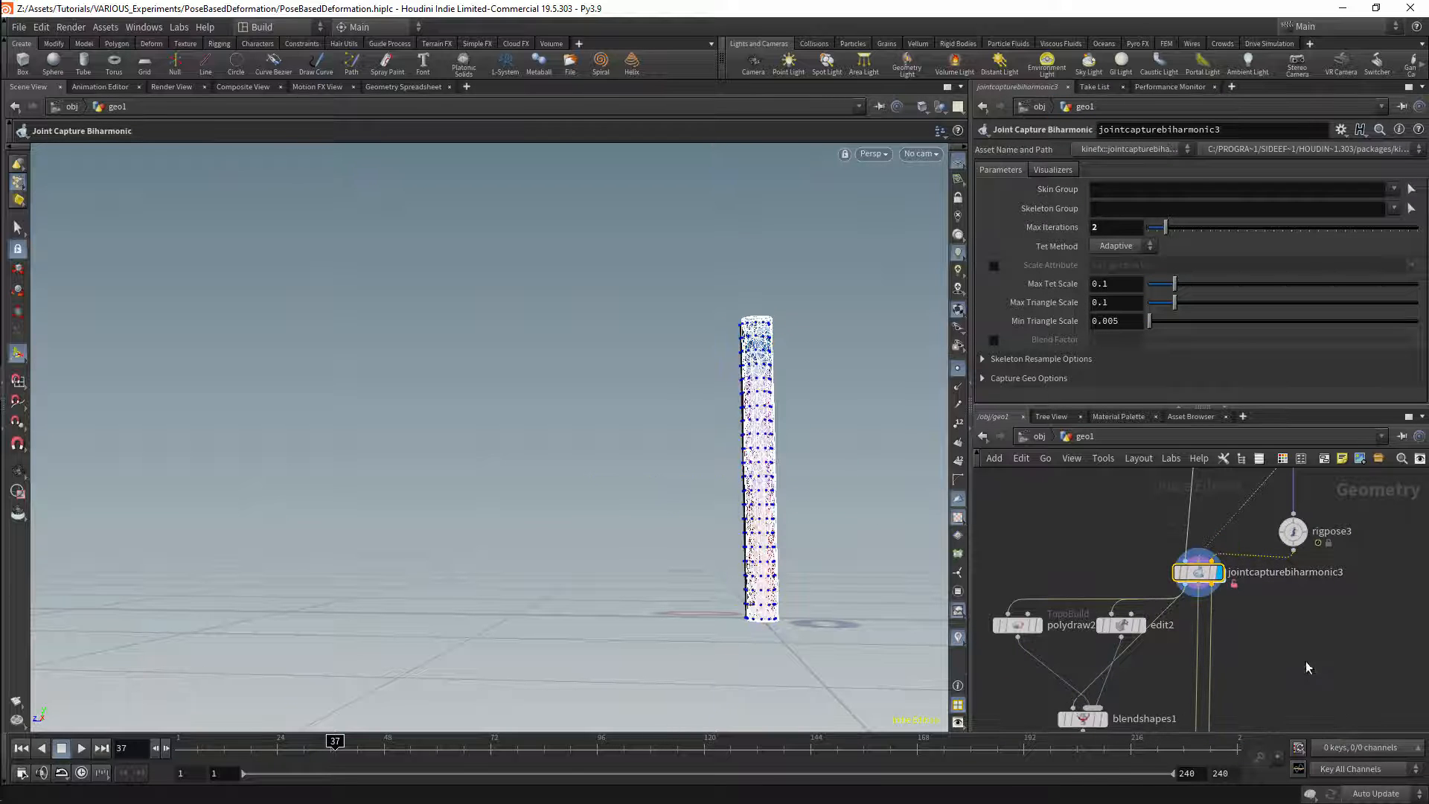
middle_drag(1309, 668, 1295, 565)
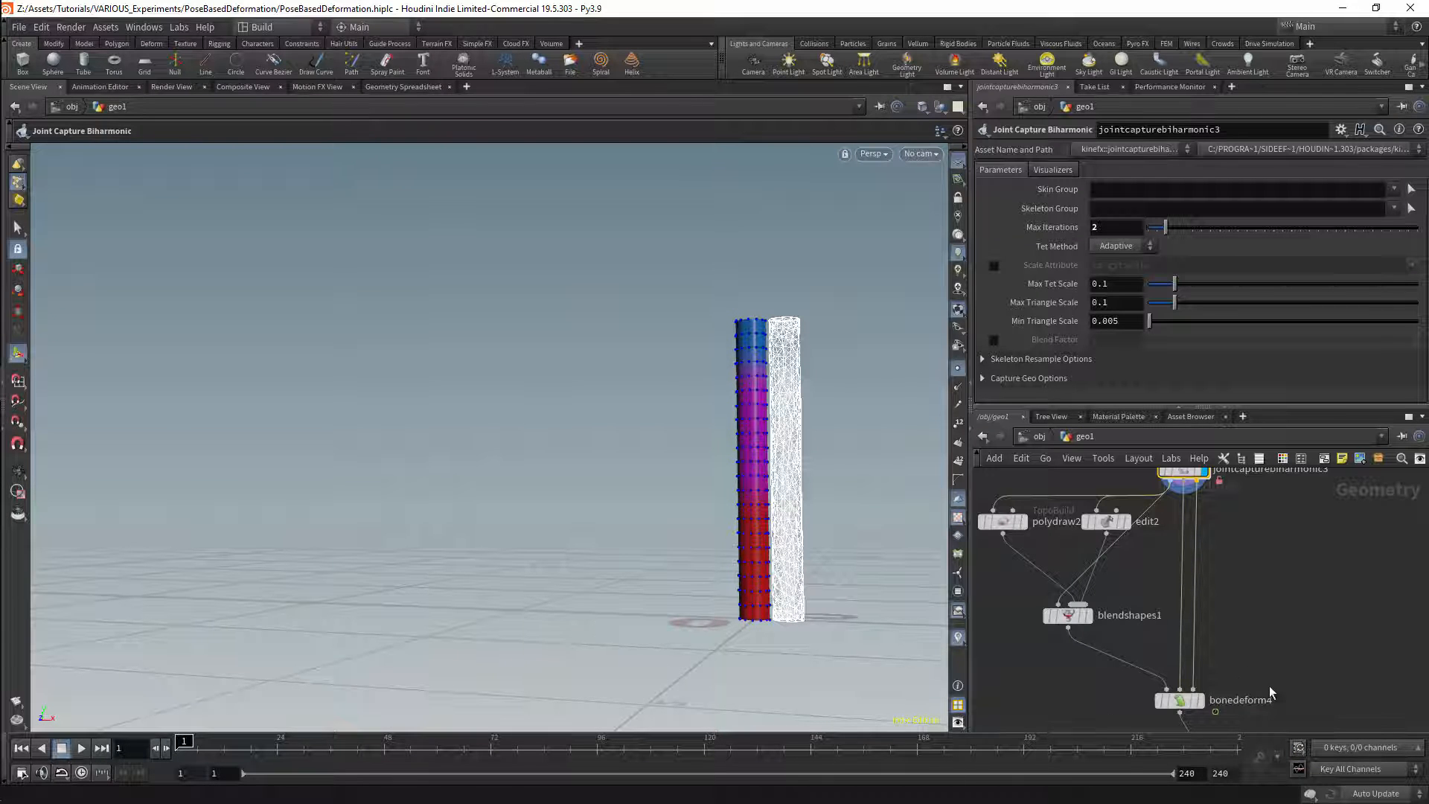
Step: Display bonedeform4 and examine the straight tube at frame 1
click(1204, 678)
mouse_move(788, 452)
mouse_down()
mouse_move(728, 437)
mouse_move(807, 437)
mouse_up()
key(Return)
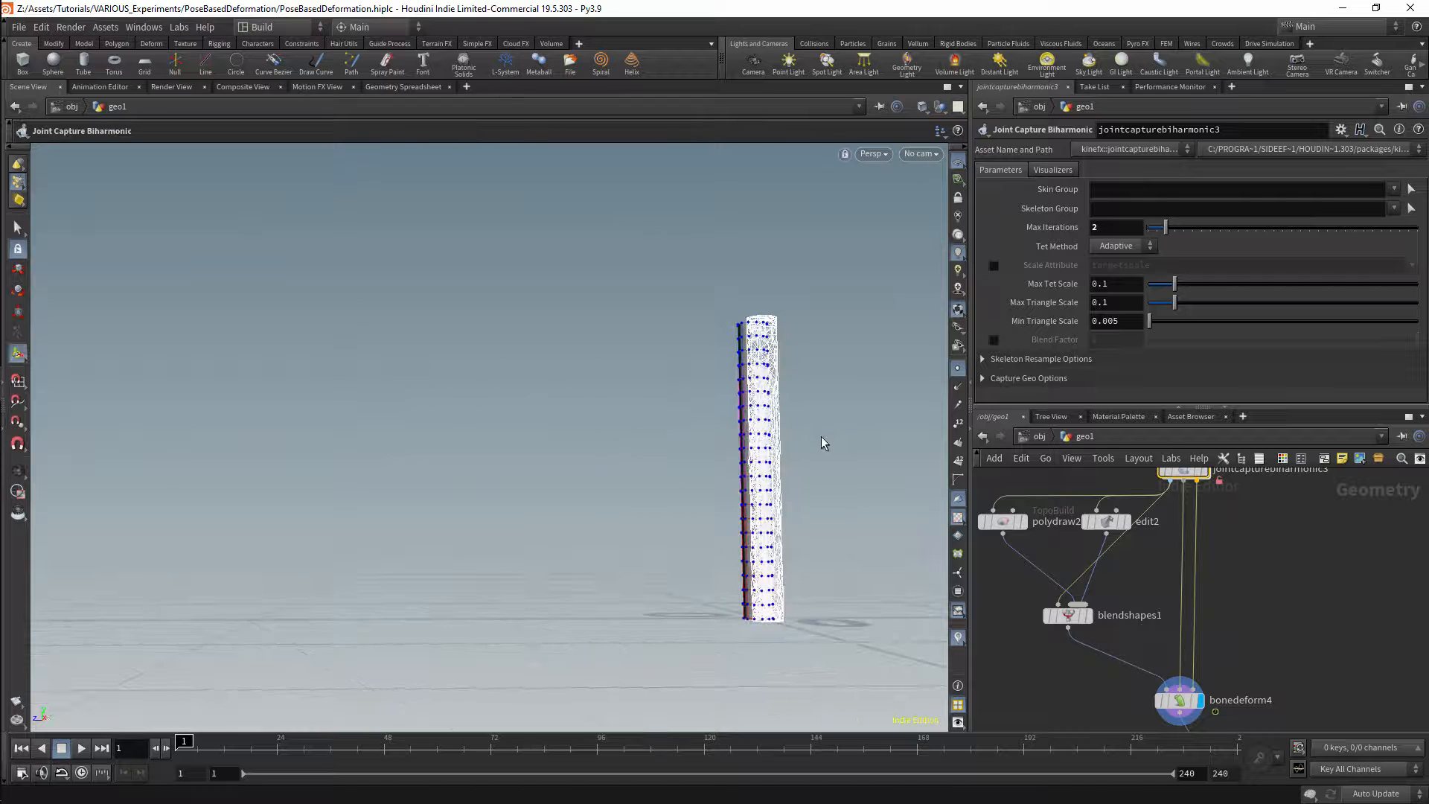
click(1200, 701)
key(Escape)
drag(829, 514, 745, 437)
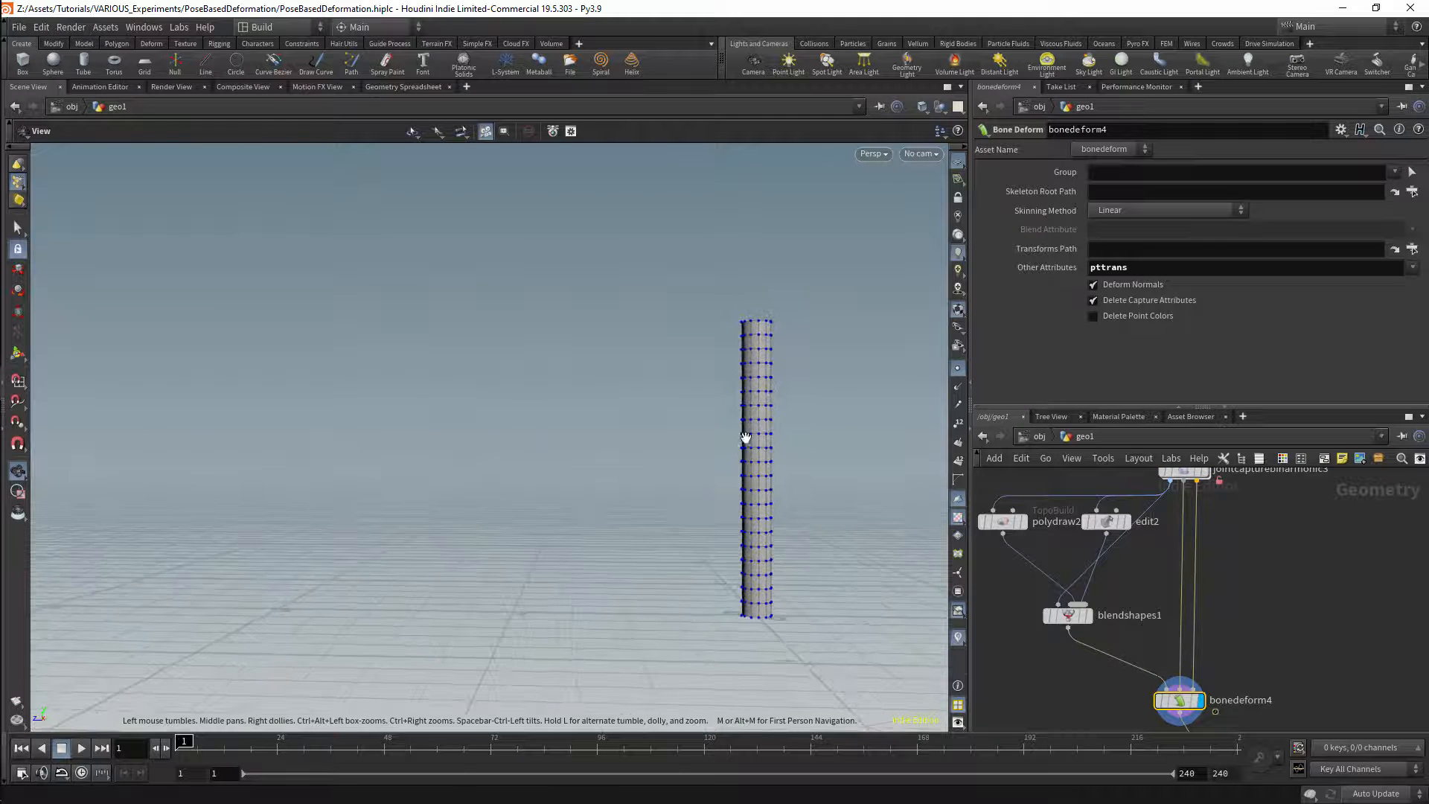
key(Return)
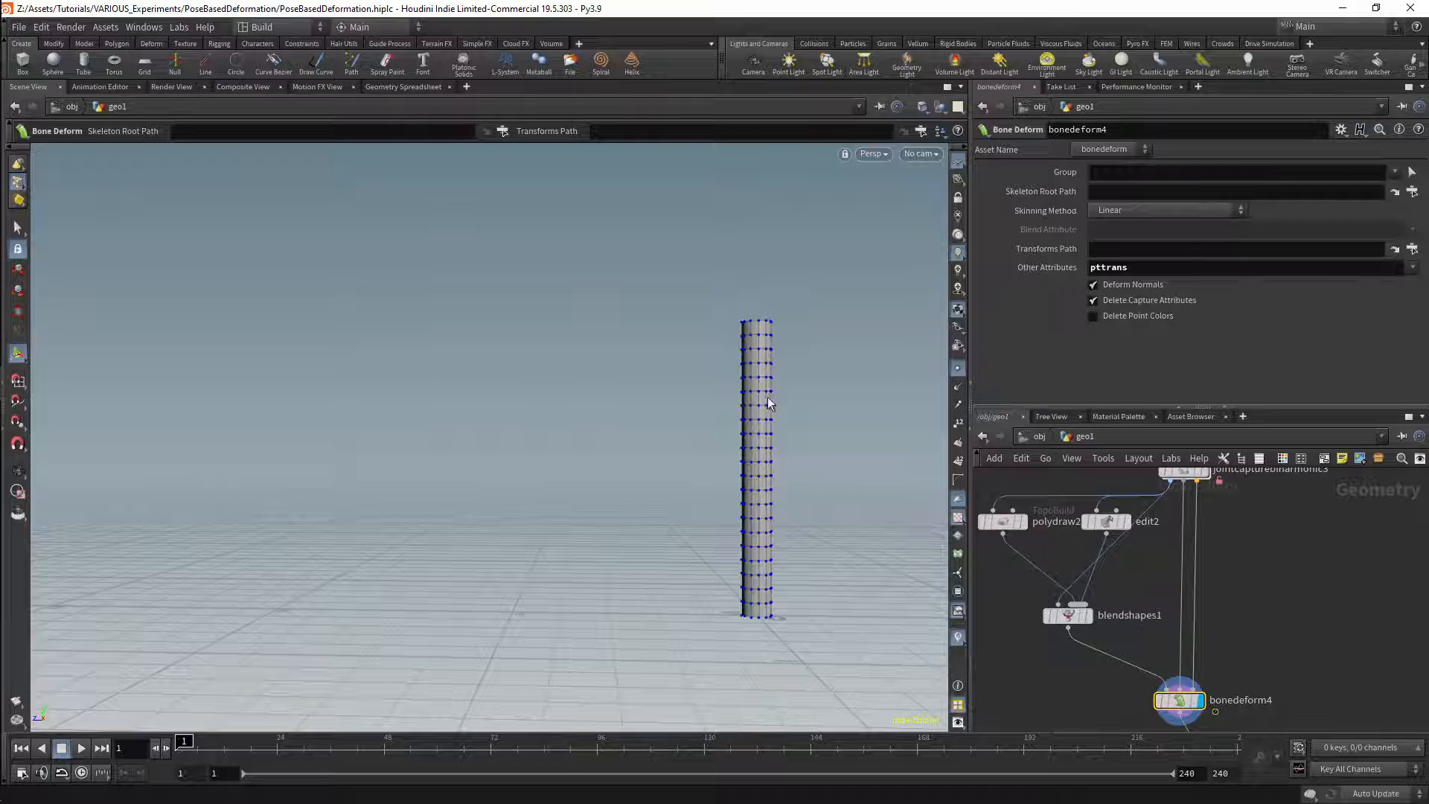
Step: Save the scene and duplicate the whole deformation network from the tube through edit3
middle_drag(1306, 627, 1283, 486)
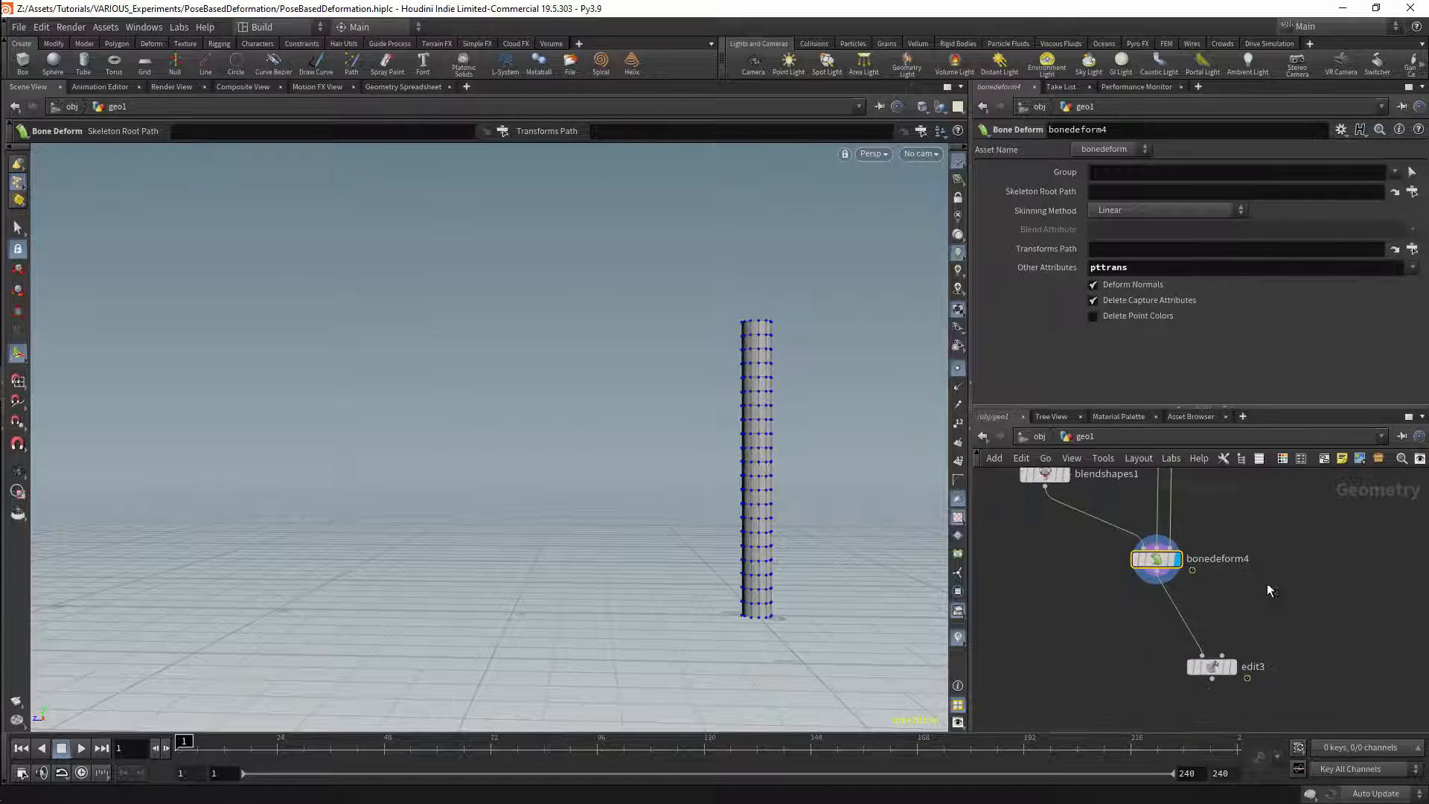
drag(1276, 635, 1157, 704)
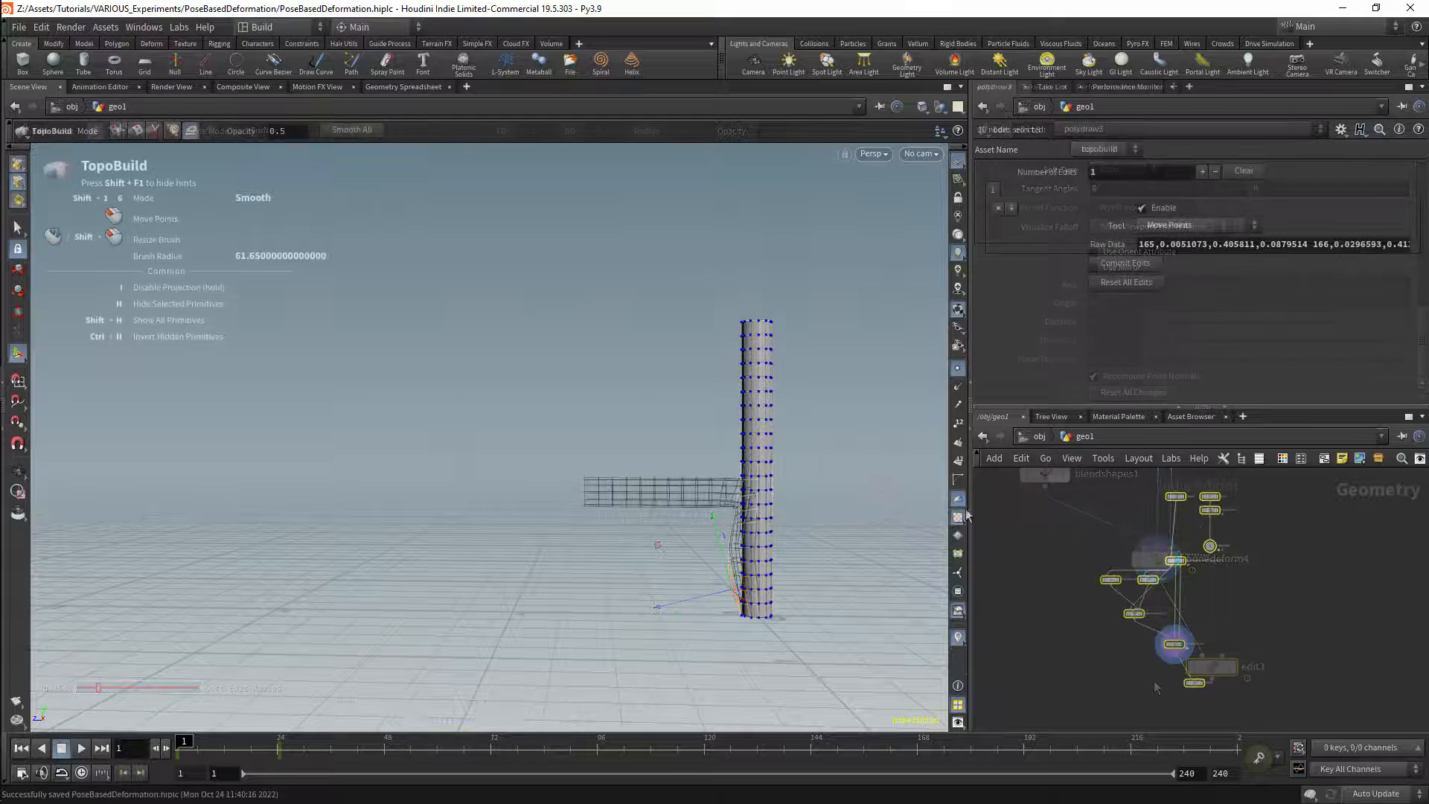
alt+right_drag(766, 431, 906, 513)
scroll(1123, 588, up, 4)
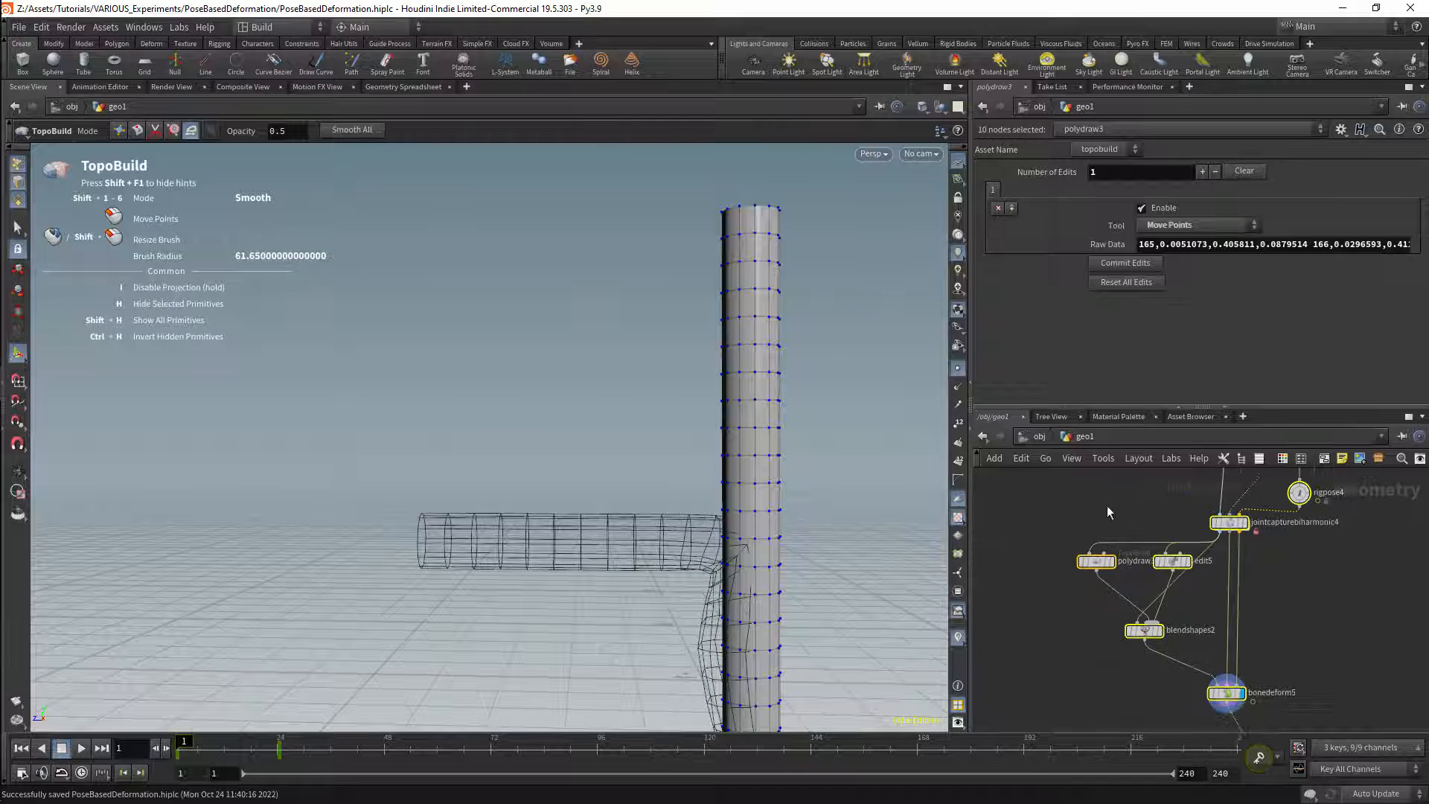
Step: Move polydraw3, edit5 and blendshapes2 aside and wire jointcapturebiharmonic4 directly into bonedeform5
drag(1060, 532, 1165, 653)
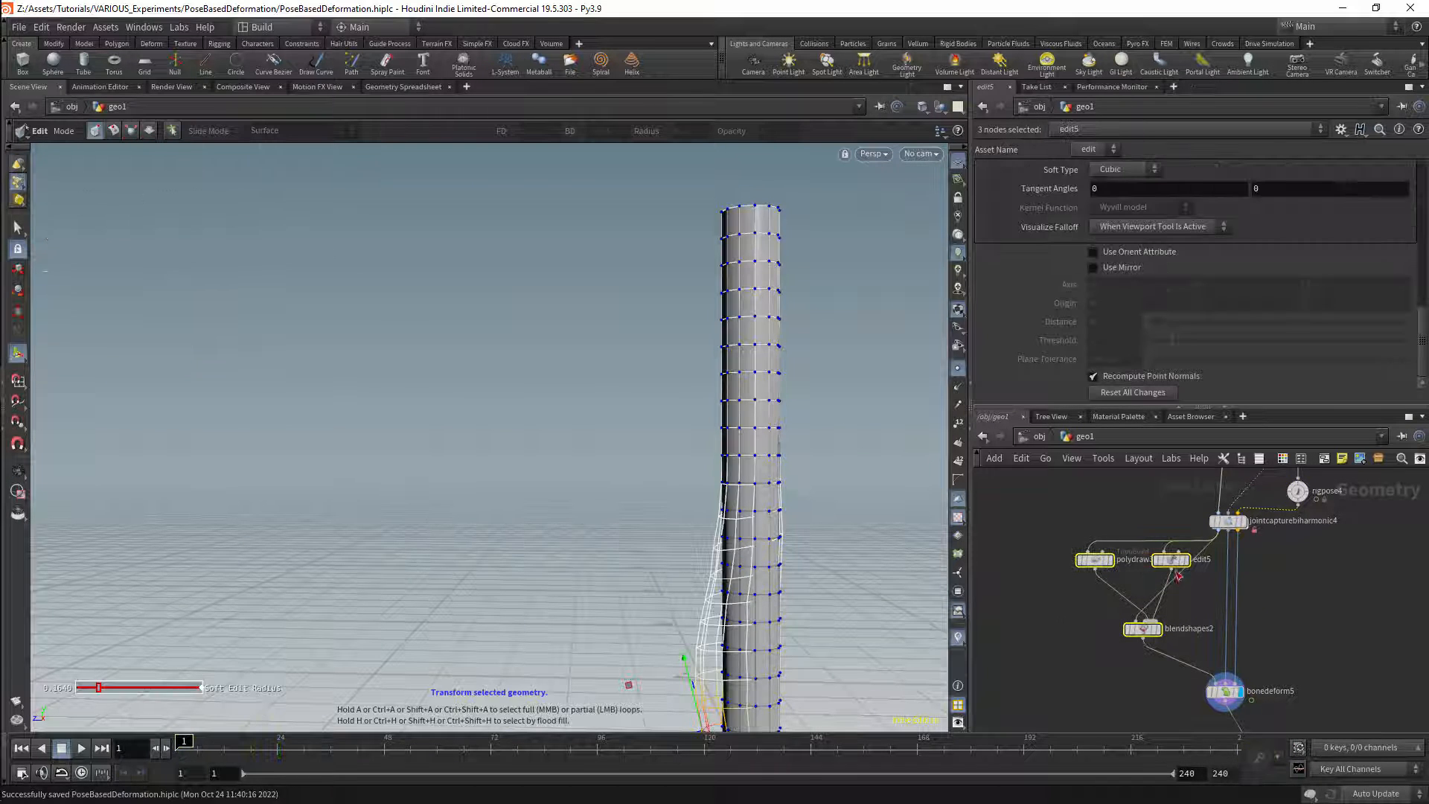
drag(1170, 563, 1115, 652)
drag(1217, 532, 1216, 681)
mouse_move(1175, 633)
middle_down()
mouse_move(1214, 530)
mouse_move(1204, 598)
middle_up()
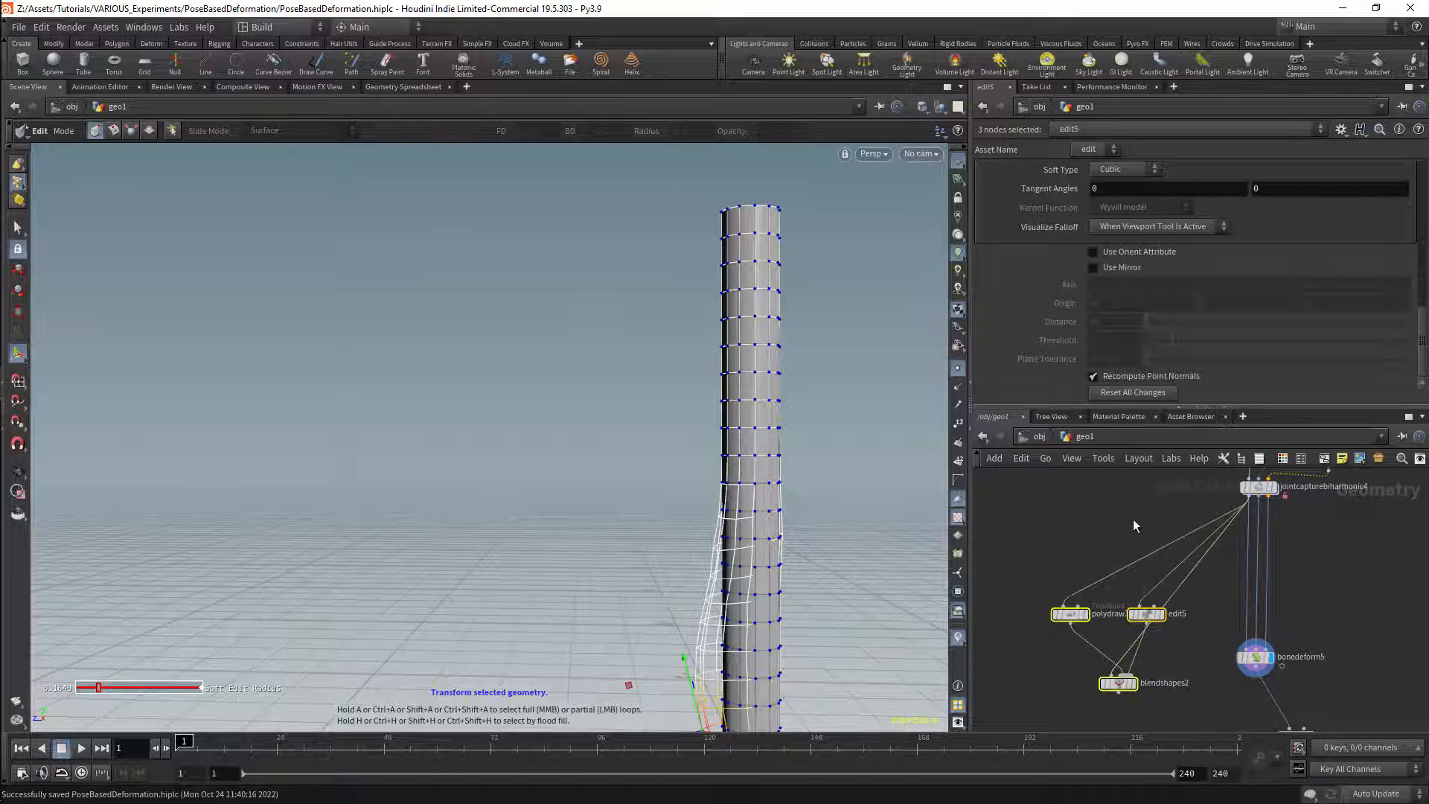
Step: Cut the wires from jointcapturebiharmonic4 to polydraw3, edit5 and blendshapes2, and move the three nodes near edit4
key(y)
drag(1133, 513, 1224, 588)
middle_drag(1056, 546, 1128, 514)
drag(1074, 547, 1234, 685)
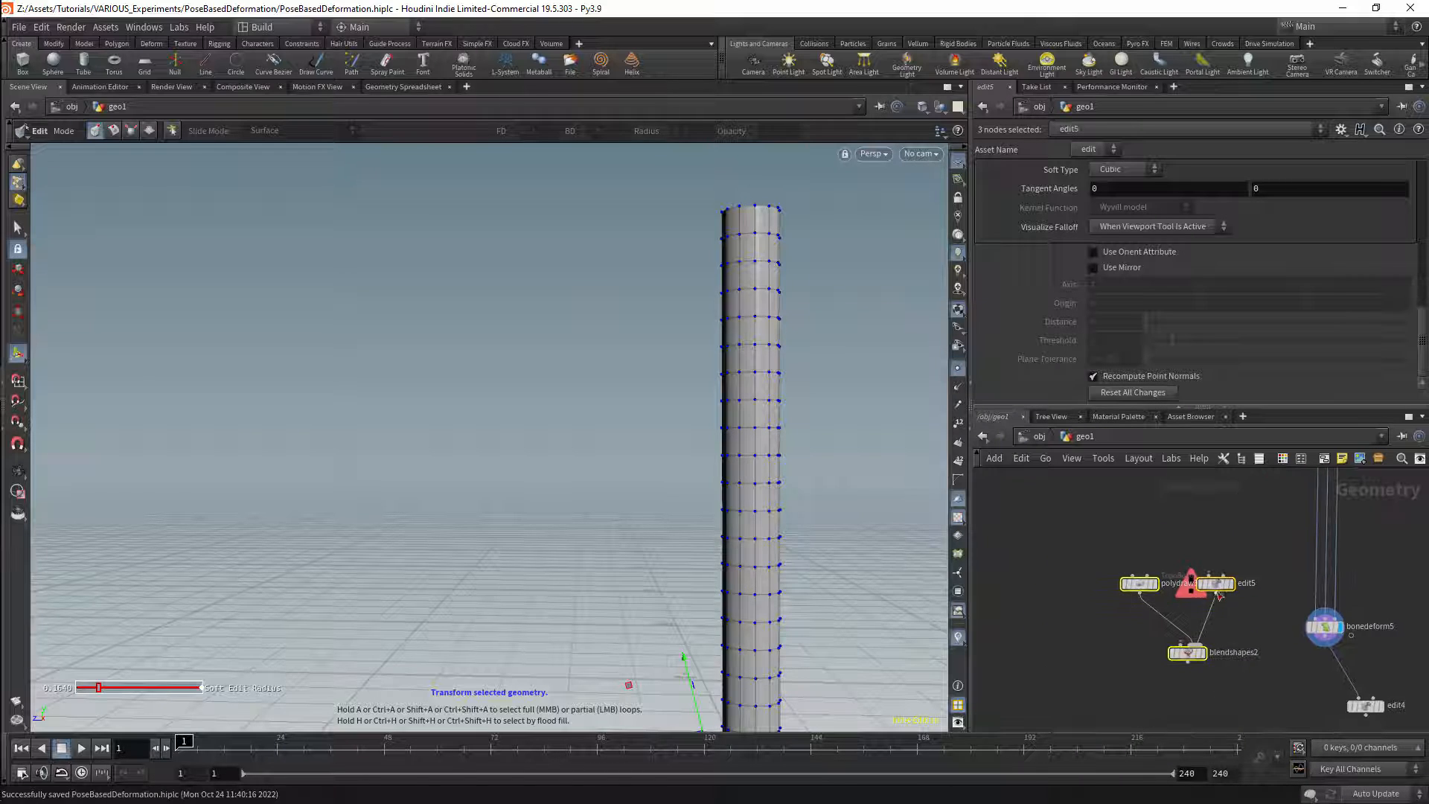
drag(1223, 586, 1286, 709)
Step: Position edit4 directly below bonedeform5 and select the polydraw3 and edit5 nodes
middle_drag(1301, 624, 1203, 517)
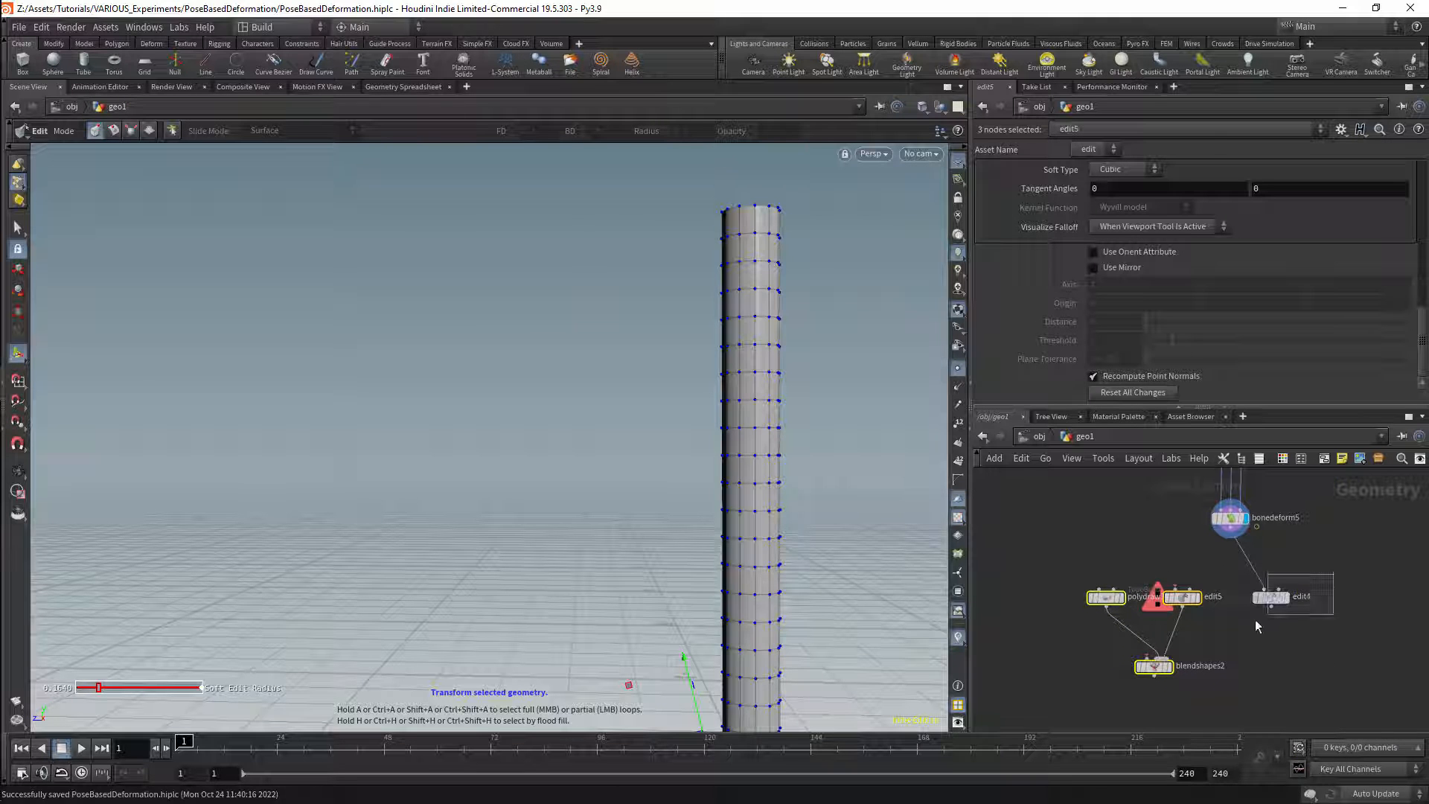
drag(1255, 621, 1231, 612)
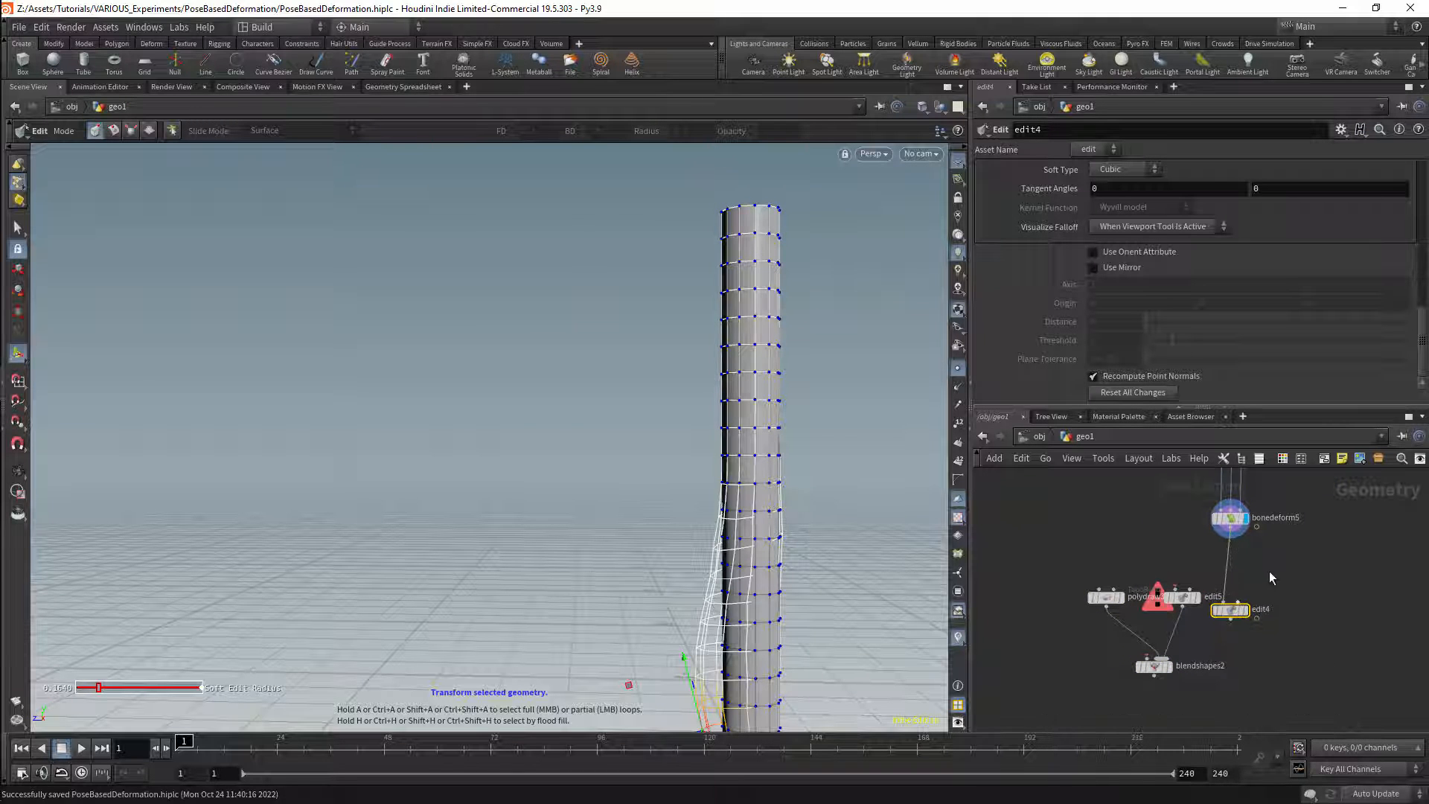
middle_drag(1269, 578, 1256, 591)
drag(1118, 584, 1172, 599)
drag(1183, 693, 1144, 652)
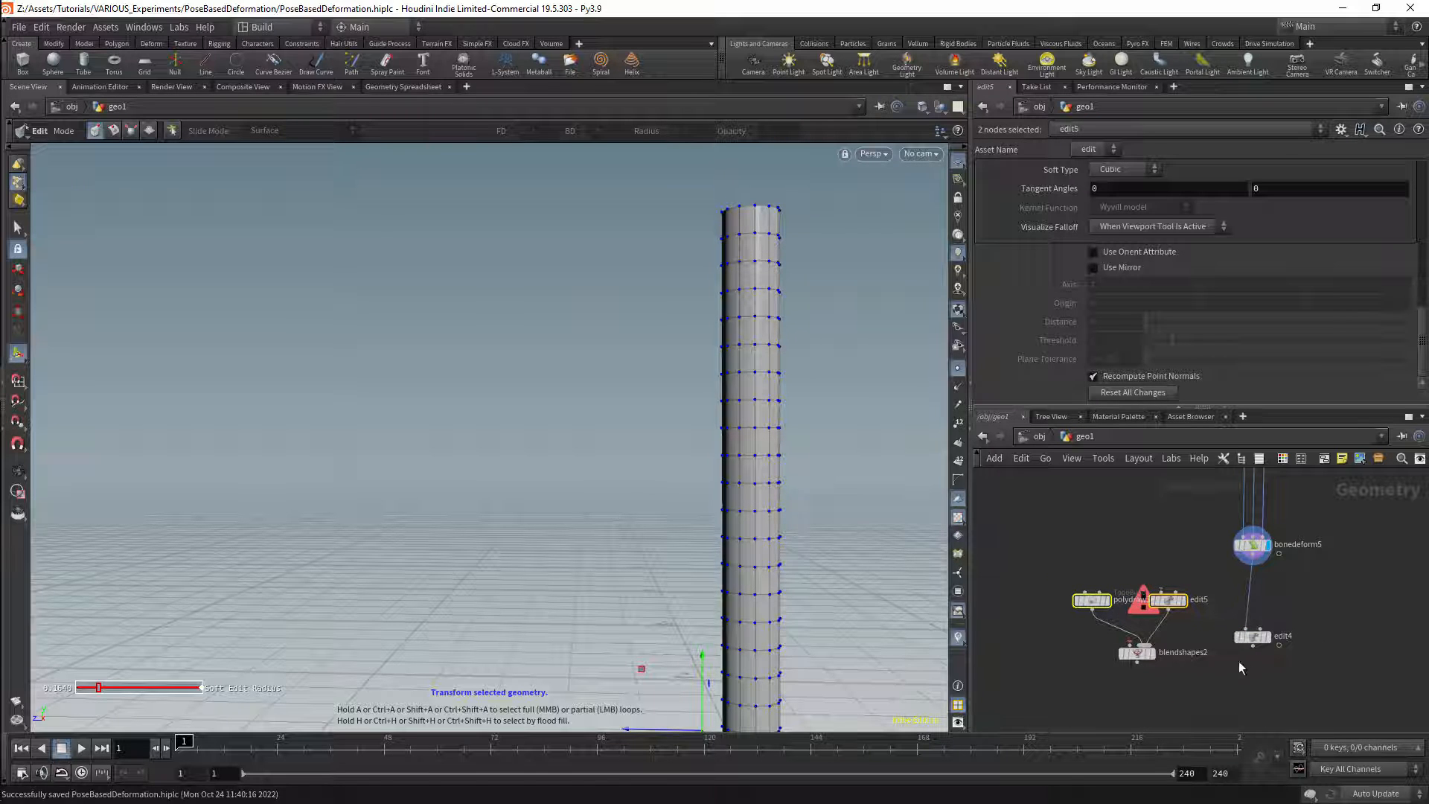
mouse_move(1307, 633)
middle_down()
mouse_move(1267, 686)
mouse_move(1274, 706)
middle_up()
scroll(1270, 597, down, 3)
mouse_move(1273, 591)
middle_down()
mouse_move(1262, 631)
mouse_move(1240, 586)
mouse_move(1260, 632)
middle_up()
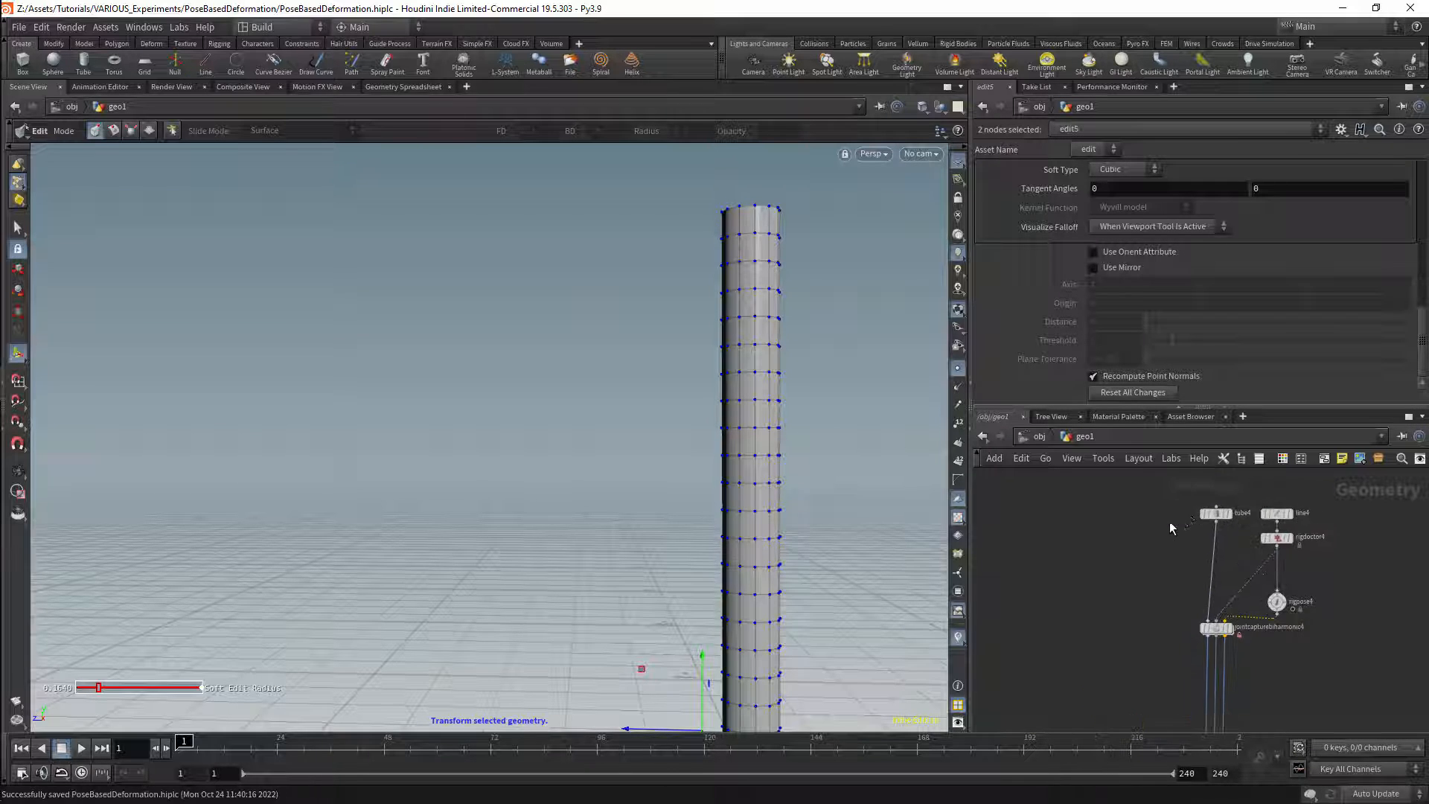
Step: Move jointcapturebiharmonic4 further down the network to make room beneath tube4
scroll(1169, 525, up, 2)
click(1213, 558)
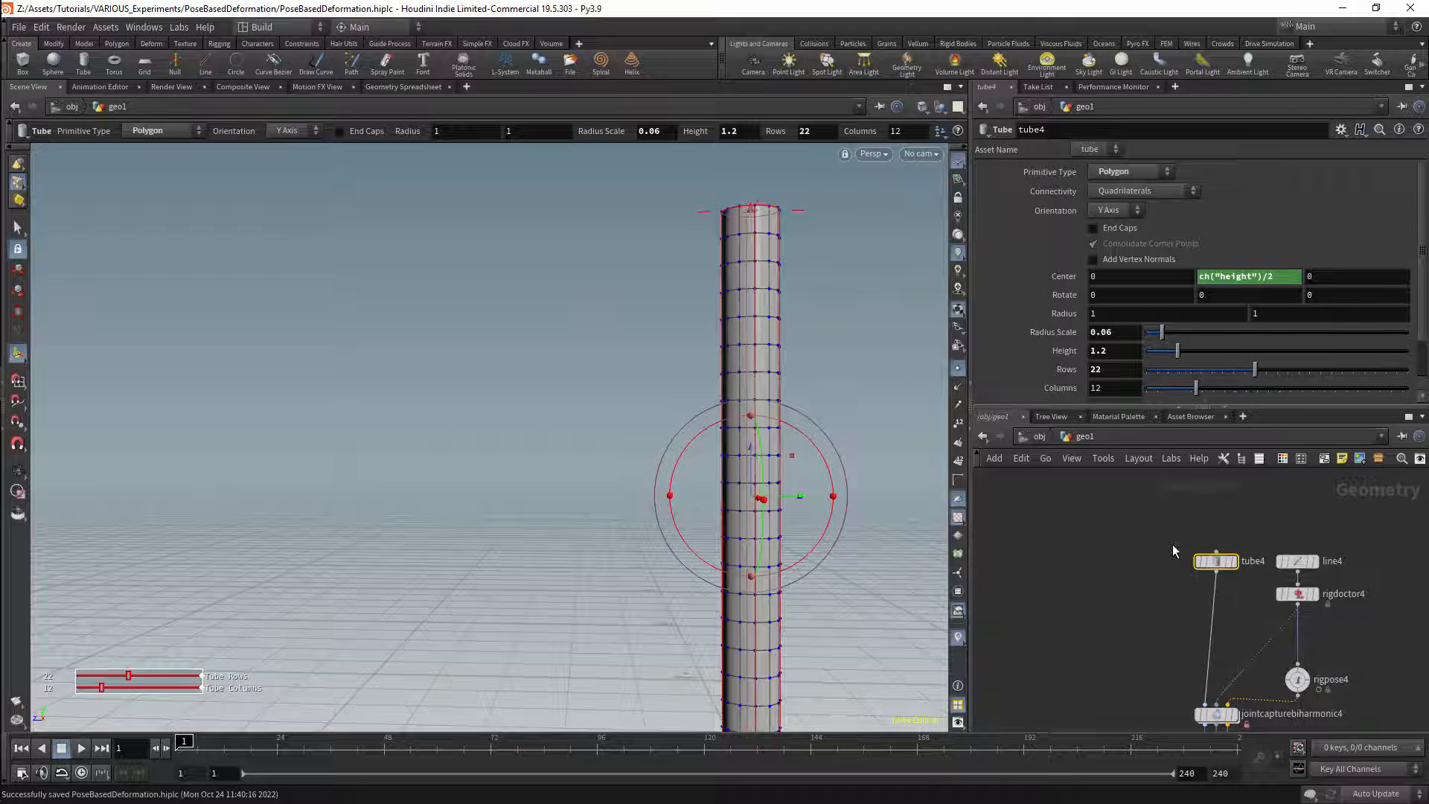
middle_drag(1263, 649, 1252, 564)
drag(1127, 586, 1225, 649)
drag(1219, 637, 1216, 711)
middle_drag(1162, 601, 1159, 668)
Step: Insert an Attribute Create node on the wire between tube4 and jointcapturebiharmonic4
key(Tab)
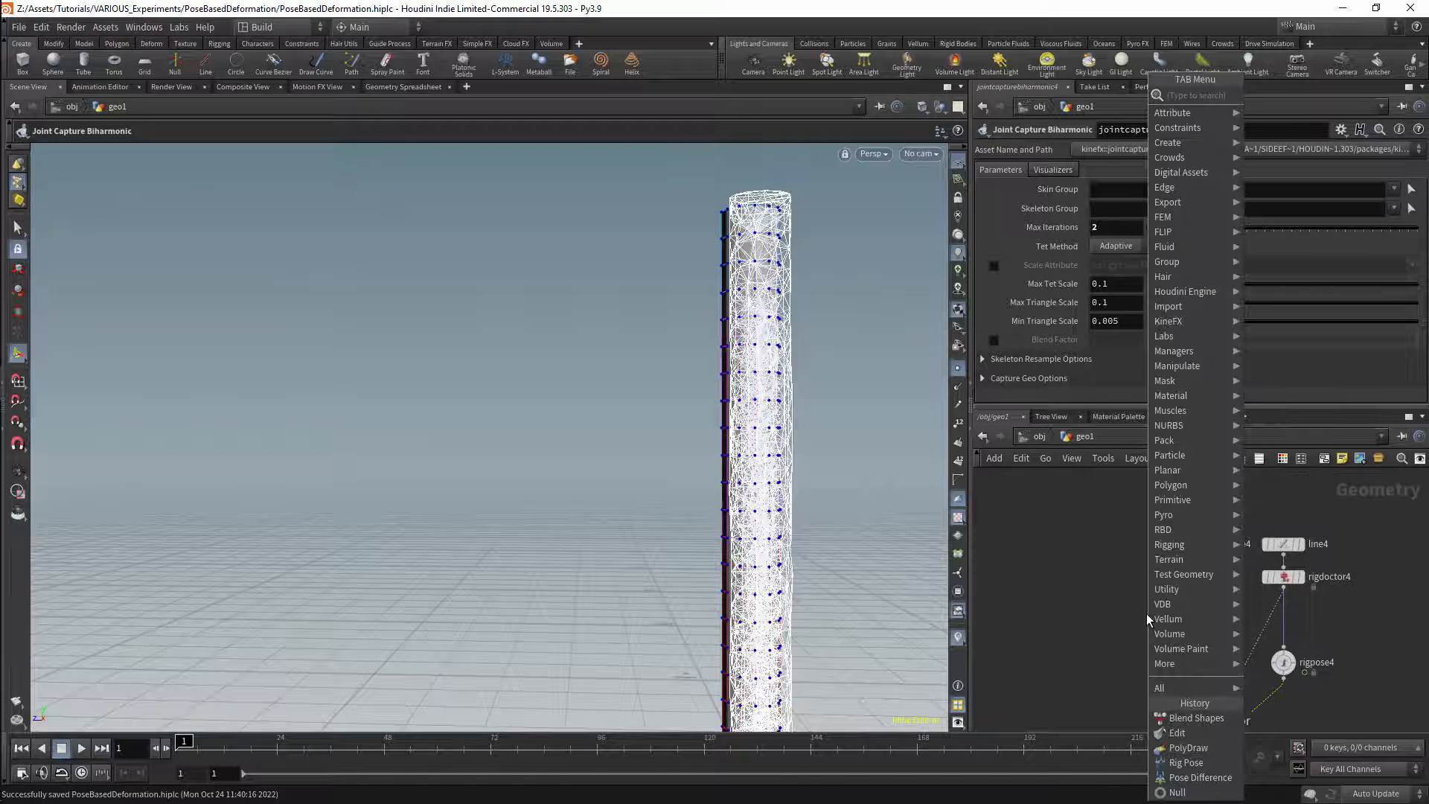
text(attr)
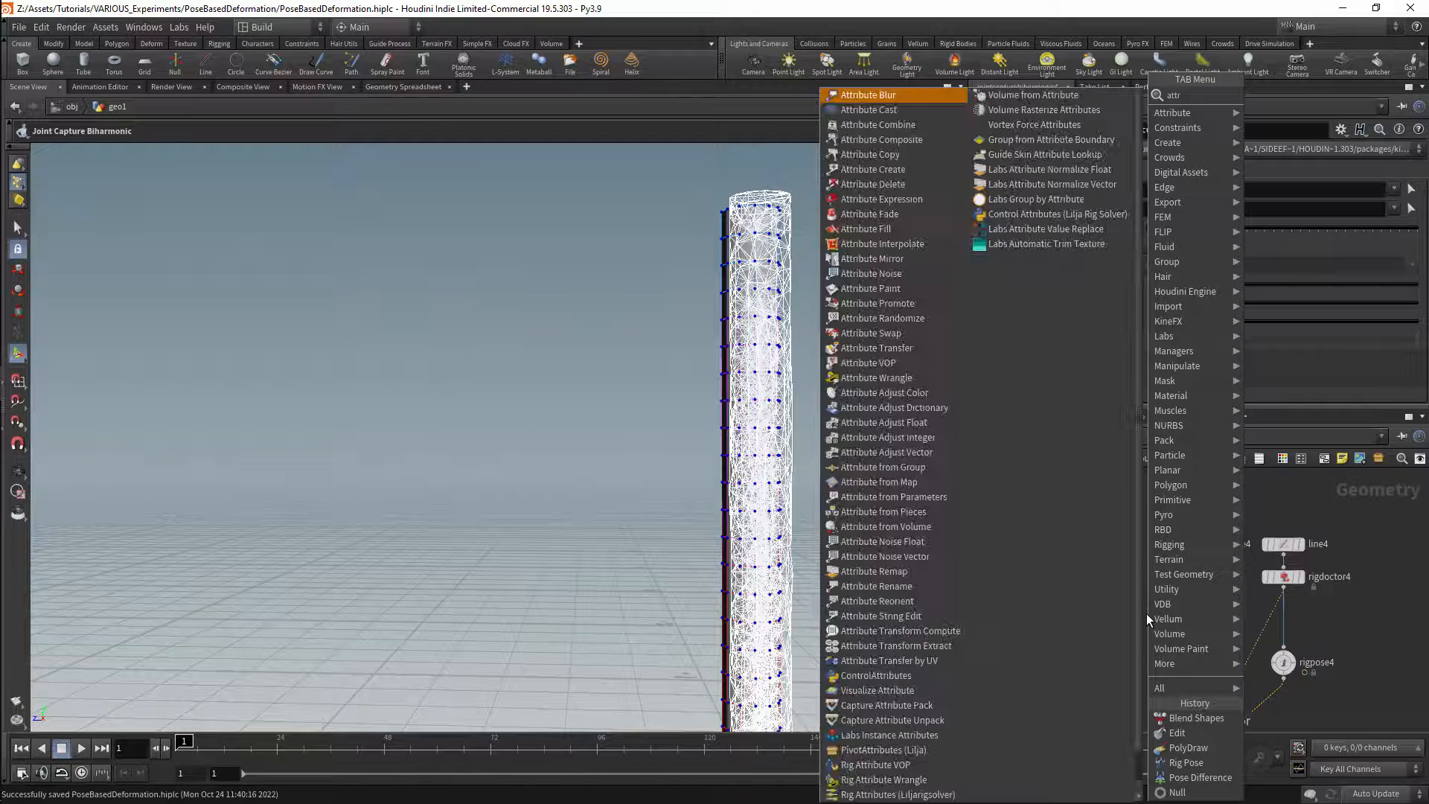
text(ibu)
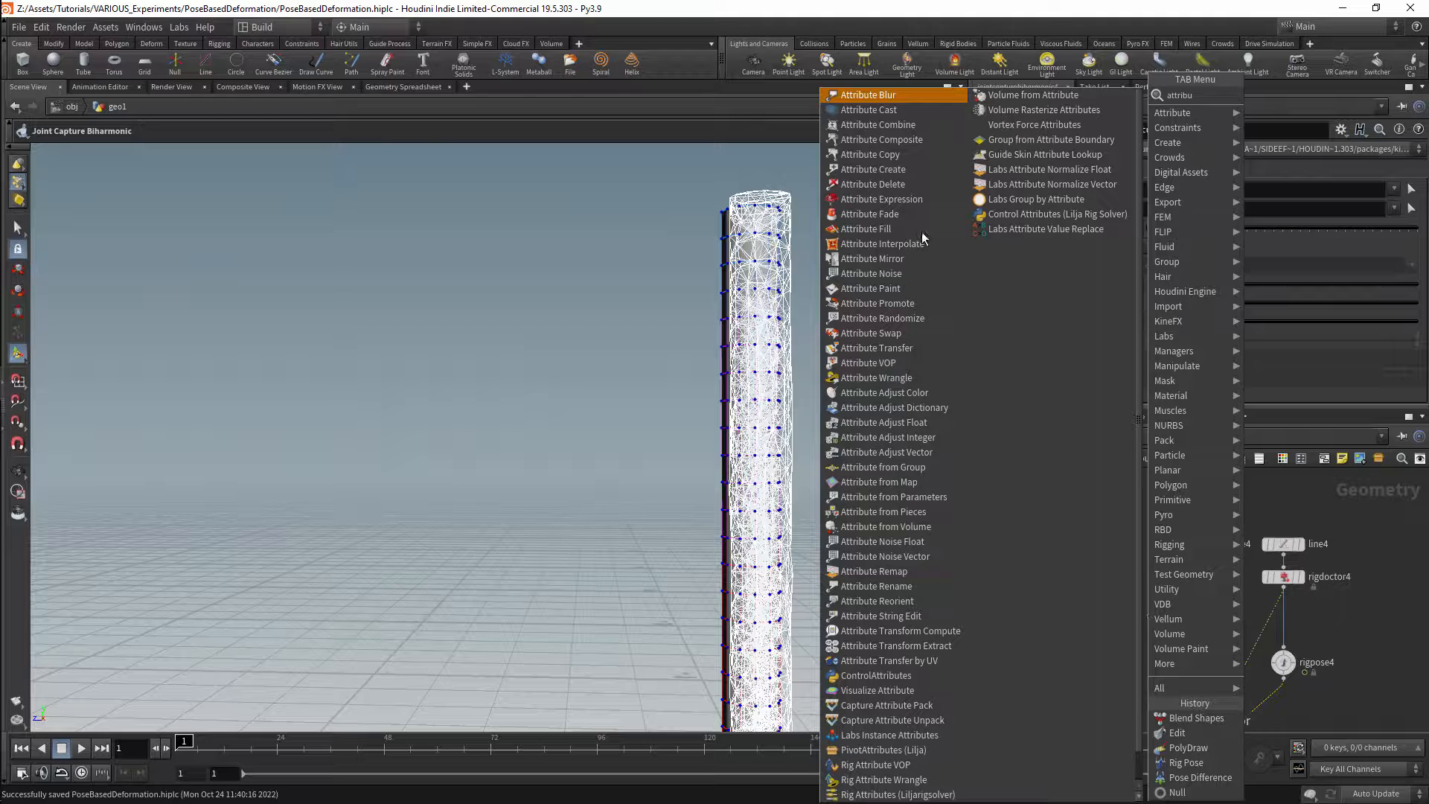
click(873, 169)
click(1138, 603)
drag(1159, 610, 1219, 601)
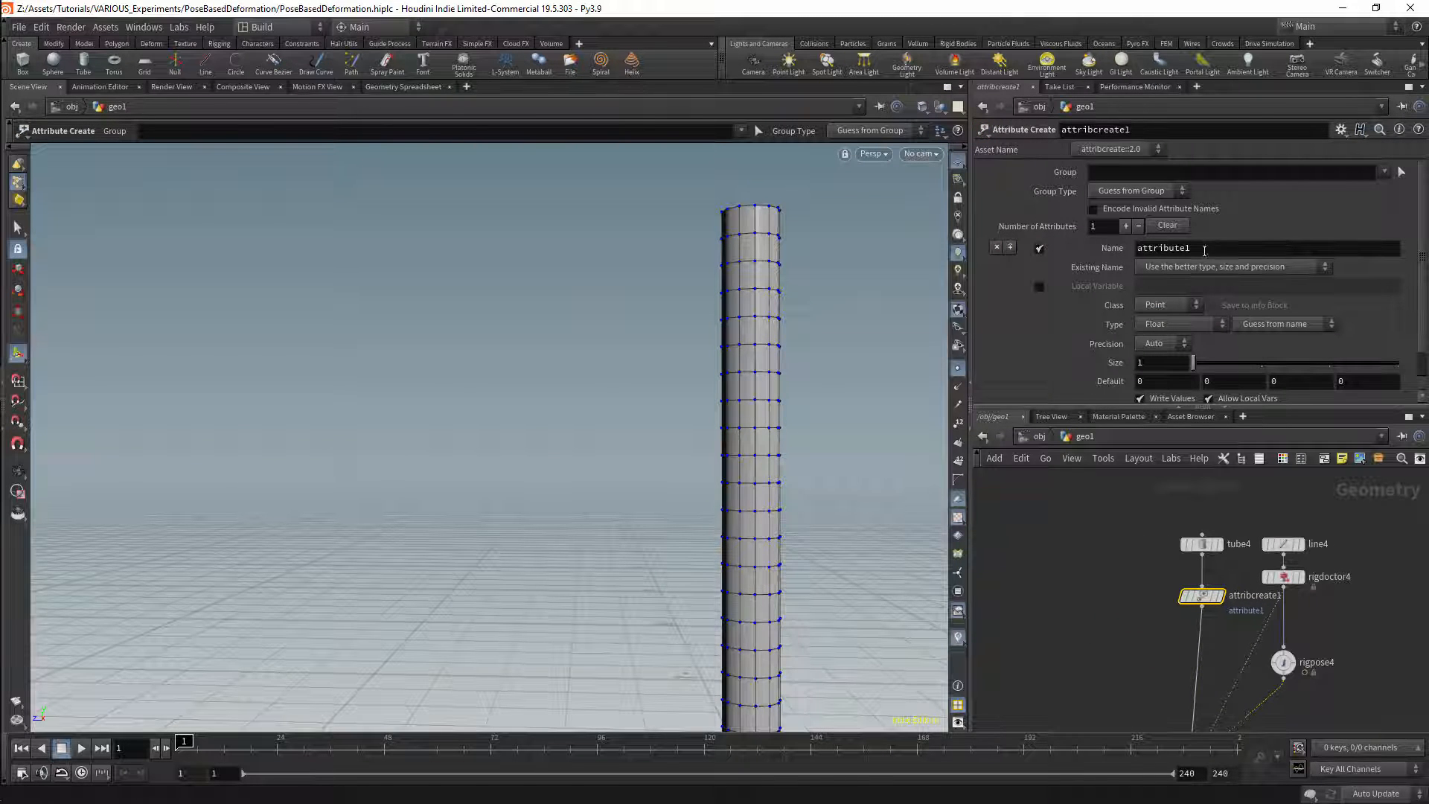
Step: Name the attribute made by attribcreate1 PoseTransform
drag(1204, 249, 1130, 350)
text(Po)
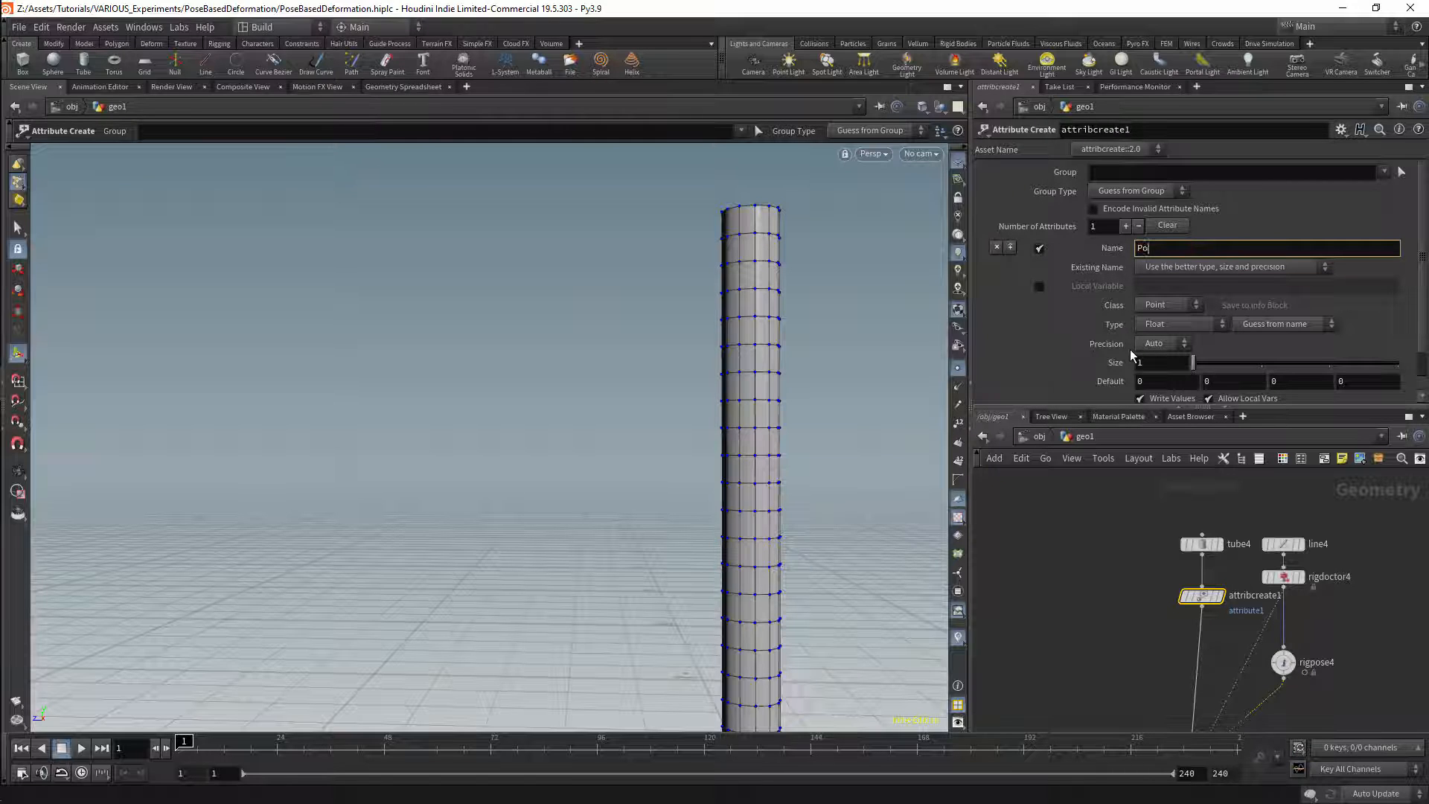
text(seTransform)
key(Return)
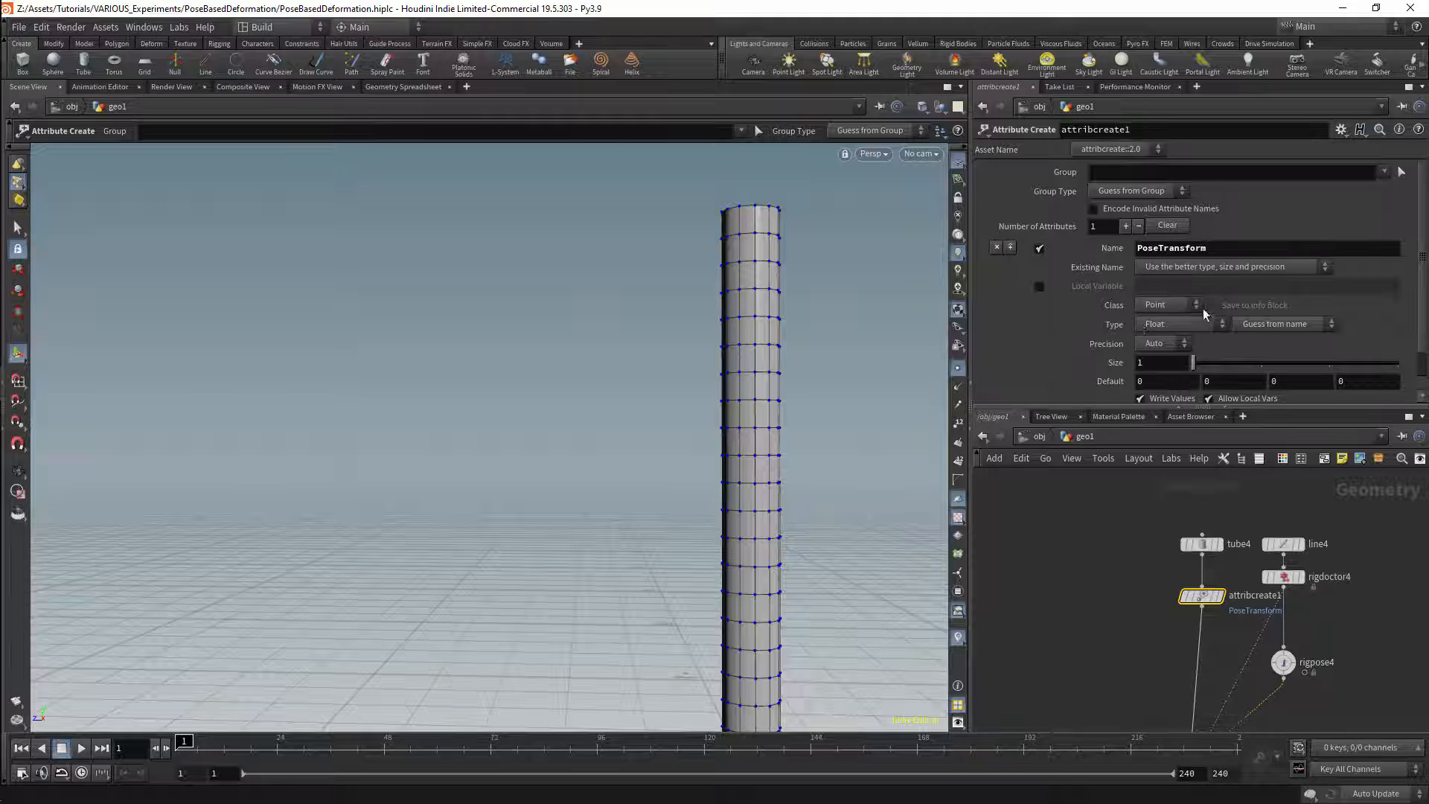
Step: Make PoseTransform a Float attribute of size 16 with the Transform Matrix qualifier
scroll(1263, 302, down, 1)
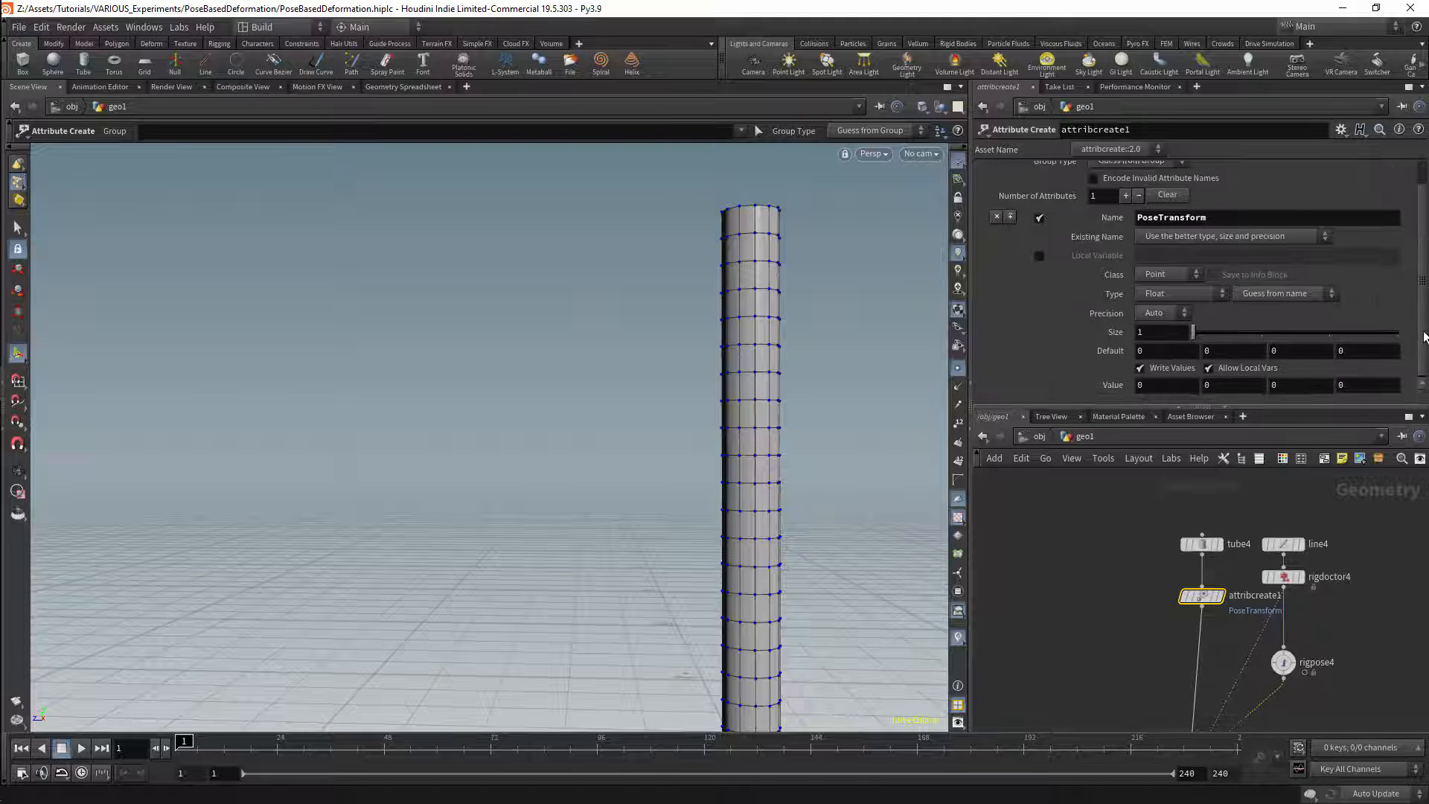
click(1170, 297)
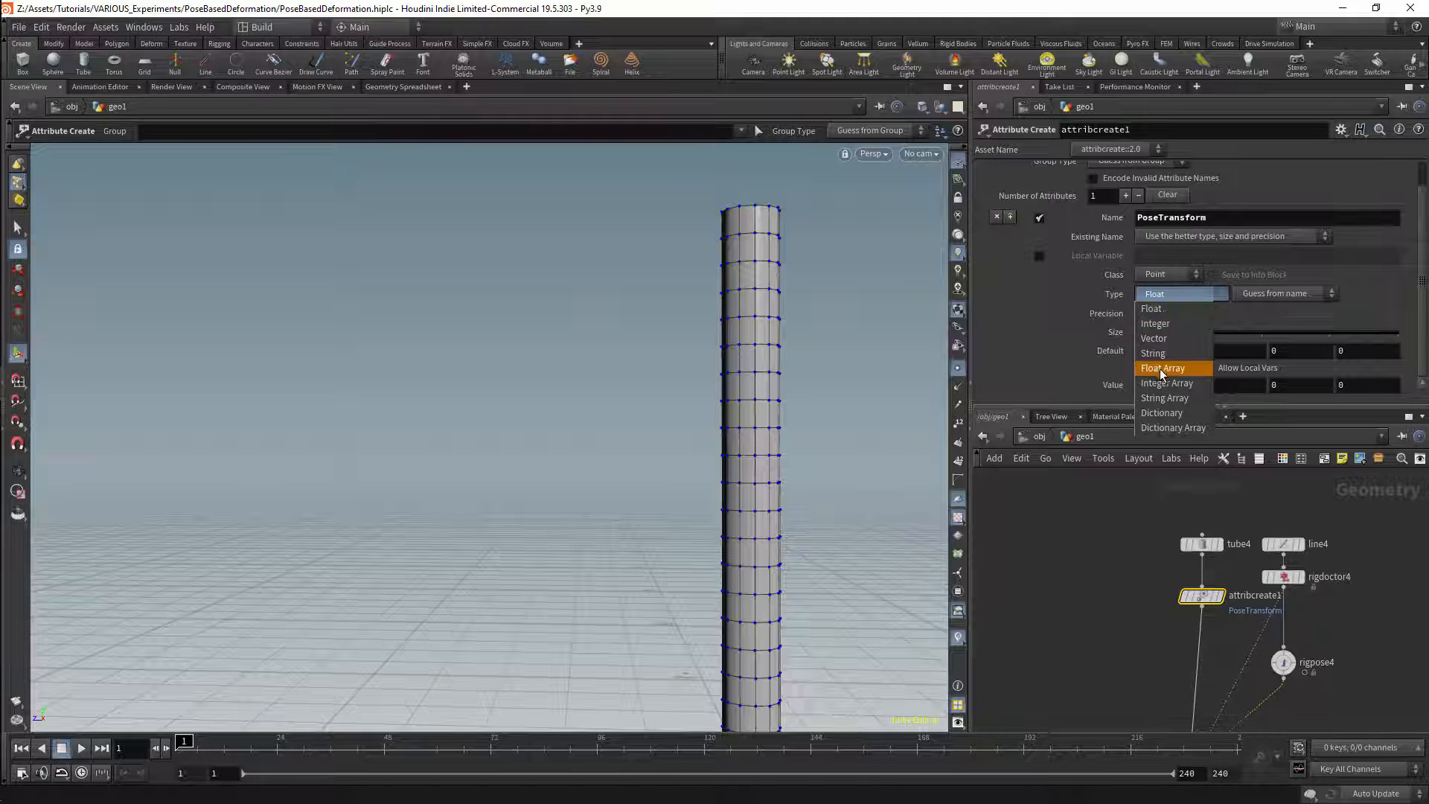
click(1164, 309)
drag(1193, 331, 1398, 333)
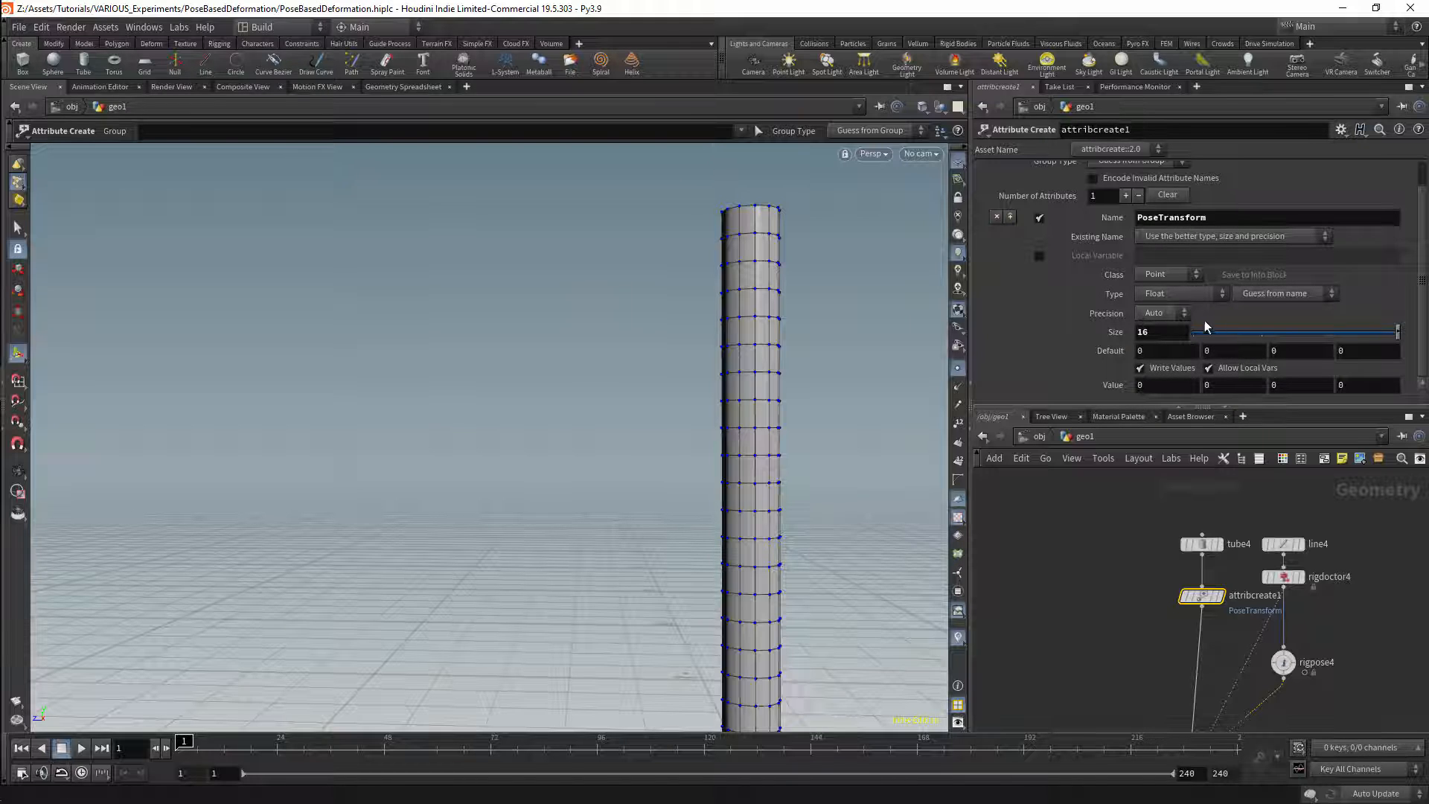
click(1283, 296)
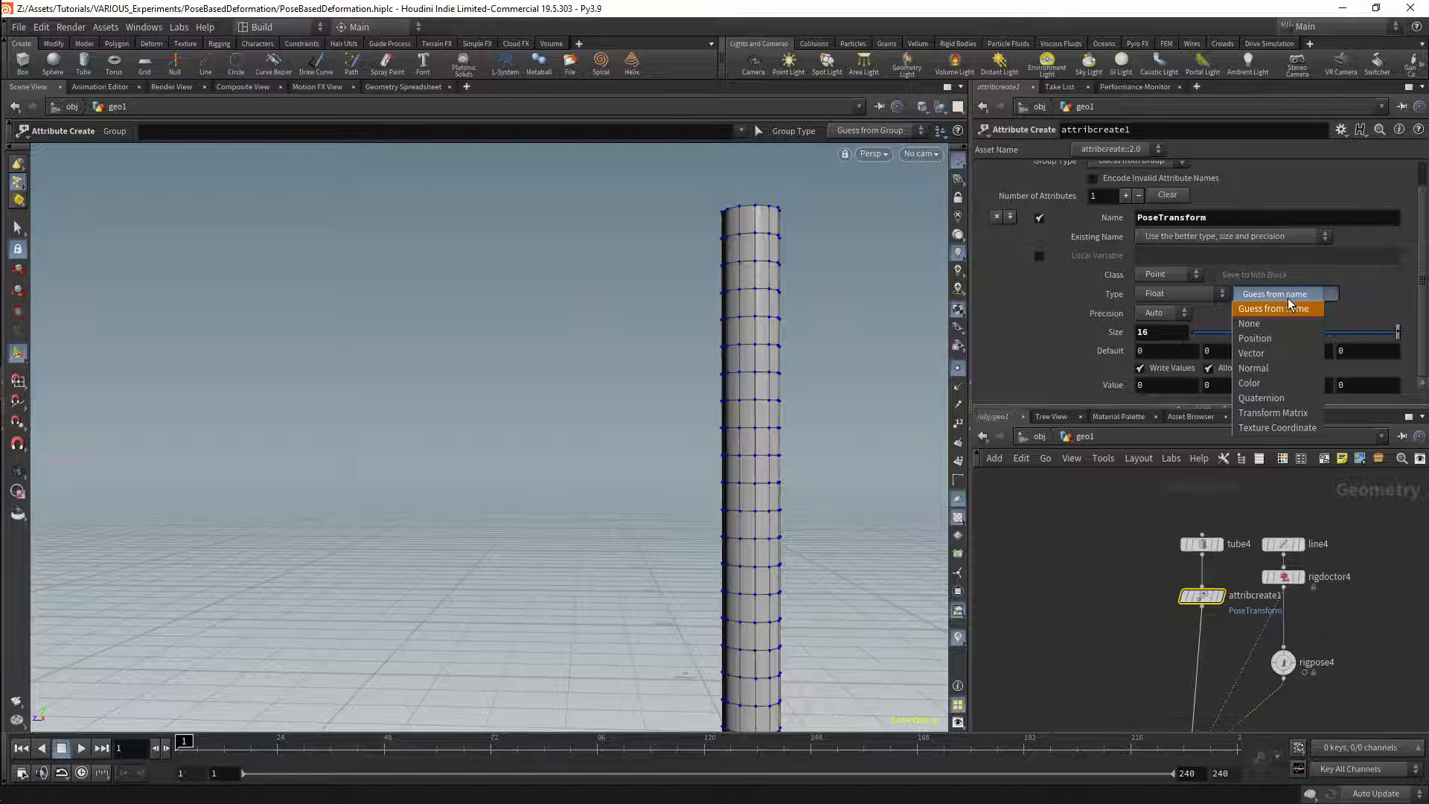
click(1283, 414)
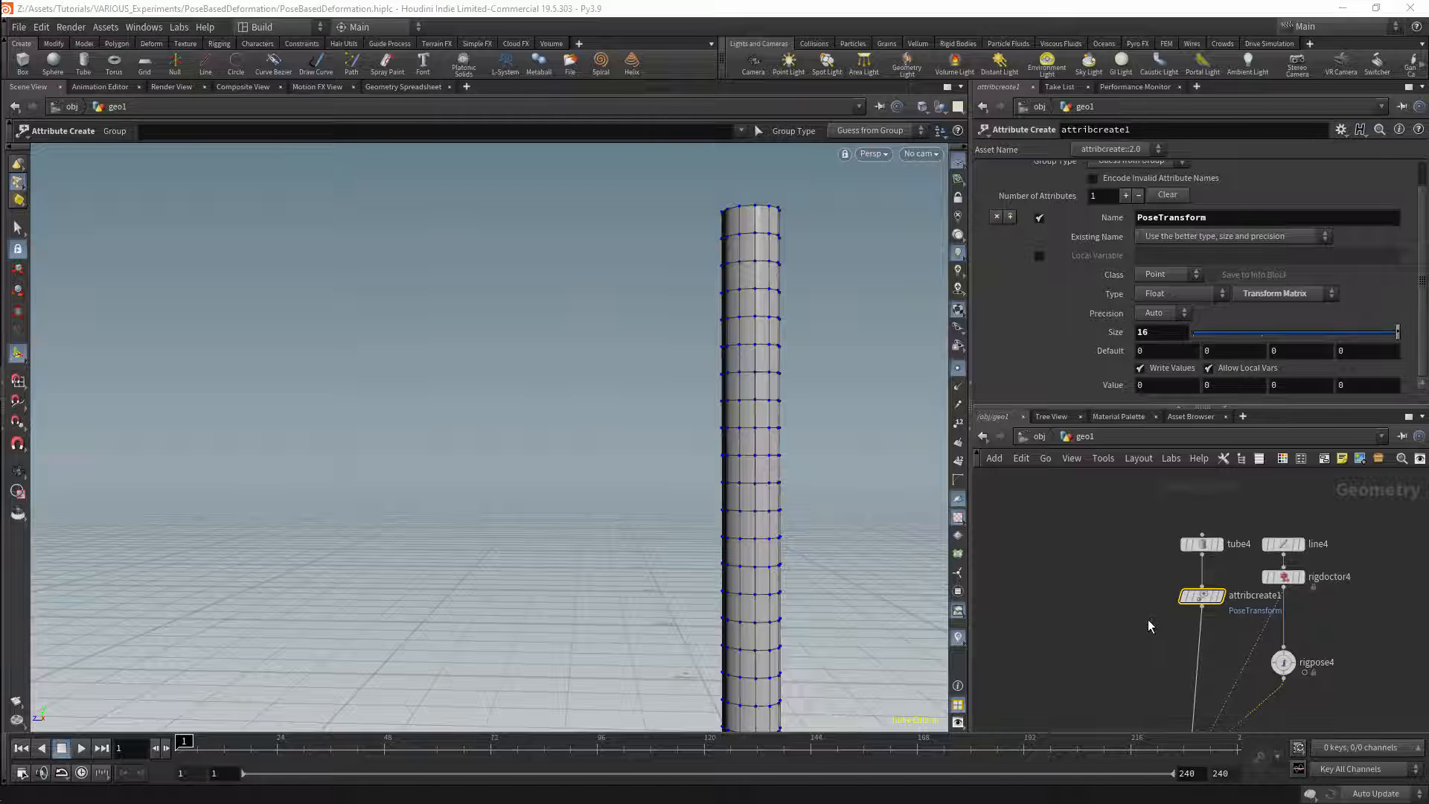
Step: Insert an Attribute Wrangle directly below attribcreate1, feeding jointcapturebiharmonic4, and open its VEXpression for editing
key(Tab)
text(atw)
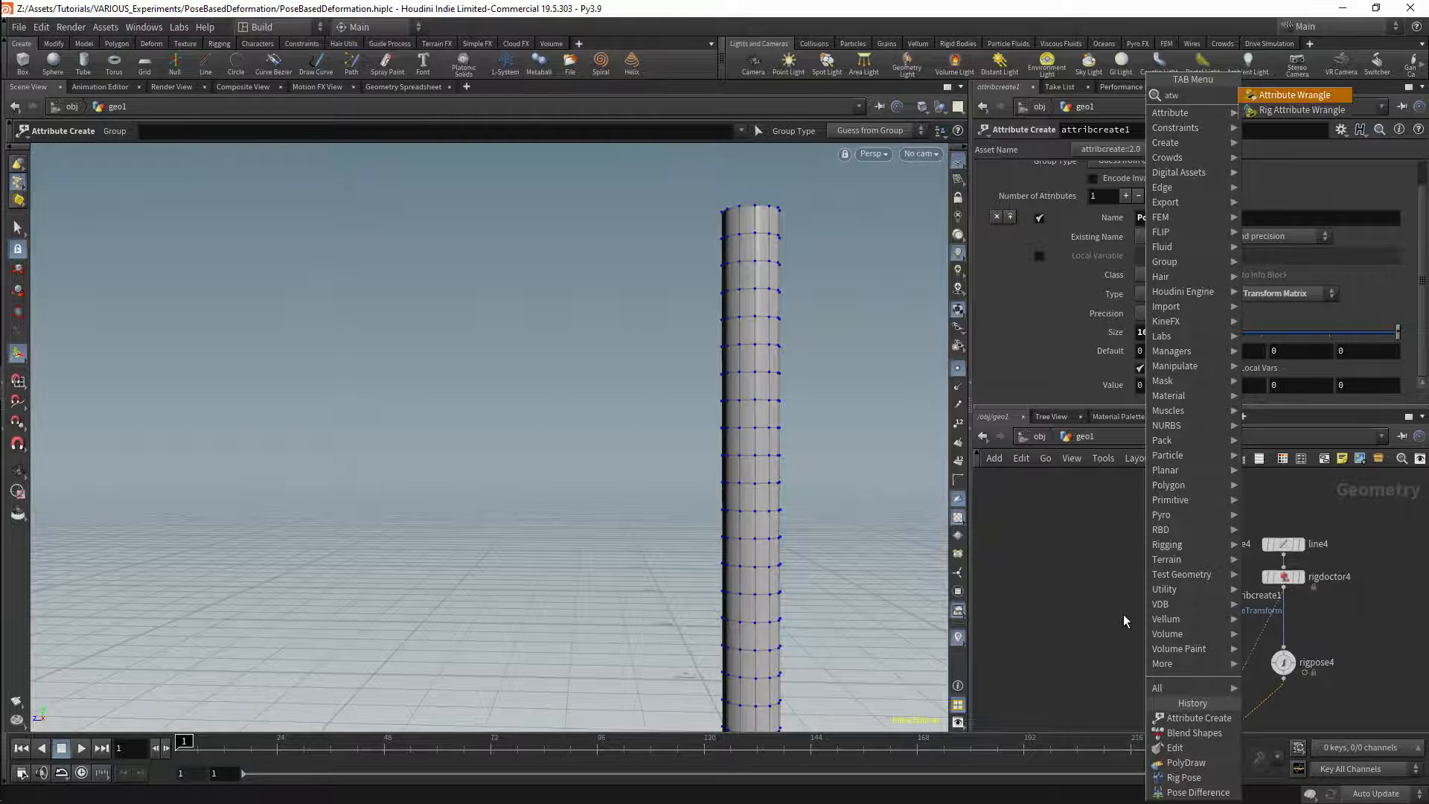
key(Return)
click(1203, 644)
click(1108, 305)
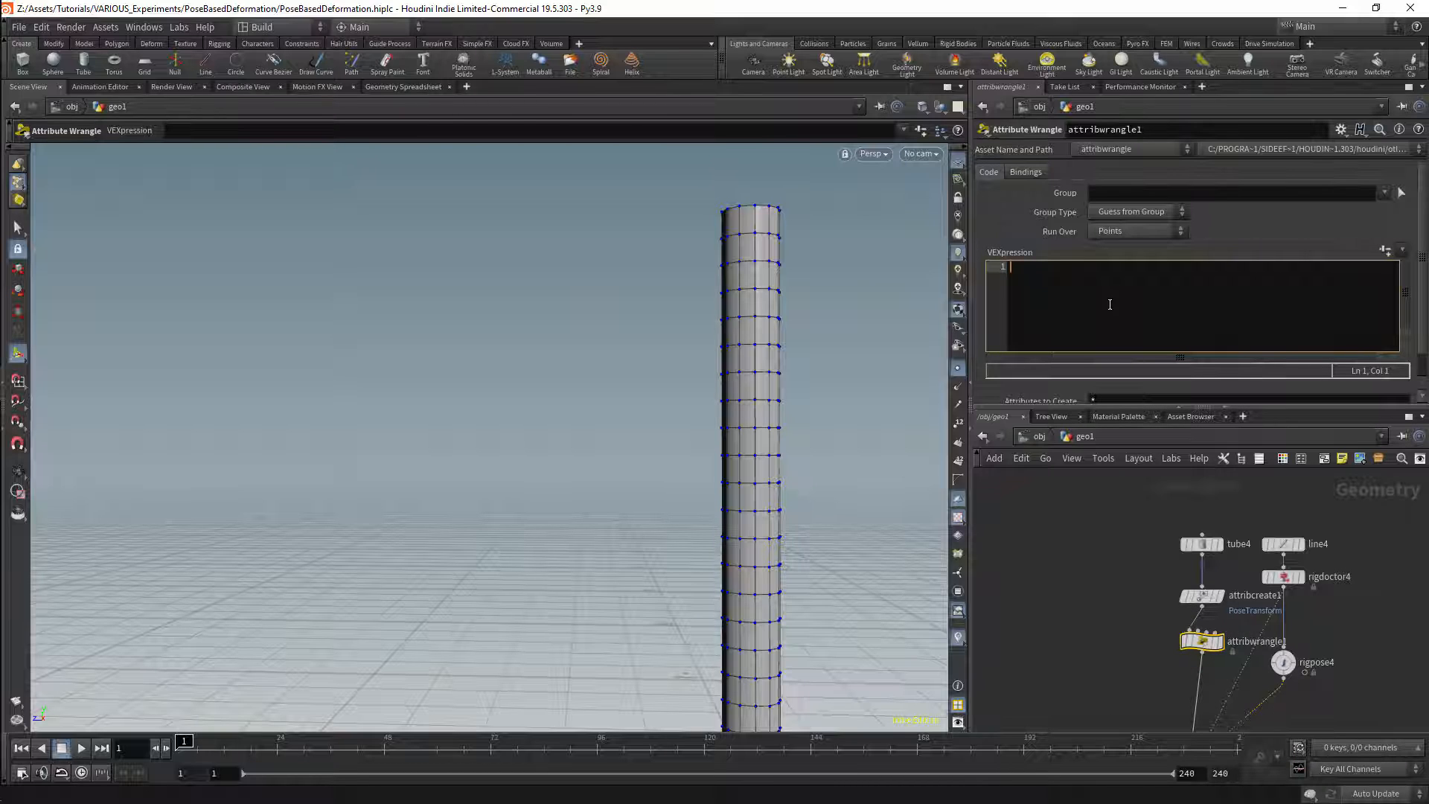
Step: Enter the VEX line 4@PoseTransform = ident(); in attribwrangle1
text(@)
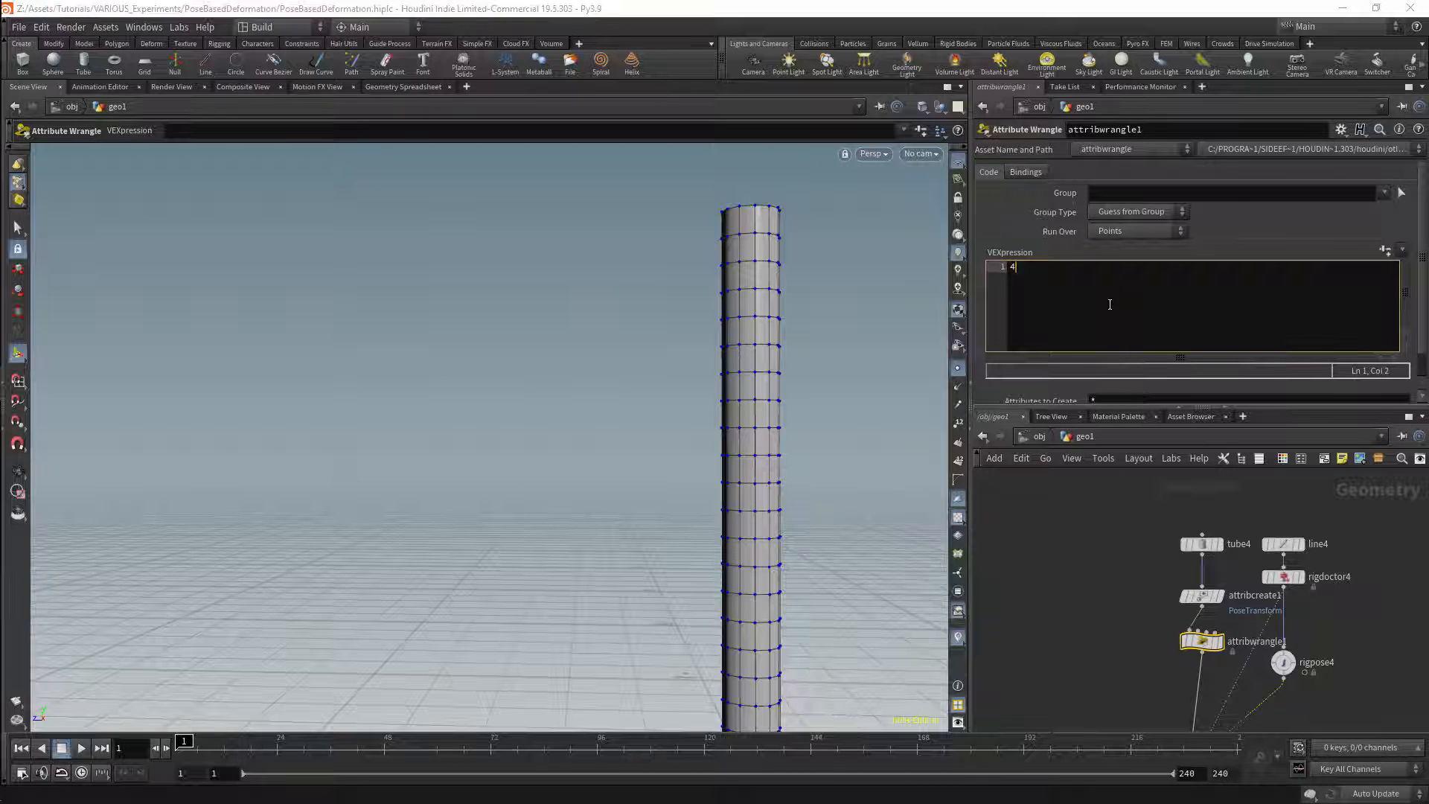
text(@PoseTransform)
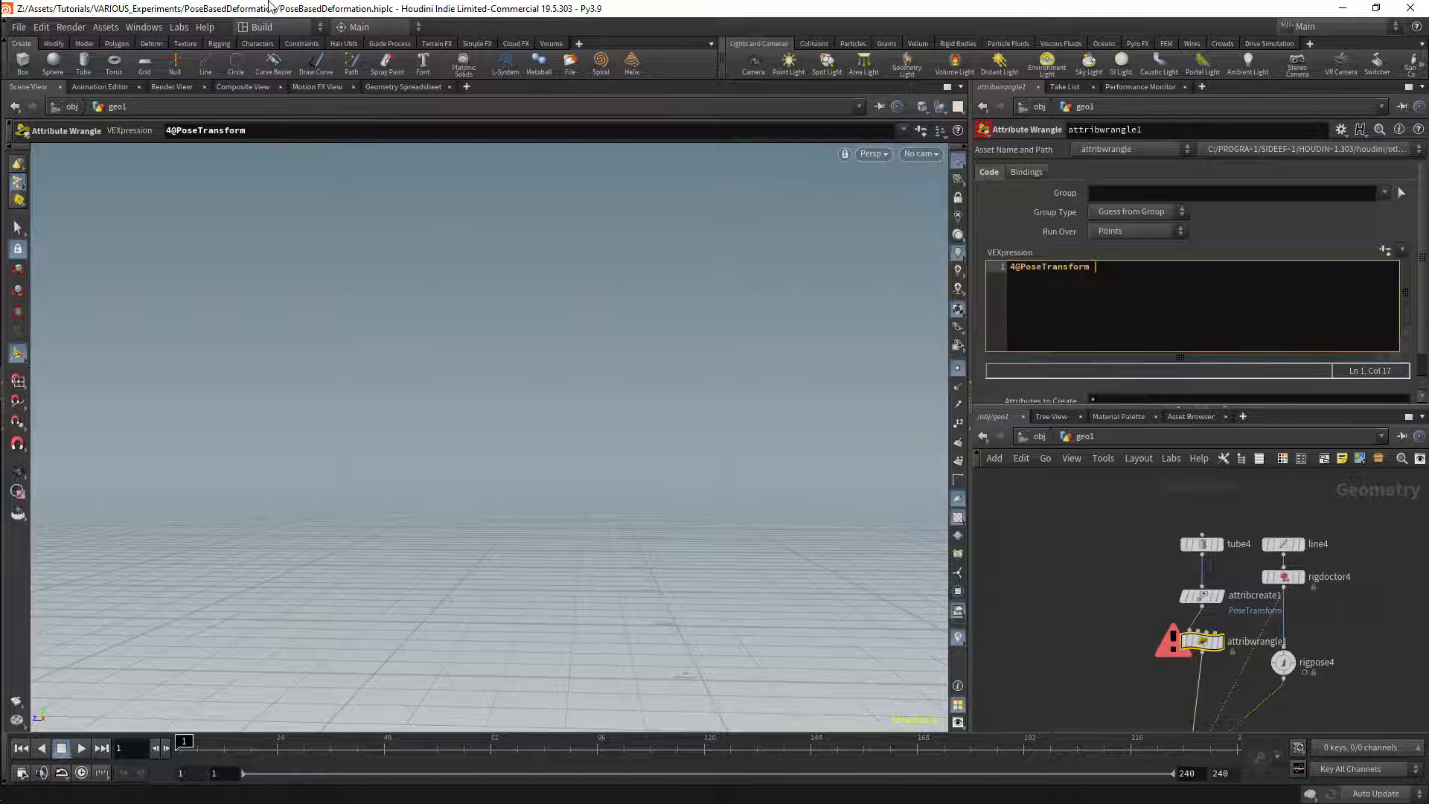
text(= ident()
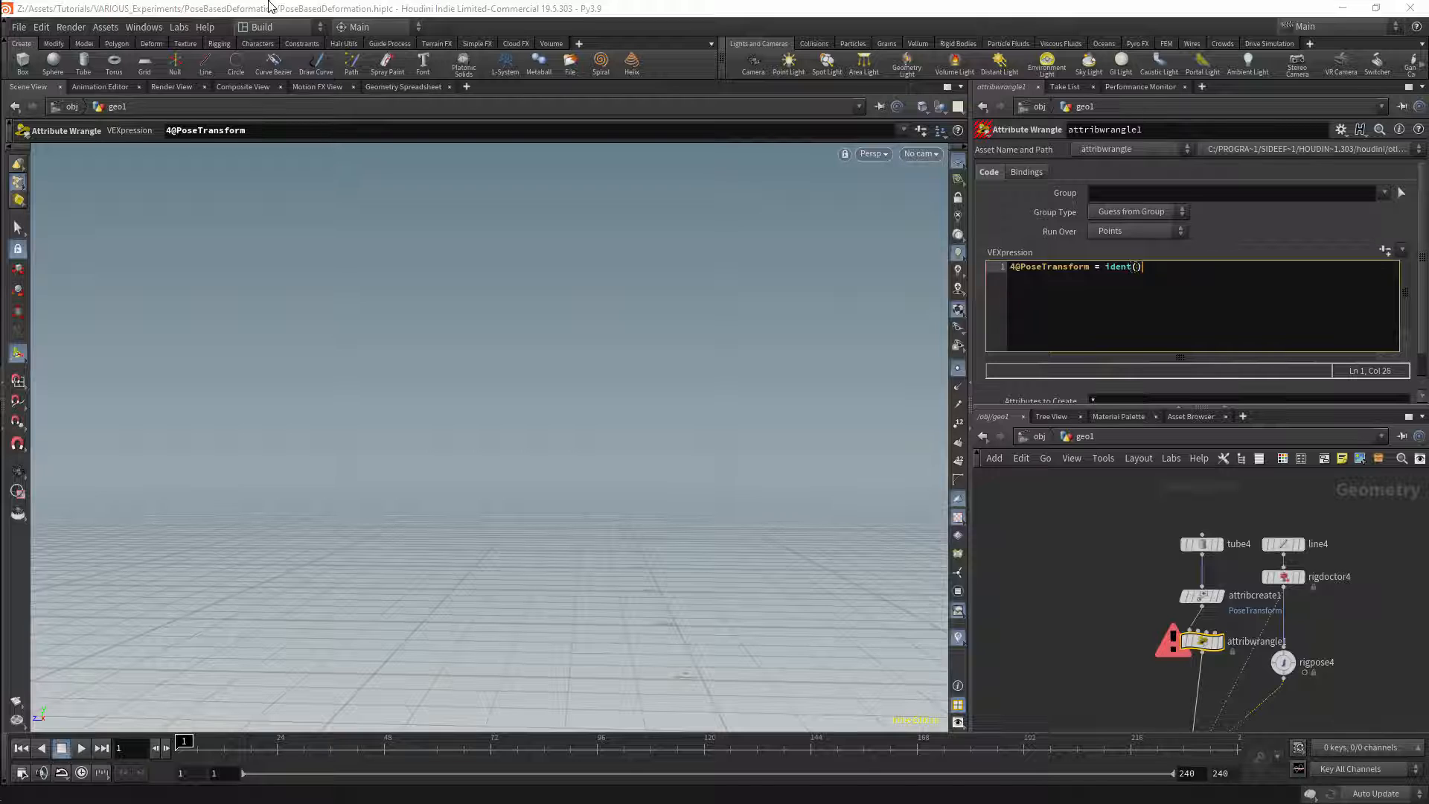
text();)
key(Return)
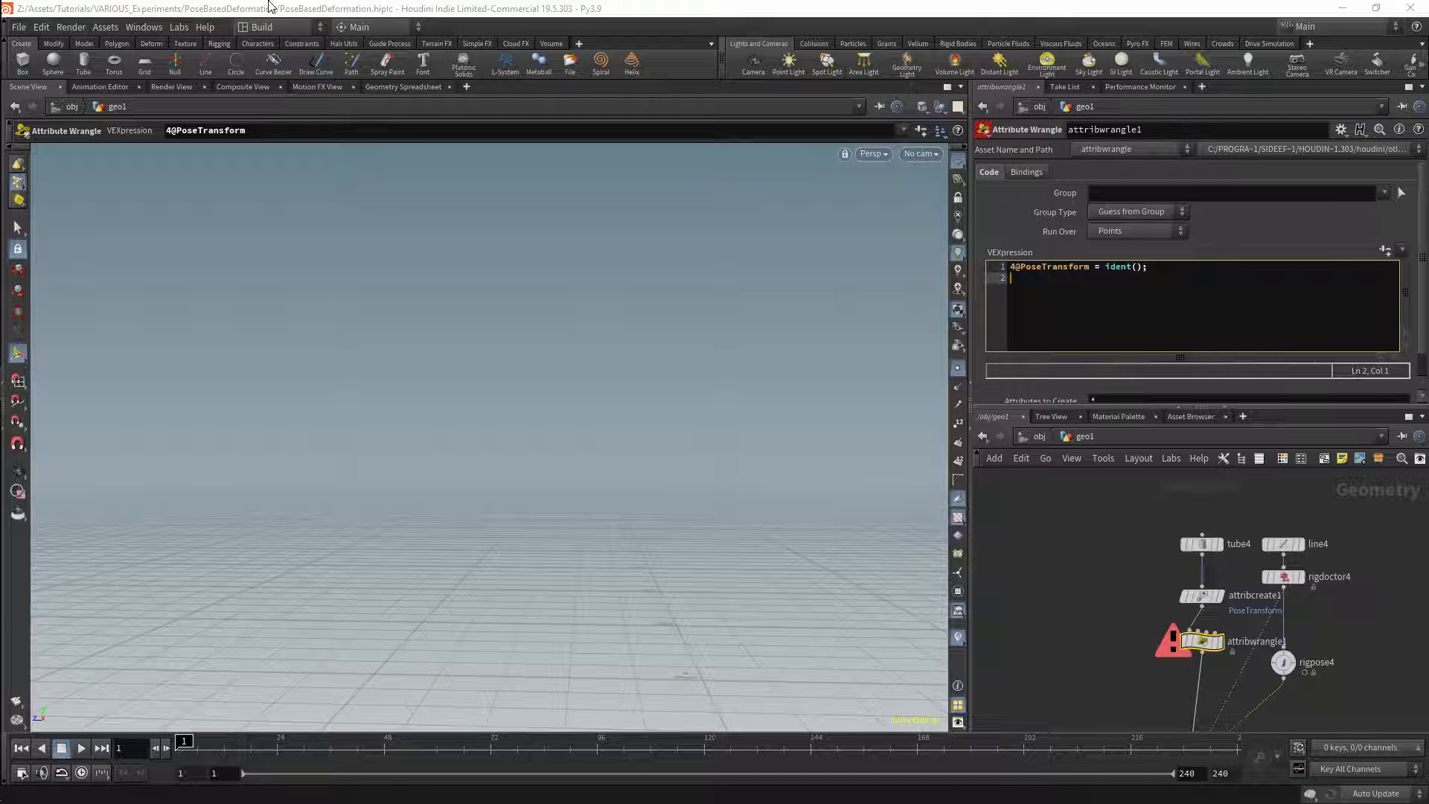
Step: Display attribwrangle1 and examine the full PoseTransform matrix values in the geometry spreadsheet
click(1219, 641)
click(395, 87)
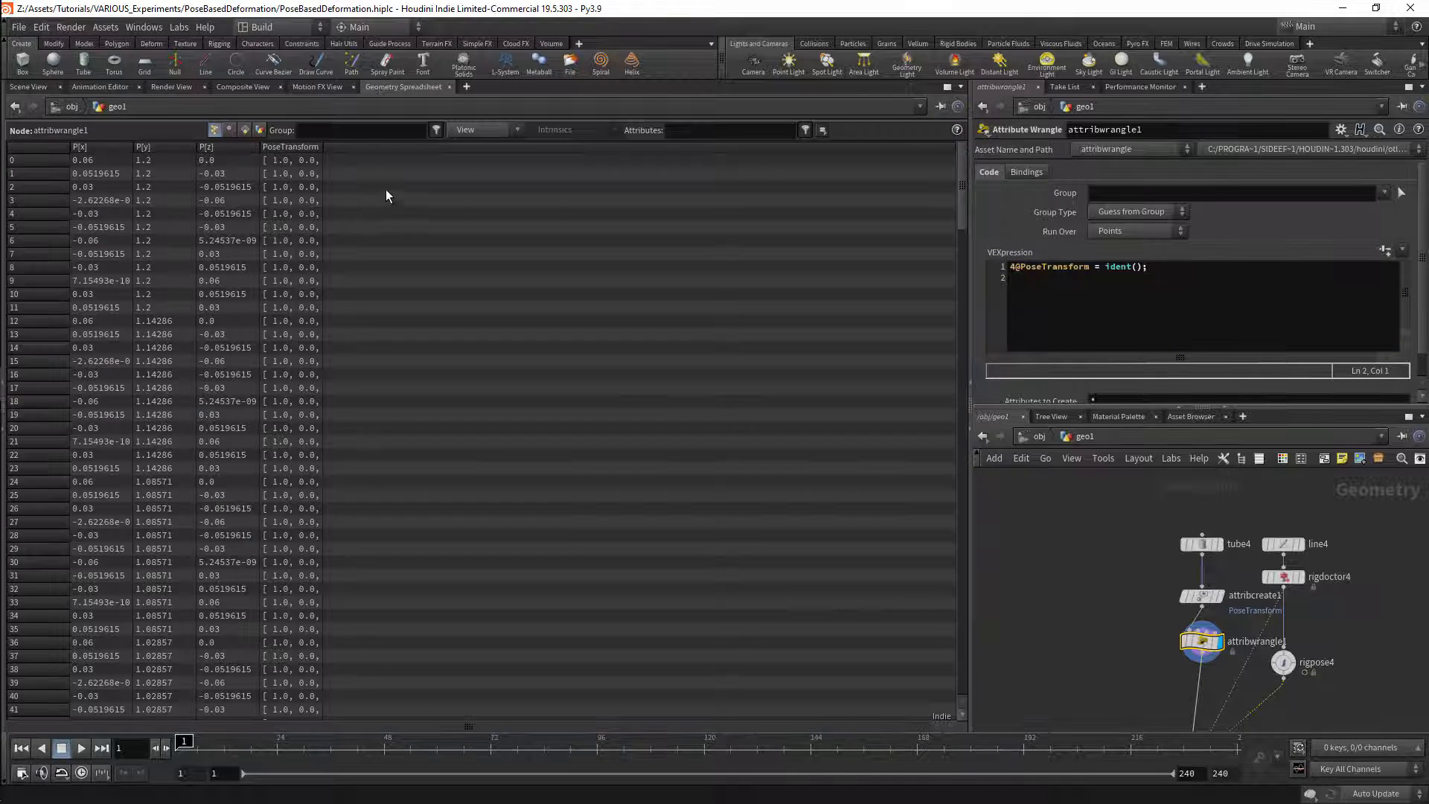
drag(365, 148, 813, 148)
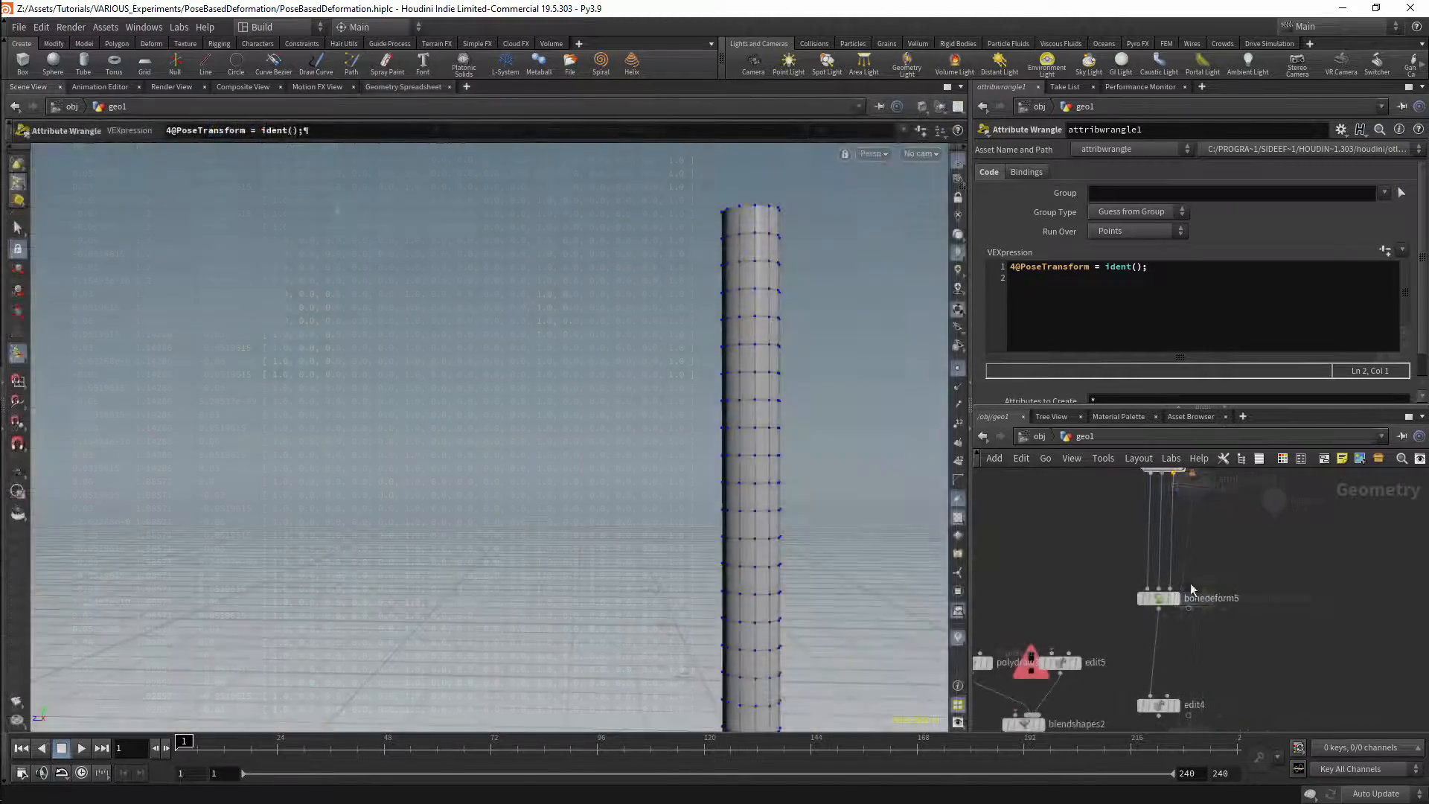
Step: Set bonedeform5's Other Attributes to PoseTransform
click(1158, 598)
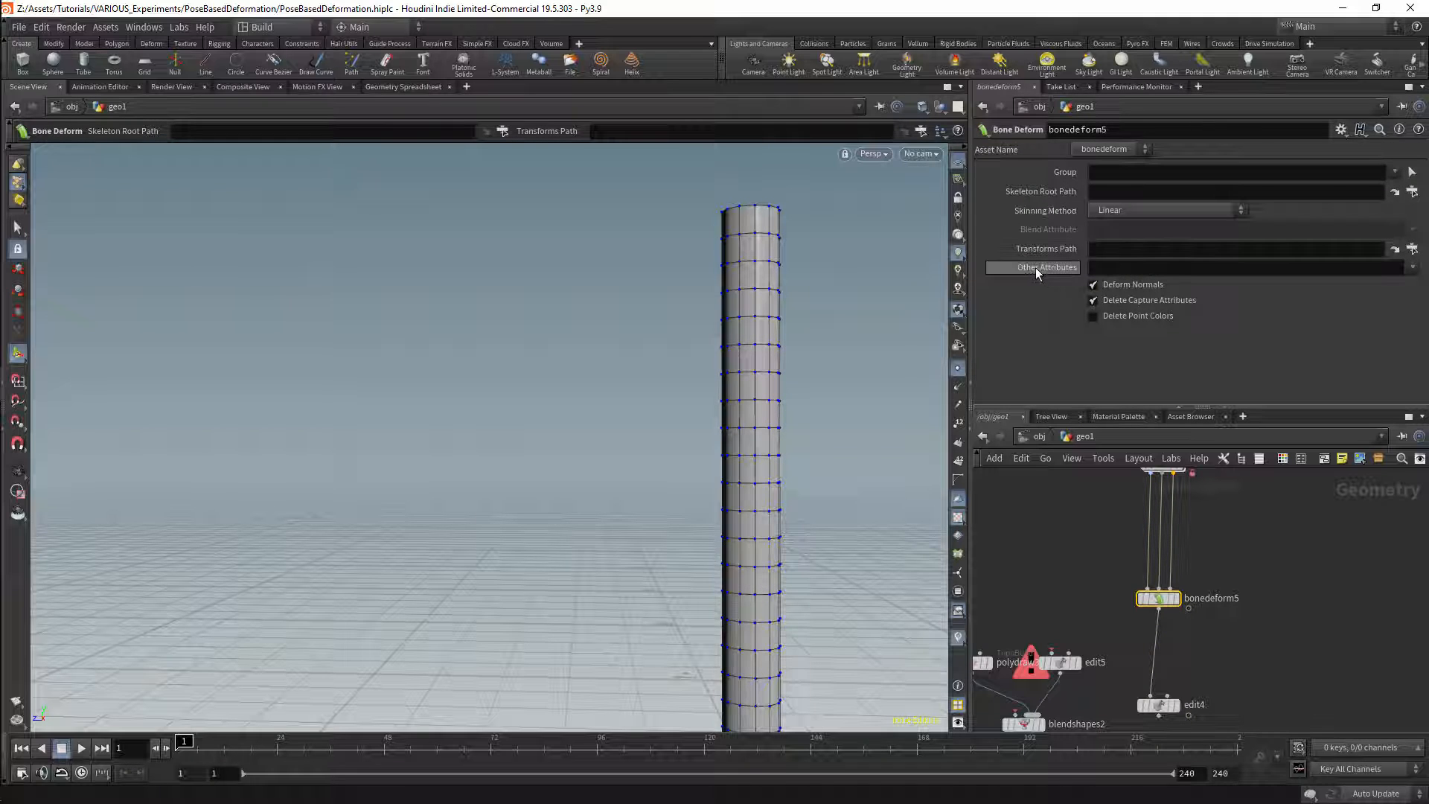
click(1411, 266)
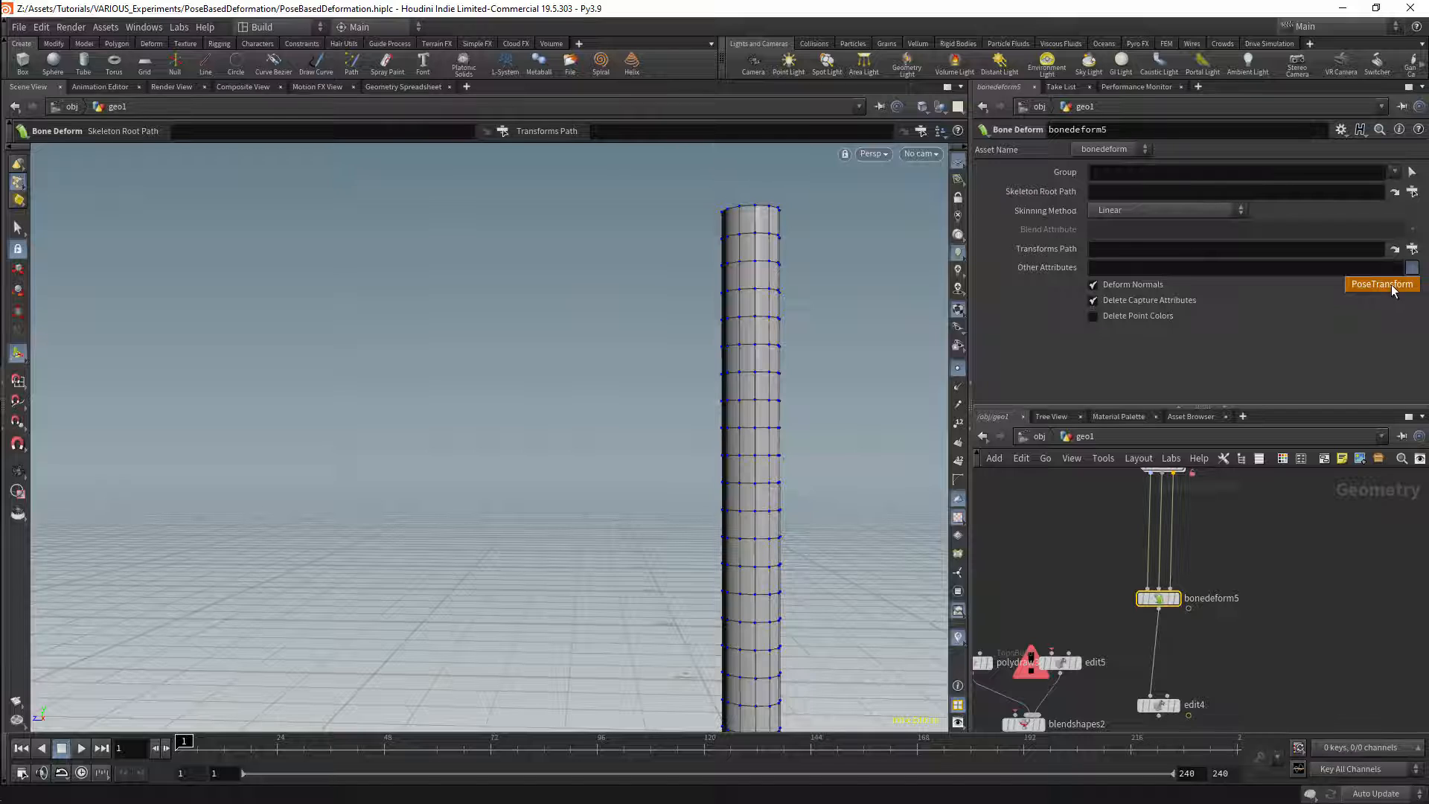
click(1391, 285)
Step: Review attribcreate1's attribute type settings and the Other Attributes entry on bonedeform5
middle_drag(1318, 537, 1336, 765)
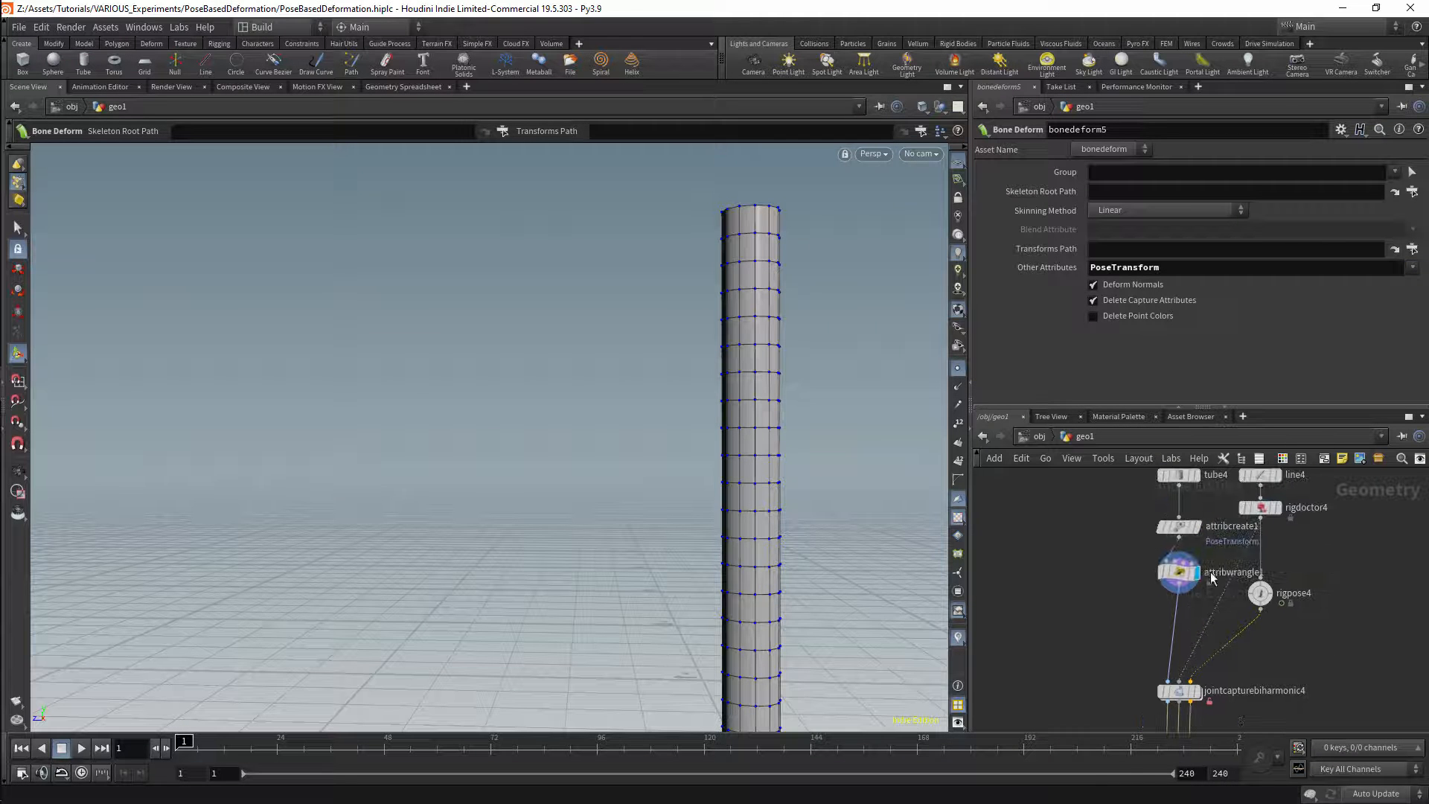
click(1178, 524)
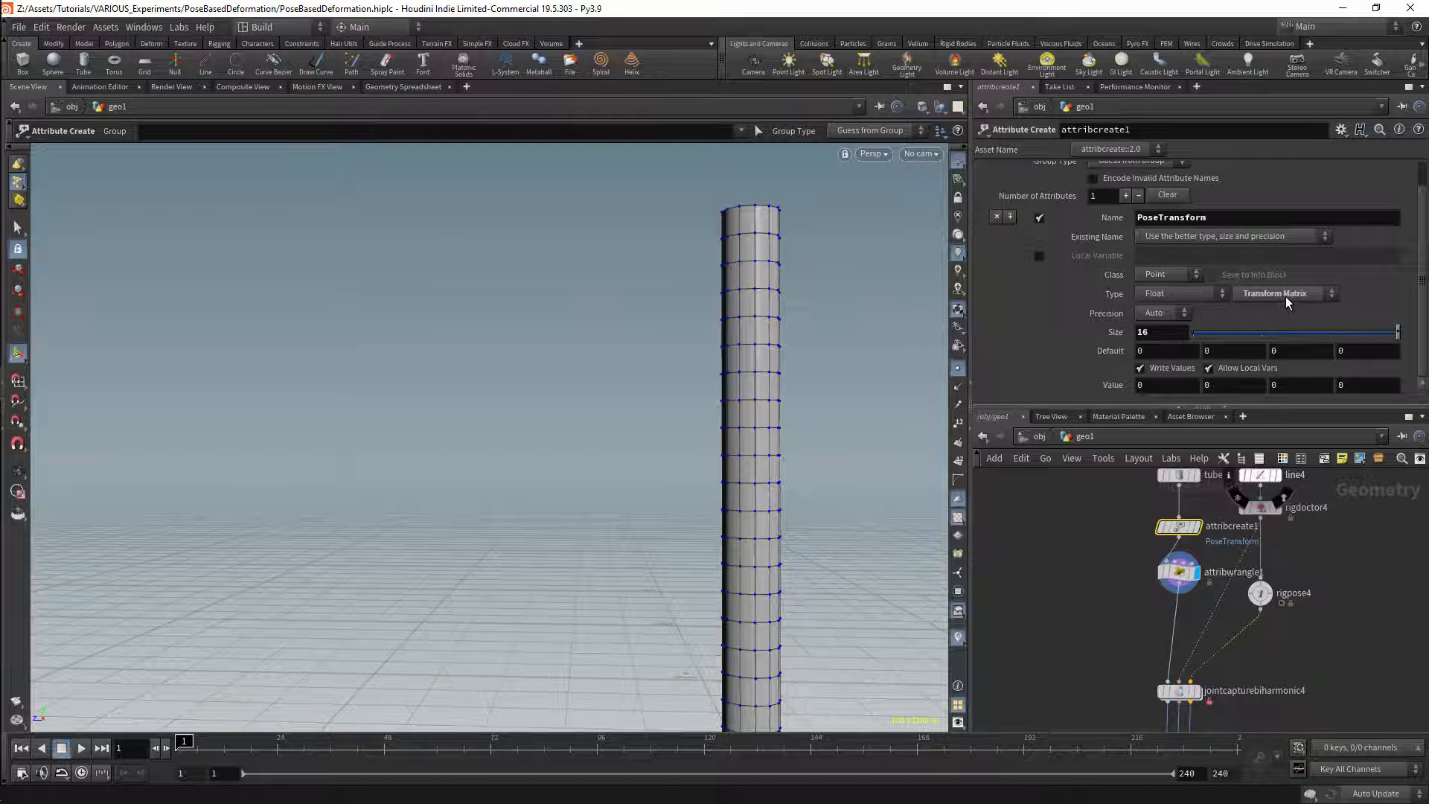
middle_drag(1301, 721, 1322, 508)
click(1197, 612)
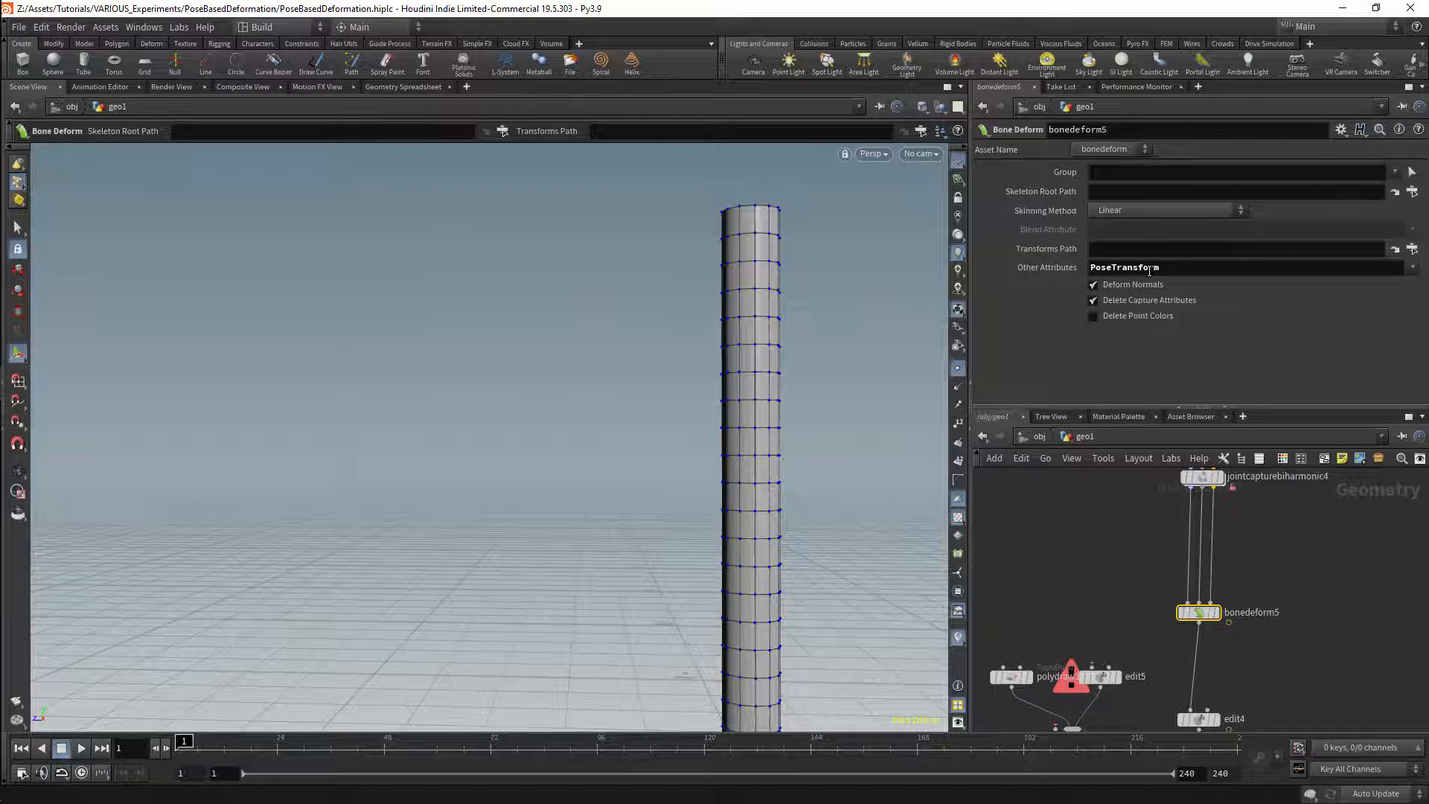
middle_drag(1307, 579, 1306, 539)
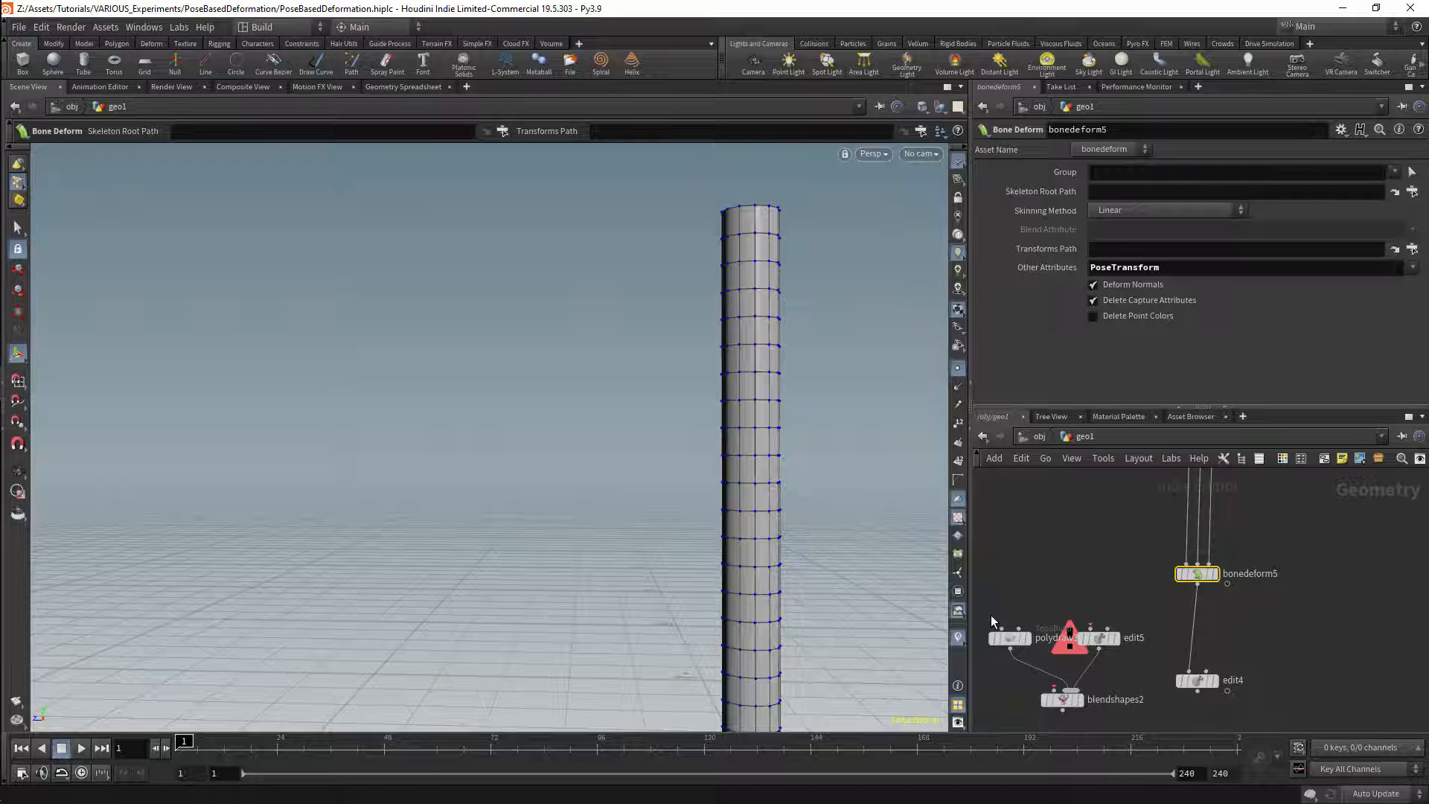
Step: Inspect bonedeform5's PoseTransform values in the geometry spreadsheet while scrubbing the timeline from frame 19 to frame 24
click(257, 738)
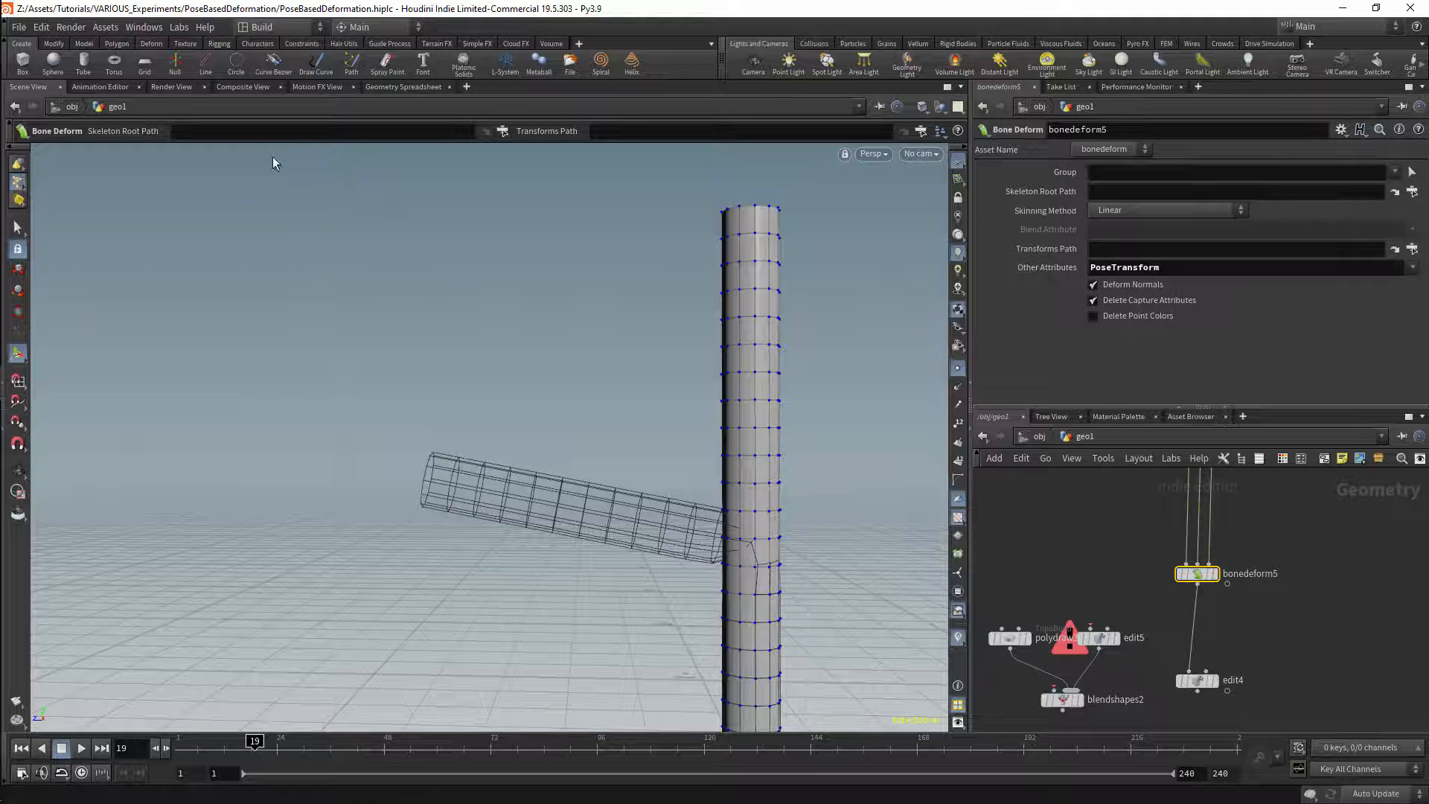
click(402, 86)
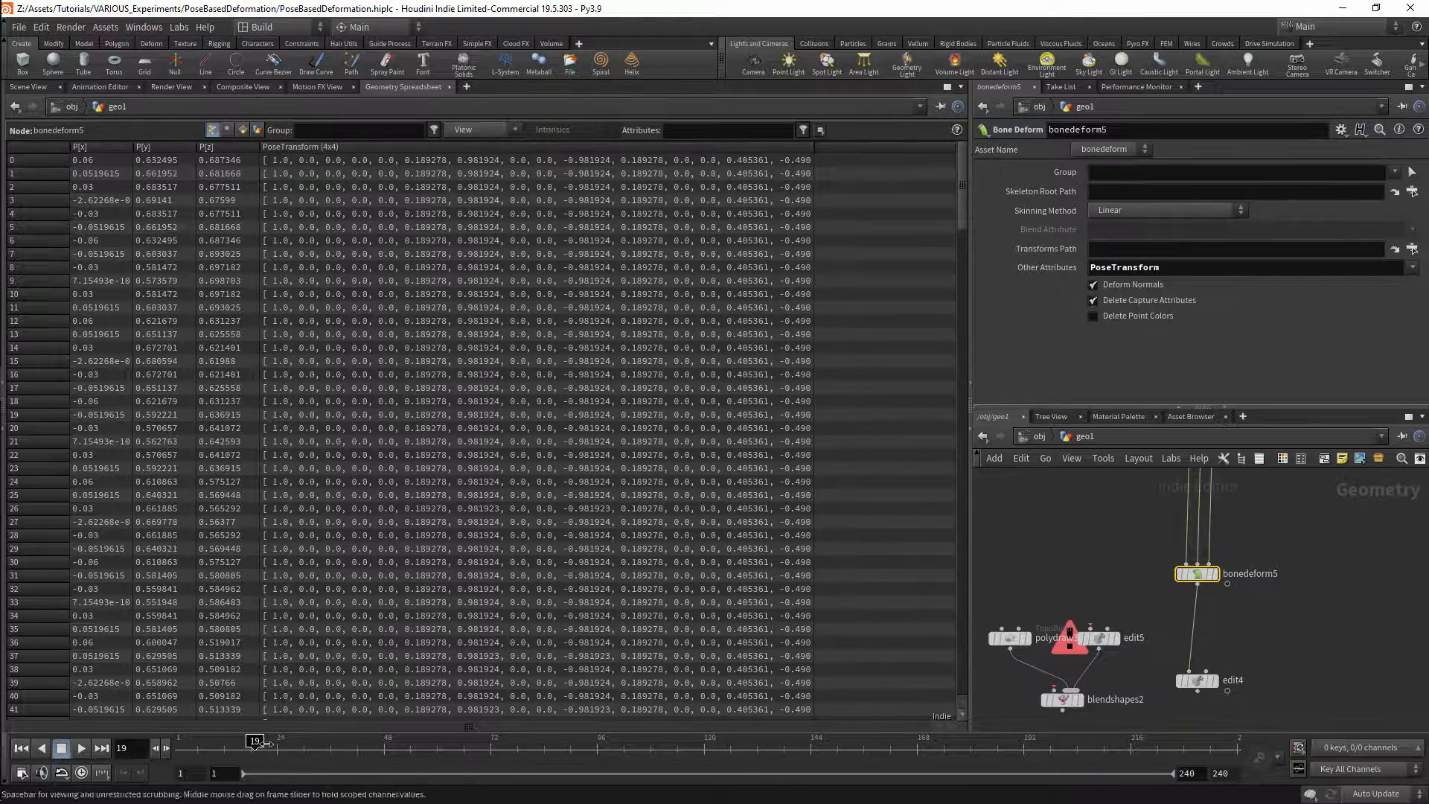
click(280, 740)
drag(269, 740, 277, 701)
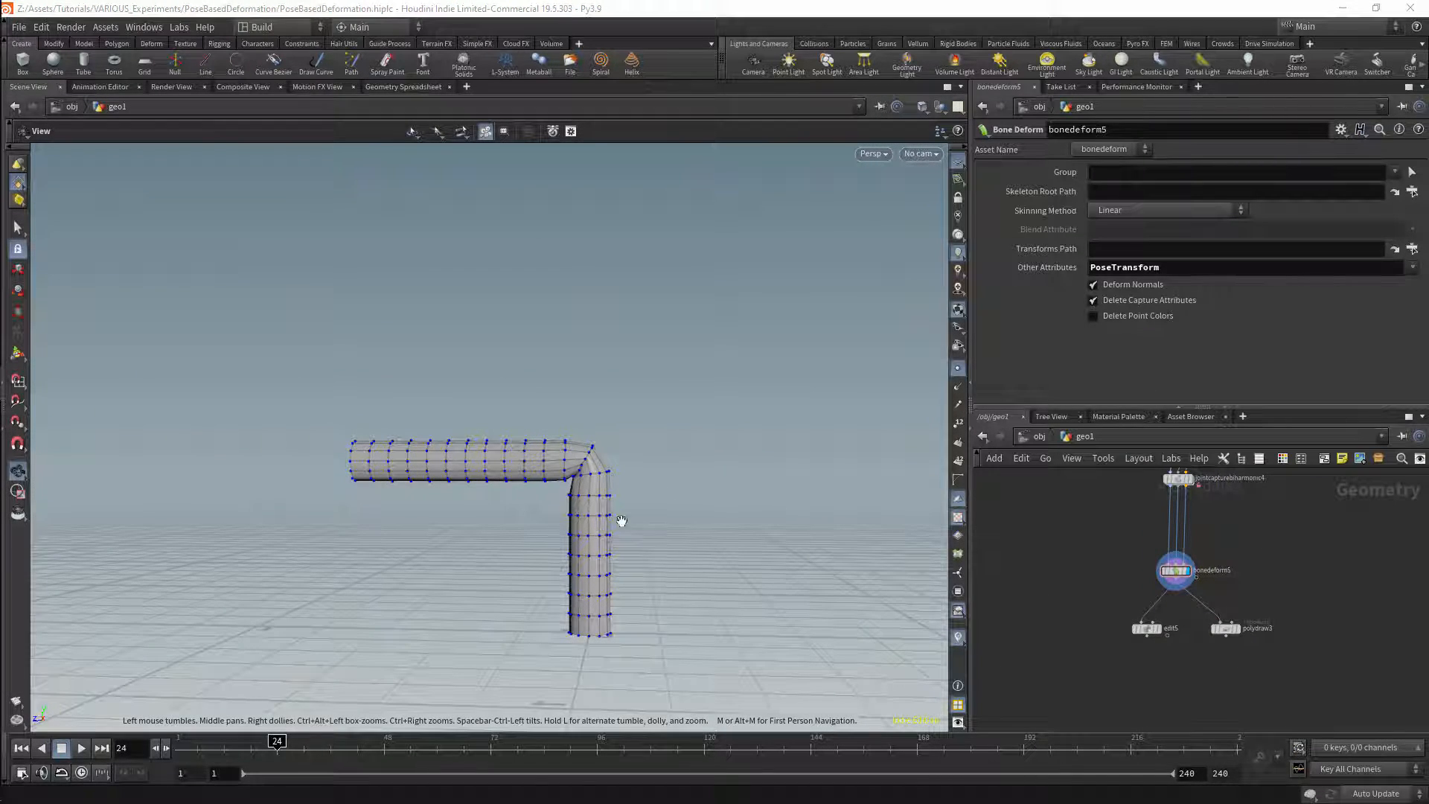
Step: Add an Attribute Wrangle below edit5, with edit5 wired into its first input and bonedeform5 into its second
scroll(1203, 667, up, 4)
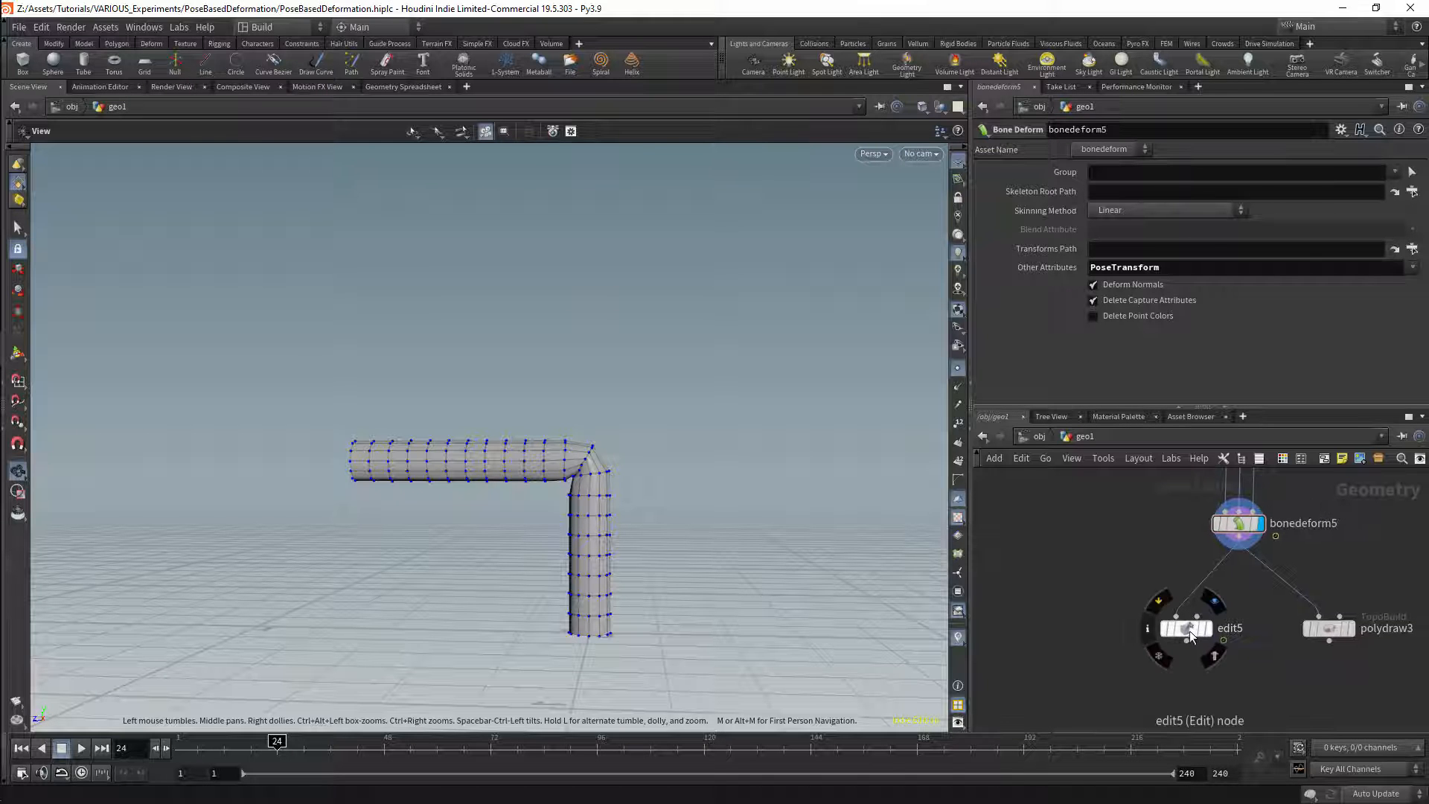
drag(1189, 631, 1138, 624)
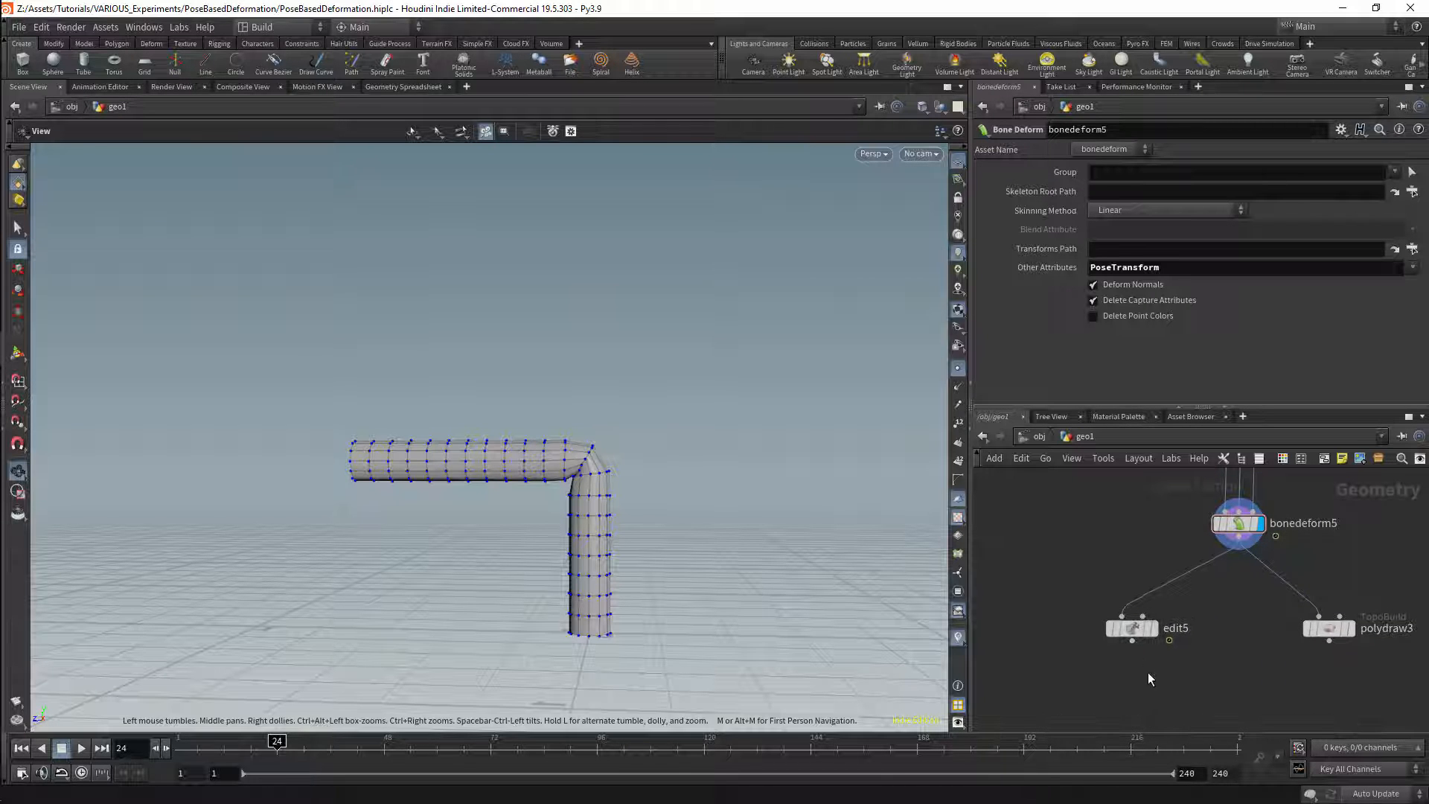
key(Tab)
text(att)
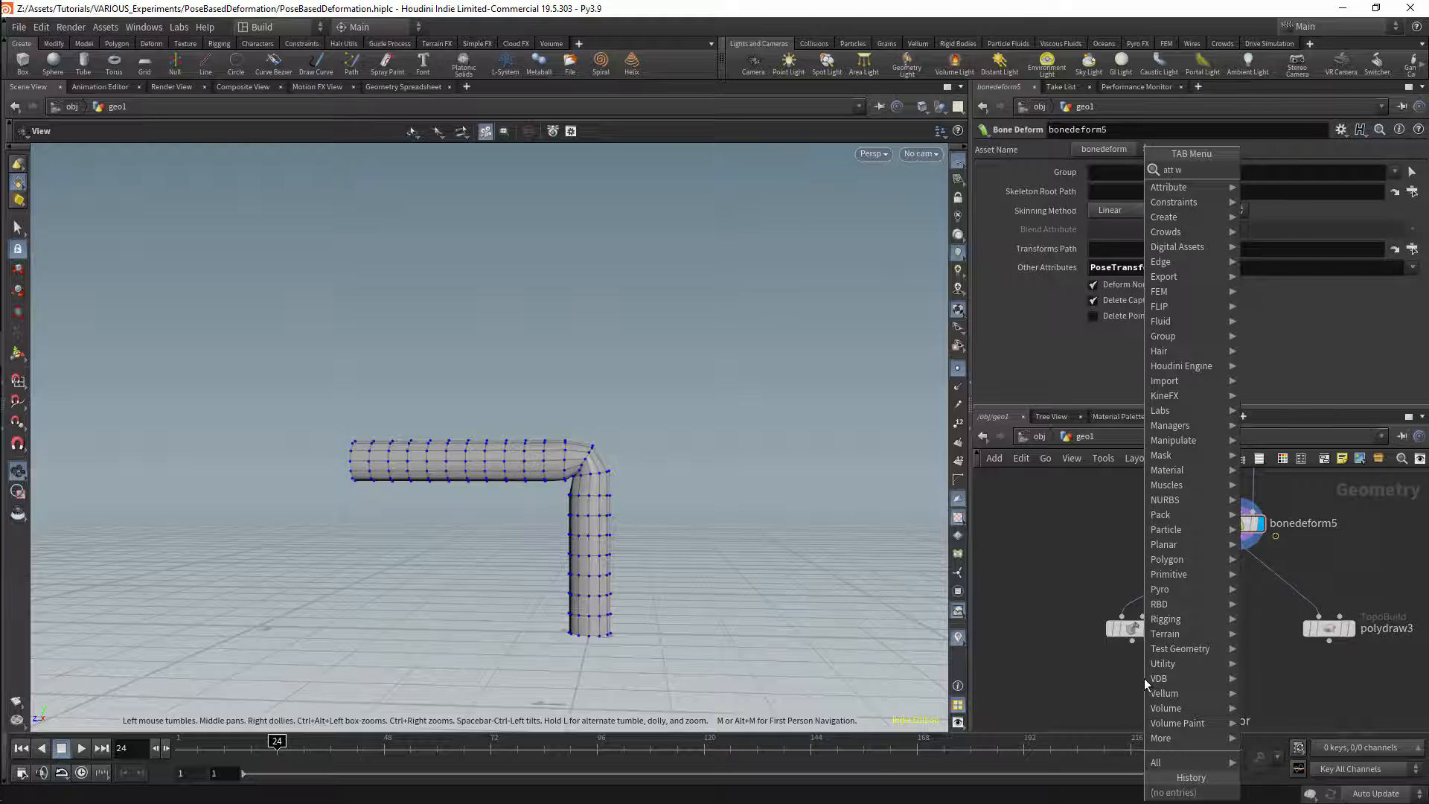
key(Return)
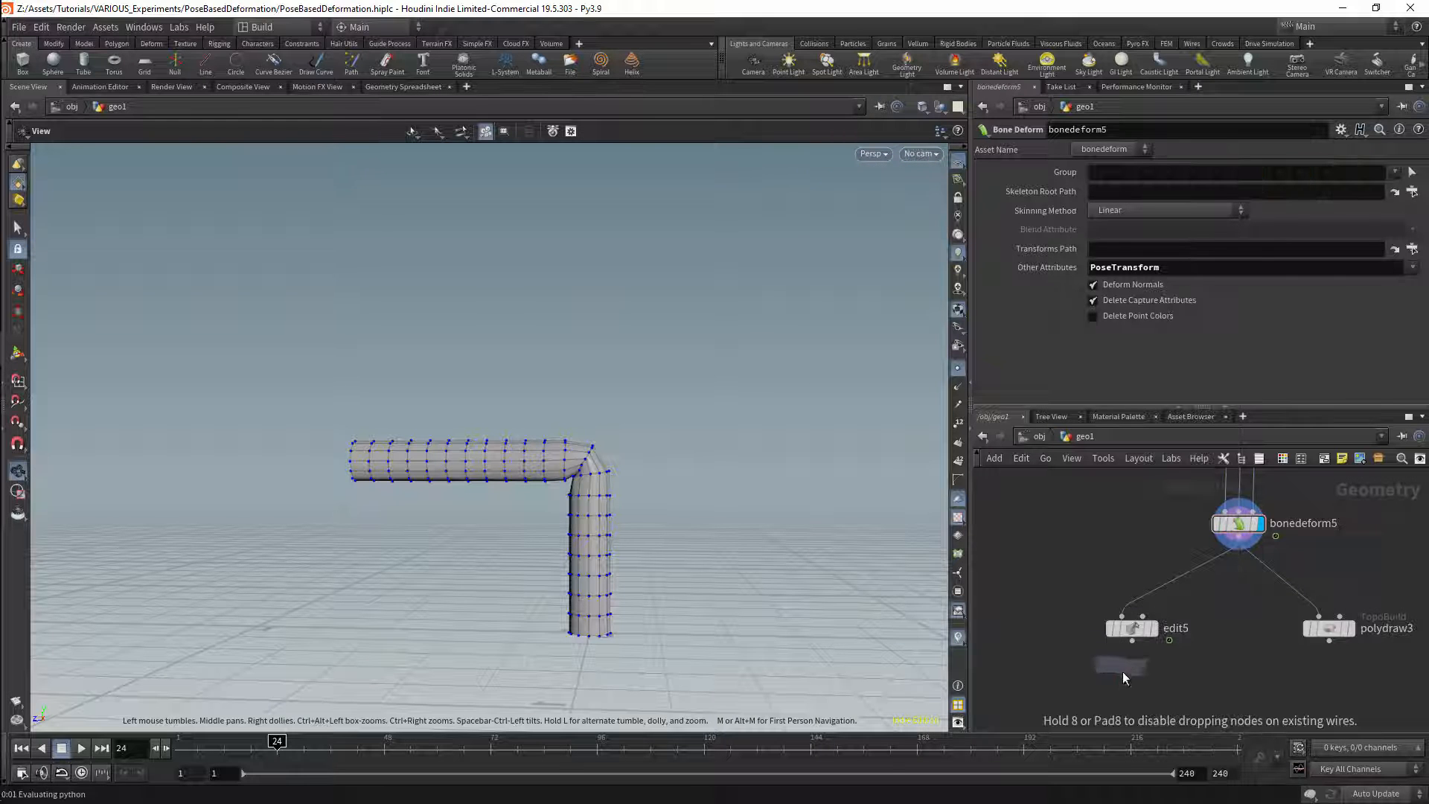
click(1125, 668)
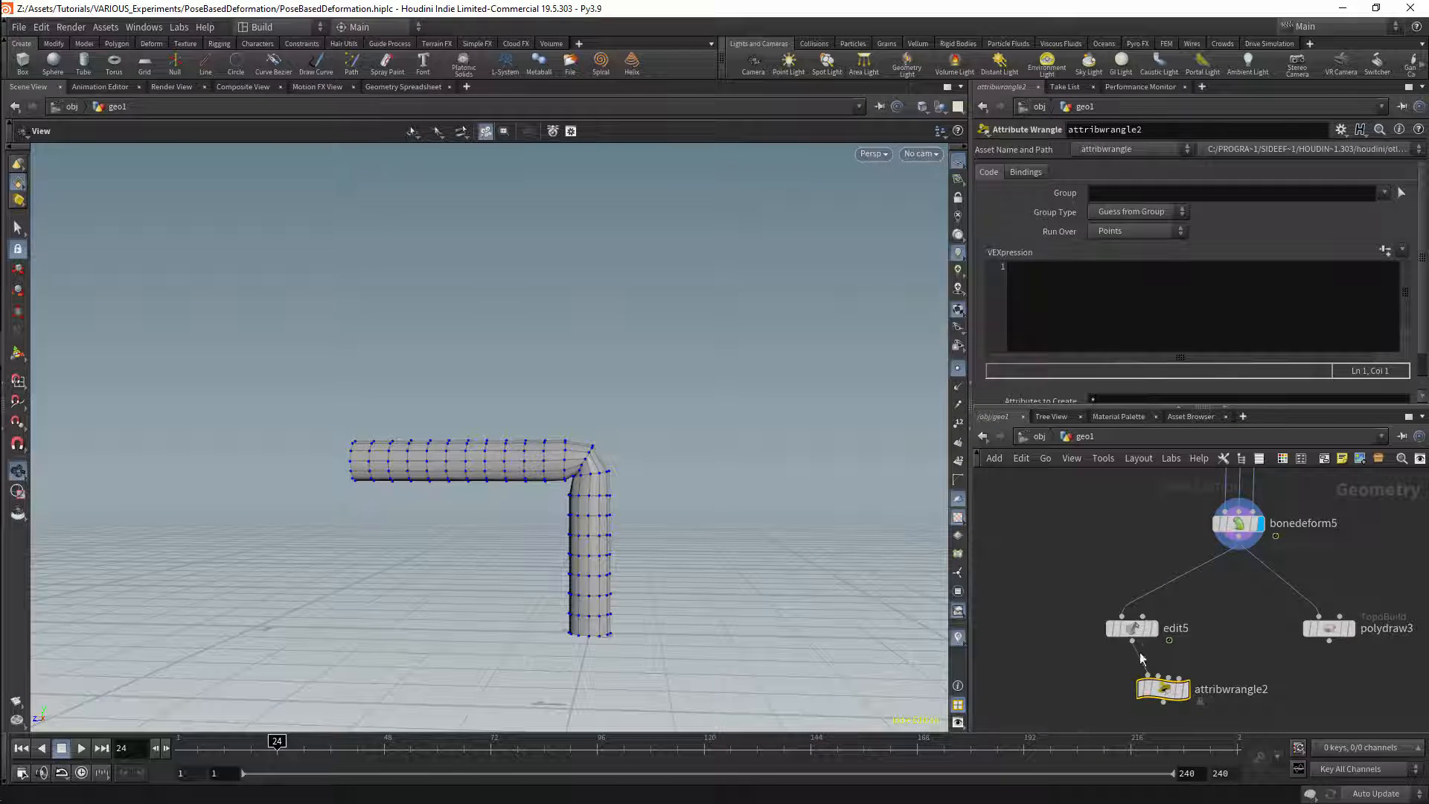
drag(1238, 549, 1159, 678)
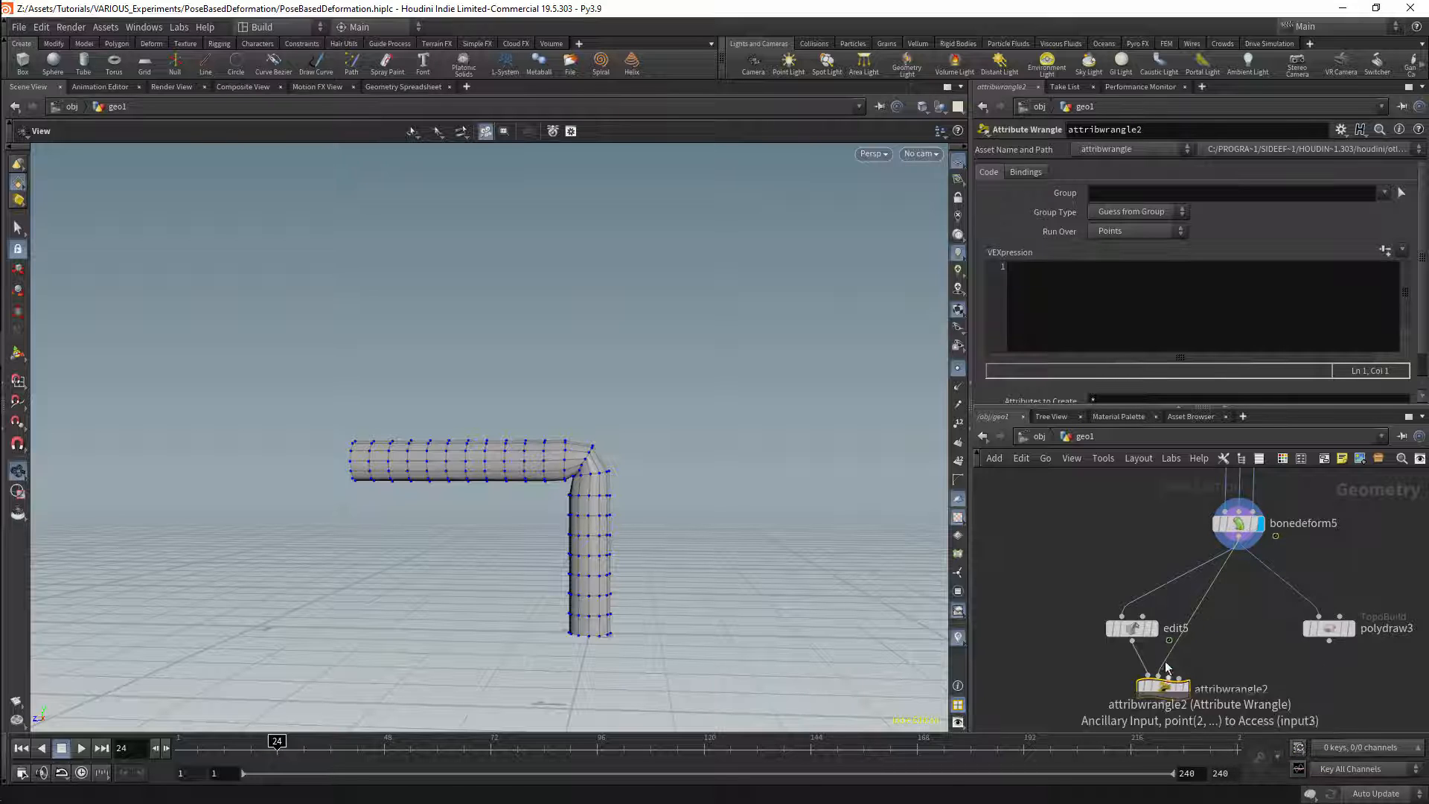
Step: Start attribwrangle2's VEX code by declaring a matrix named im assigned from an invert() call
middle_drag(1143, 606, 1133, 573)
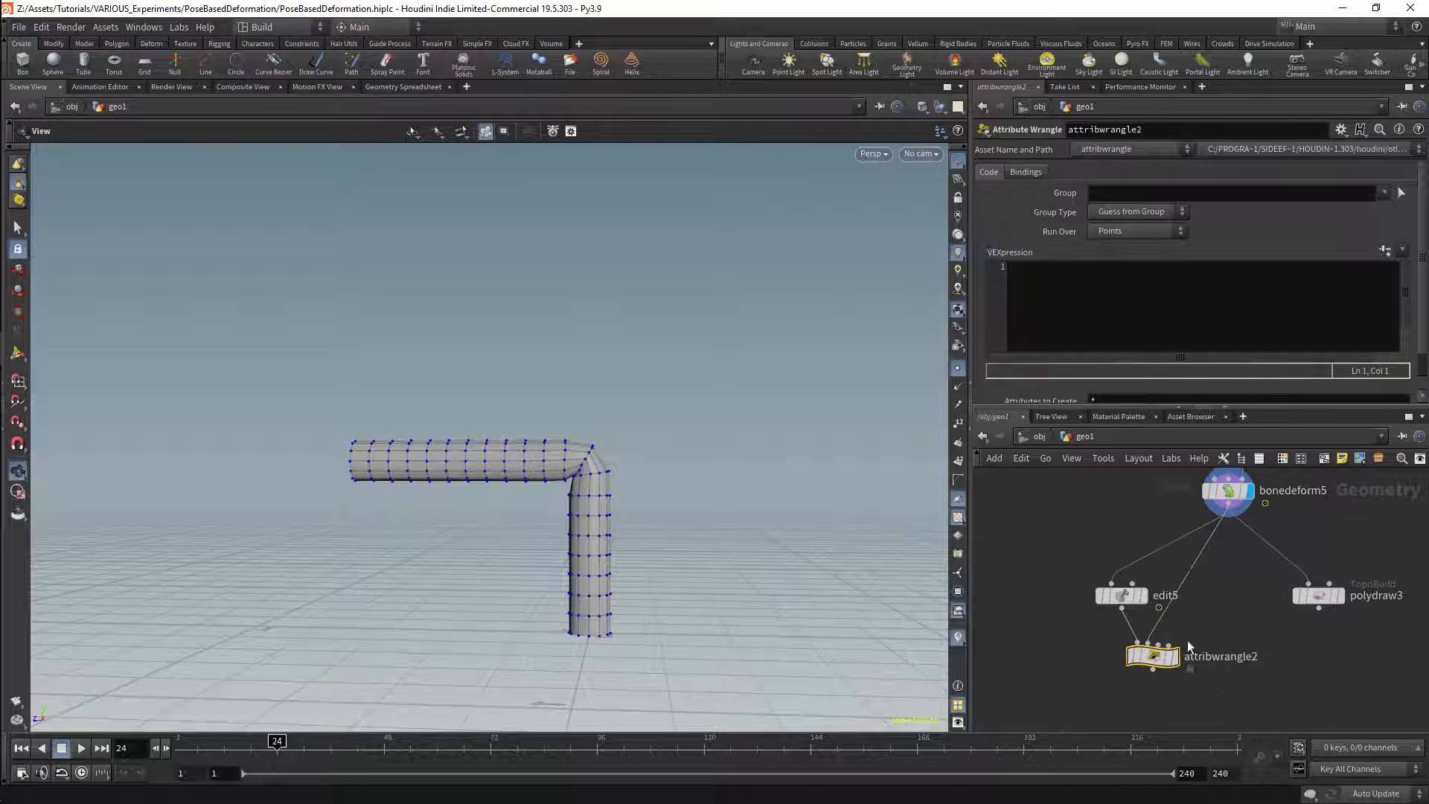
click(1053, 313)
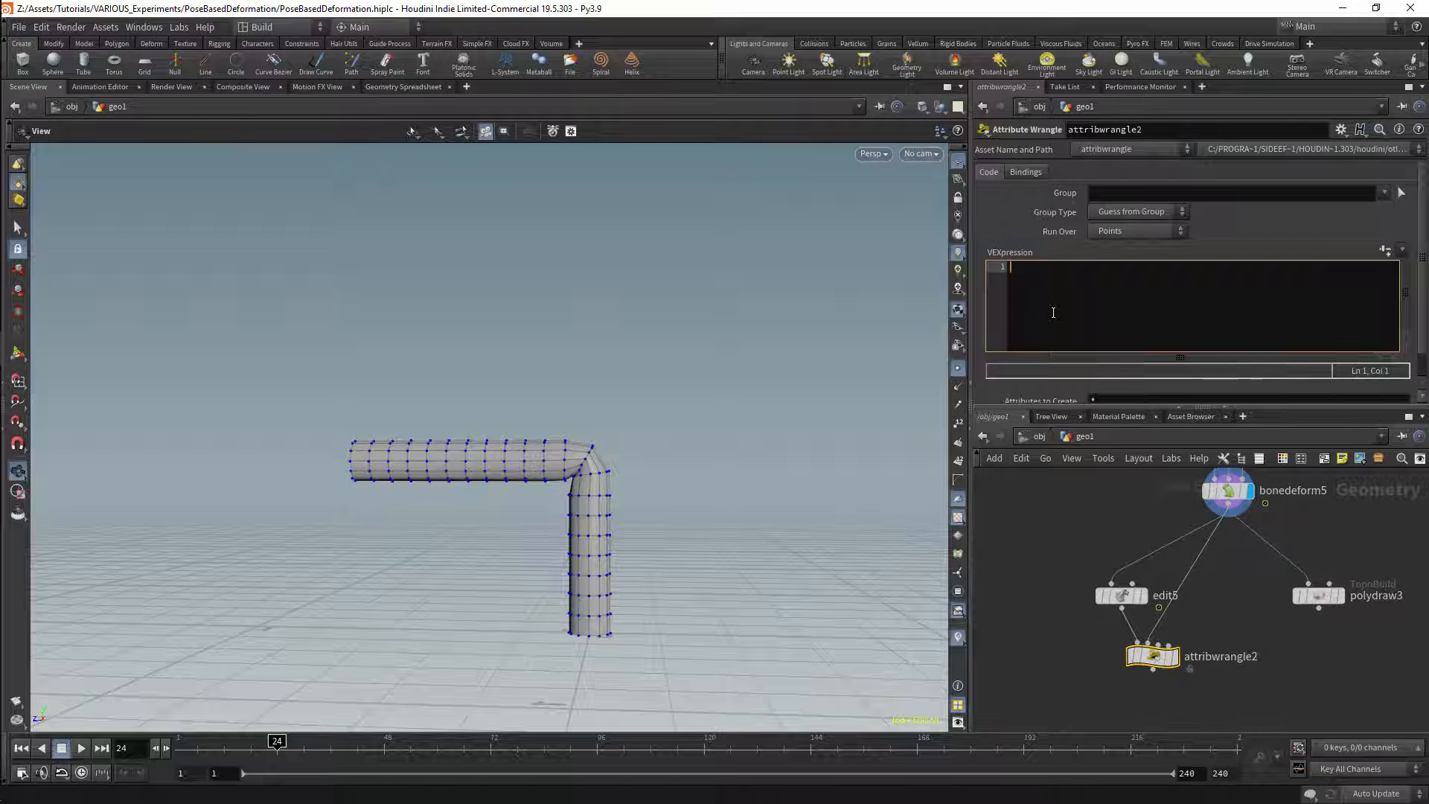
text(atr)
key(Return)
text(im )
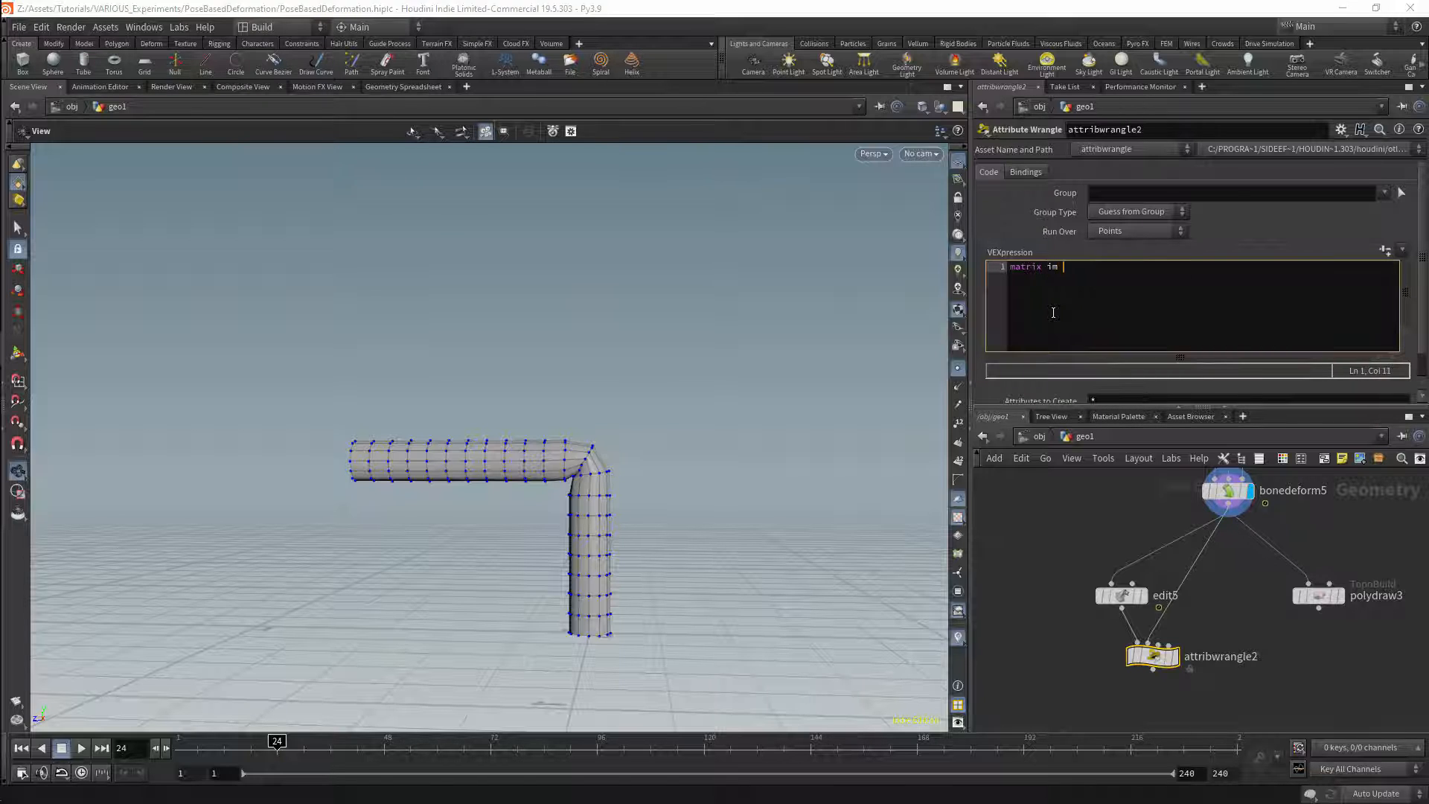
text(= invert)
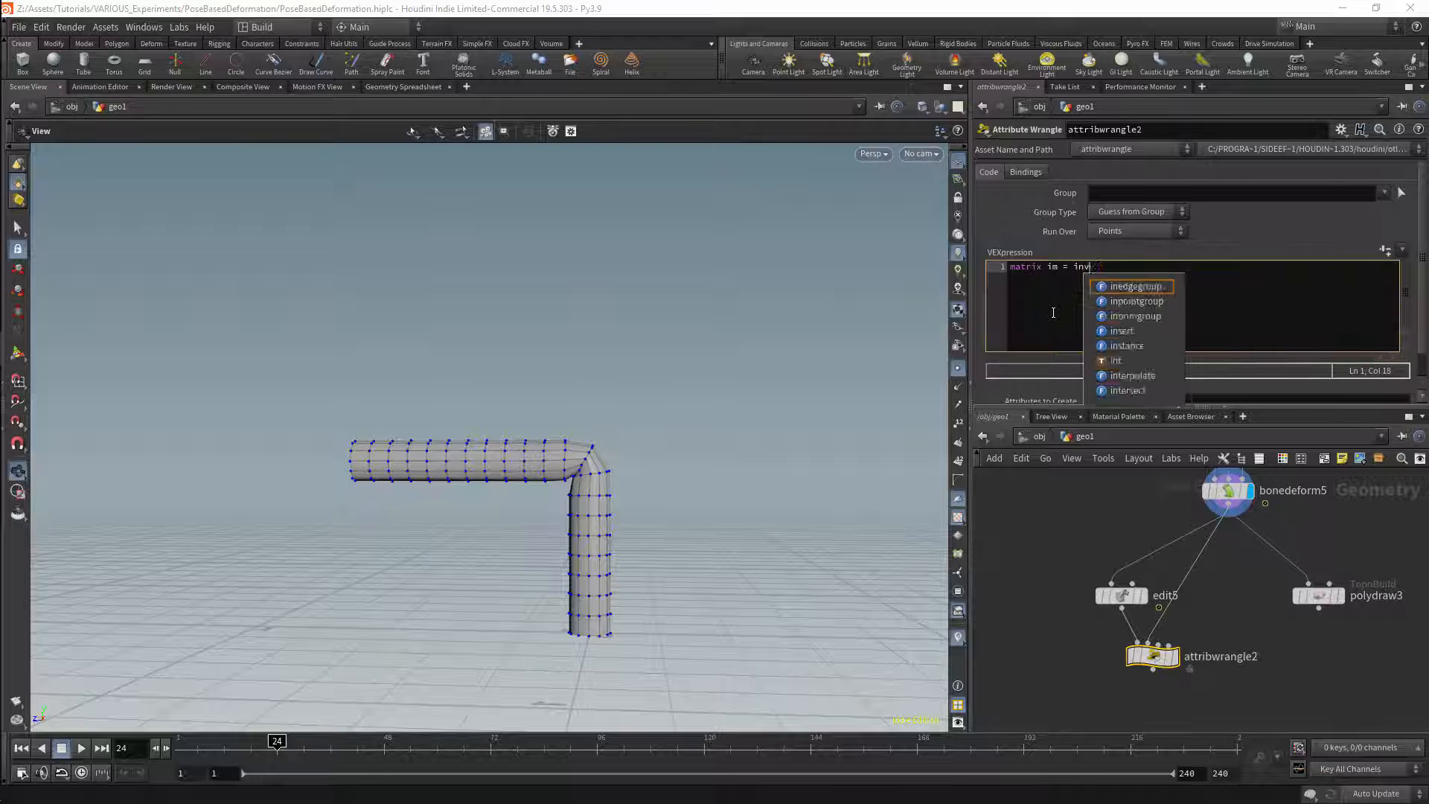
key(Return)
text(())
key(Left)
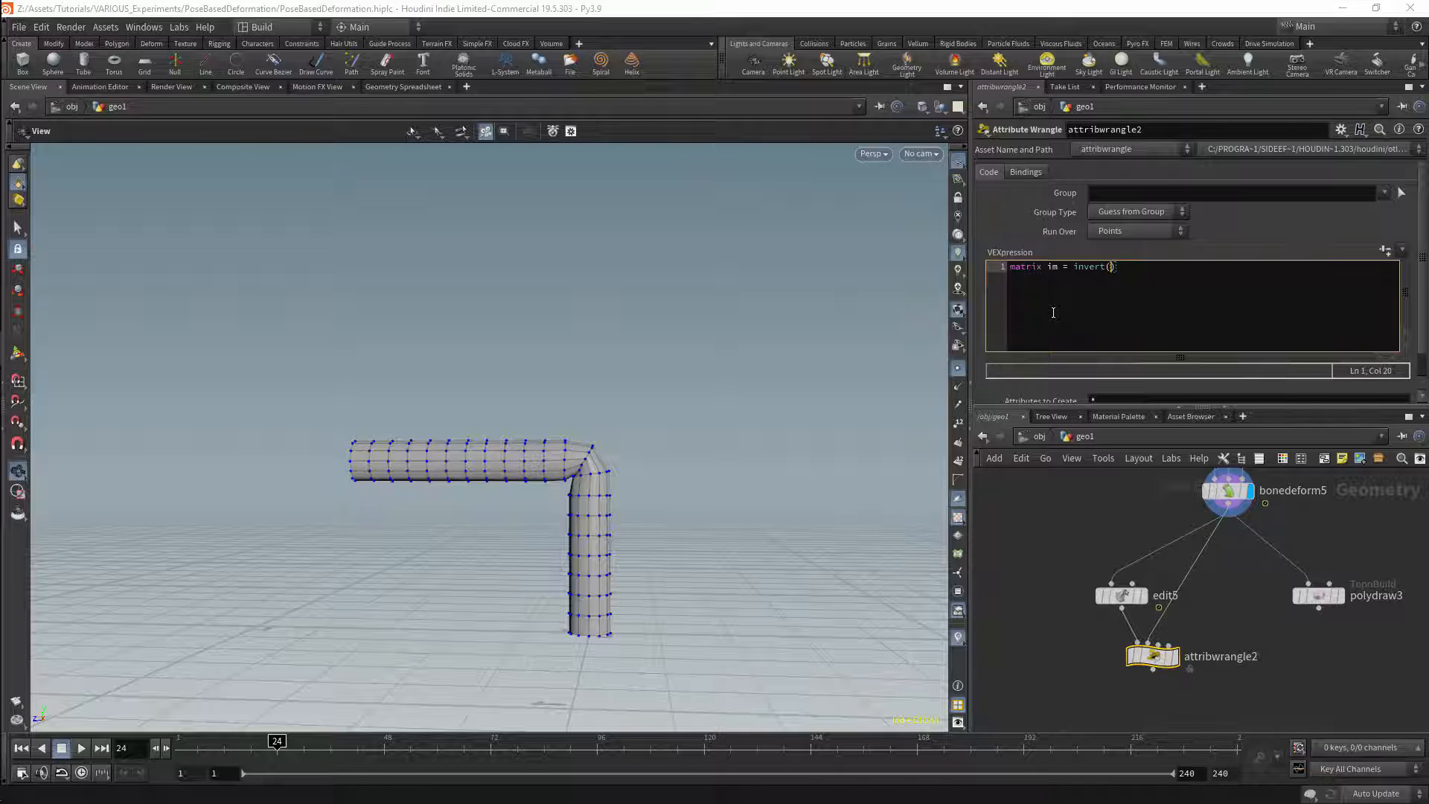
text(point)
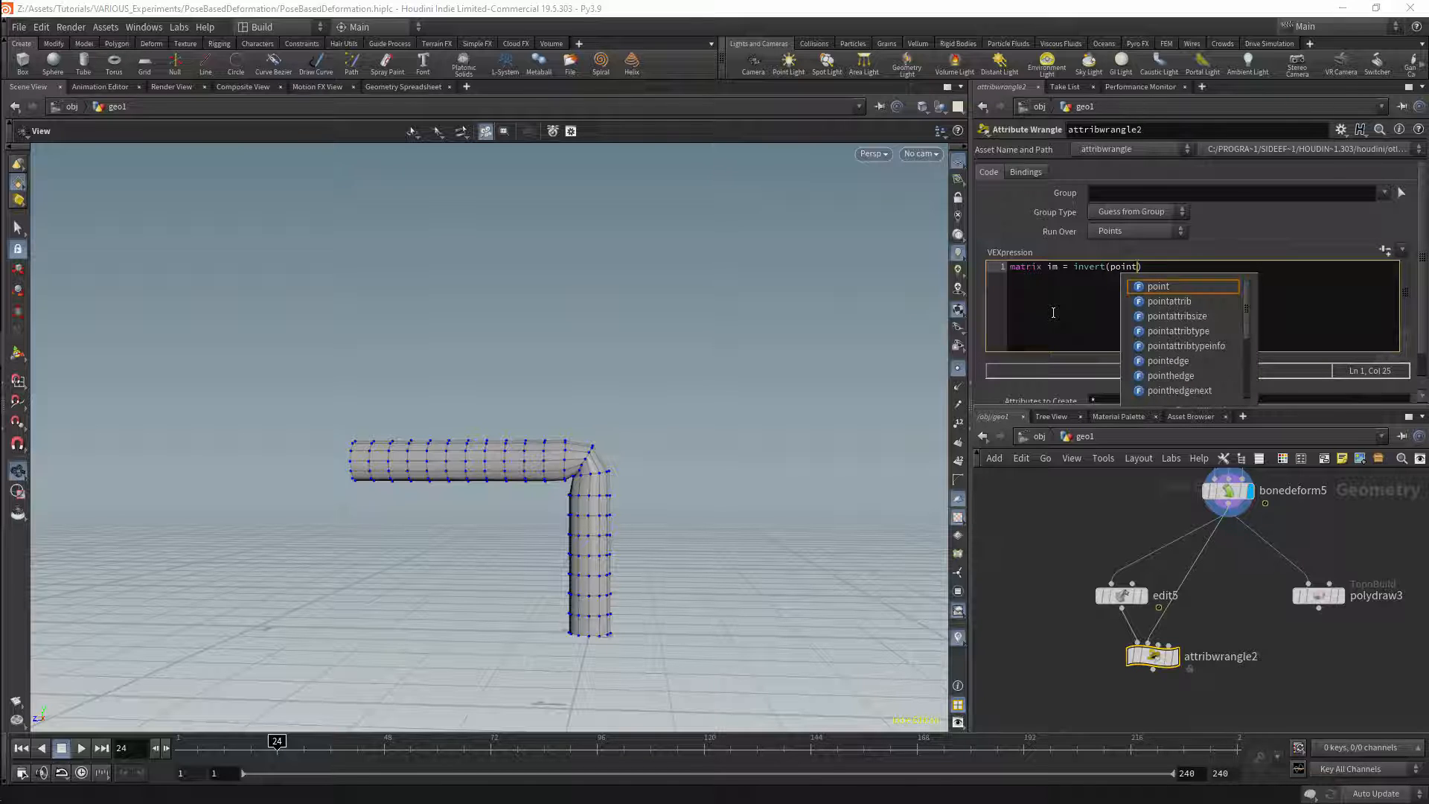
key(Return)
text(())
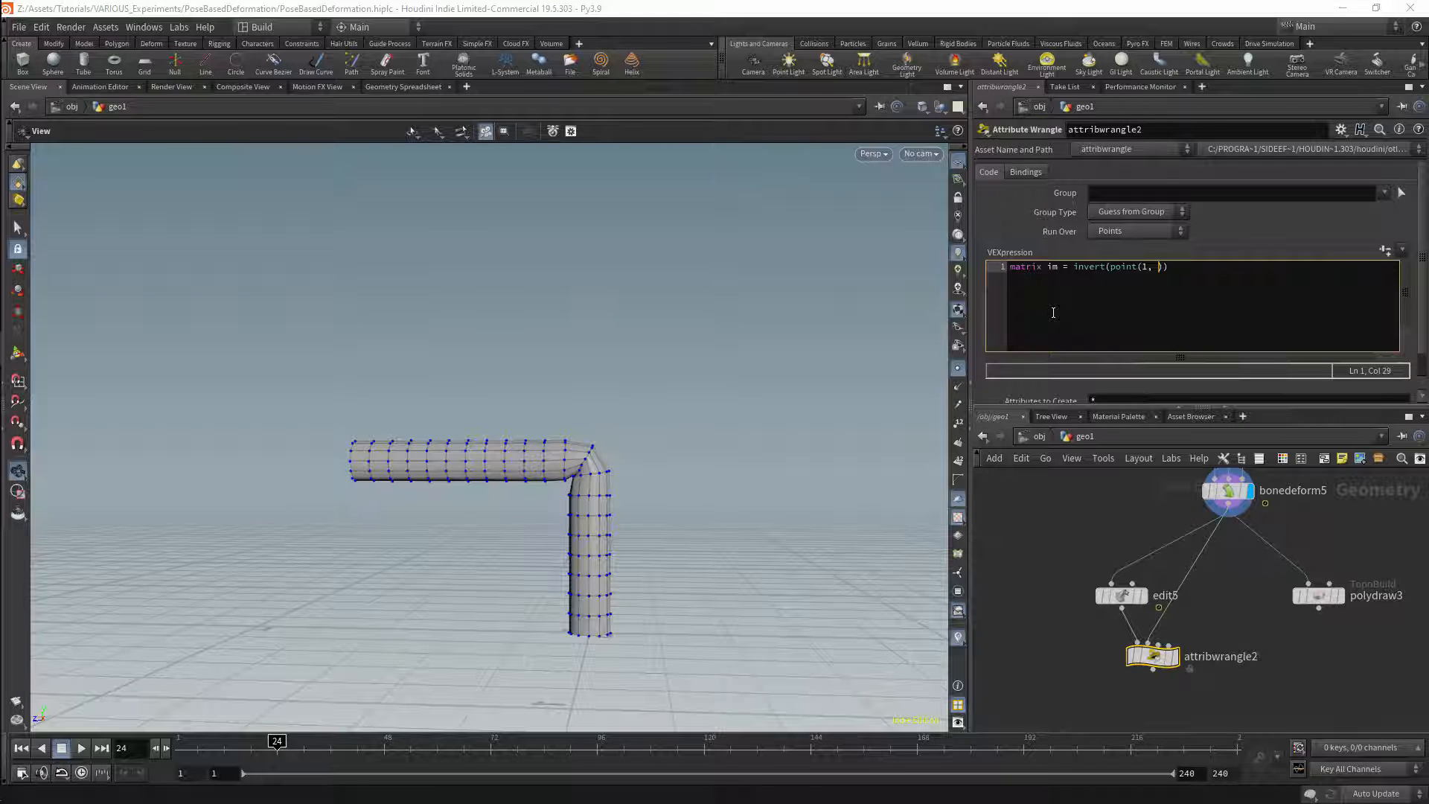
text(1, "PoseTransform"), @ptnum)
key(Delete)
key(Right)
key(Right)
key(Right)
key(Return)
key(Return)
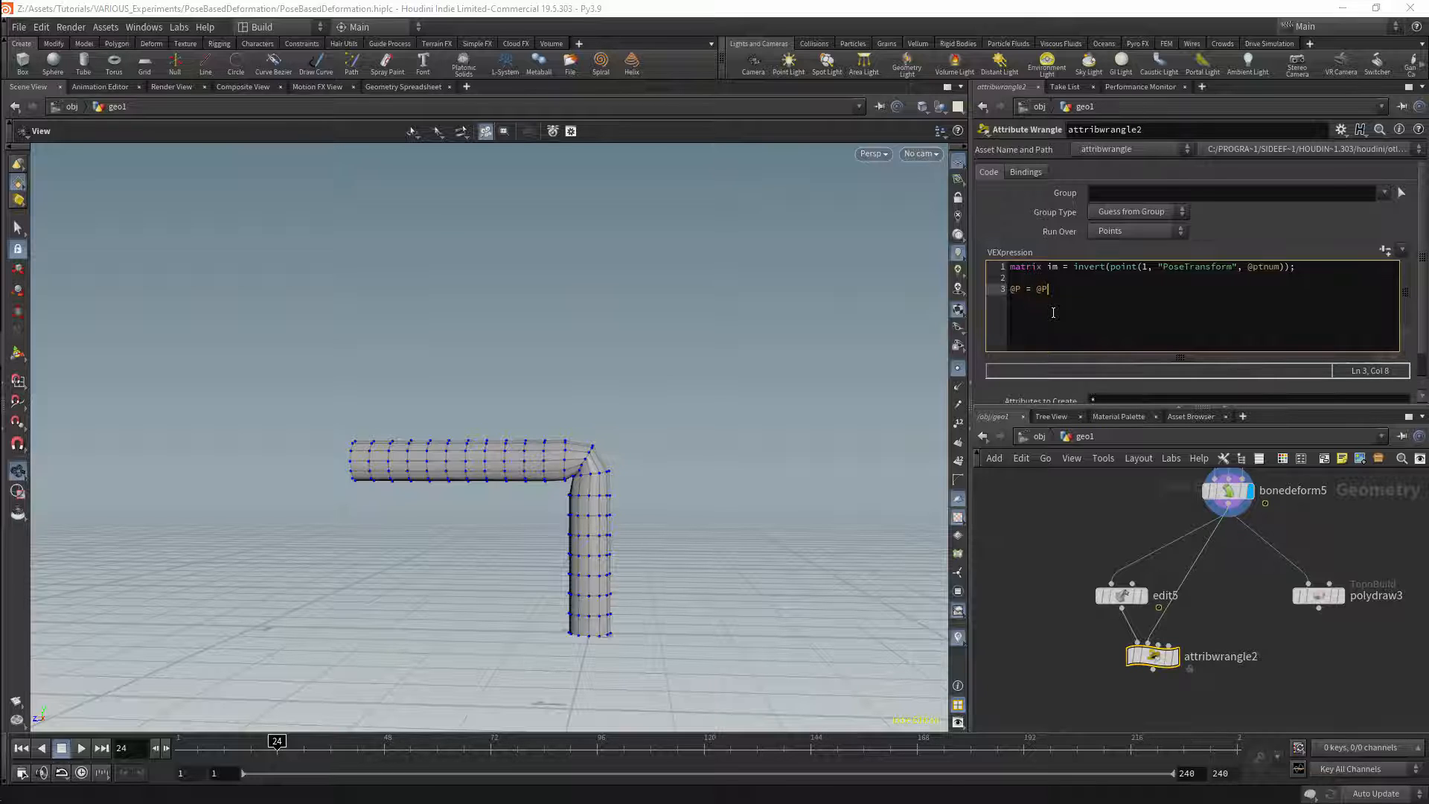
Step: Multiply the point positions by the inverted matrix with @P = @P * im; and display attribwrangle2's result
text(* im;)
click(1174, 656)
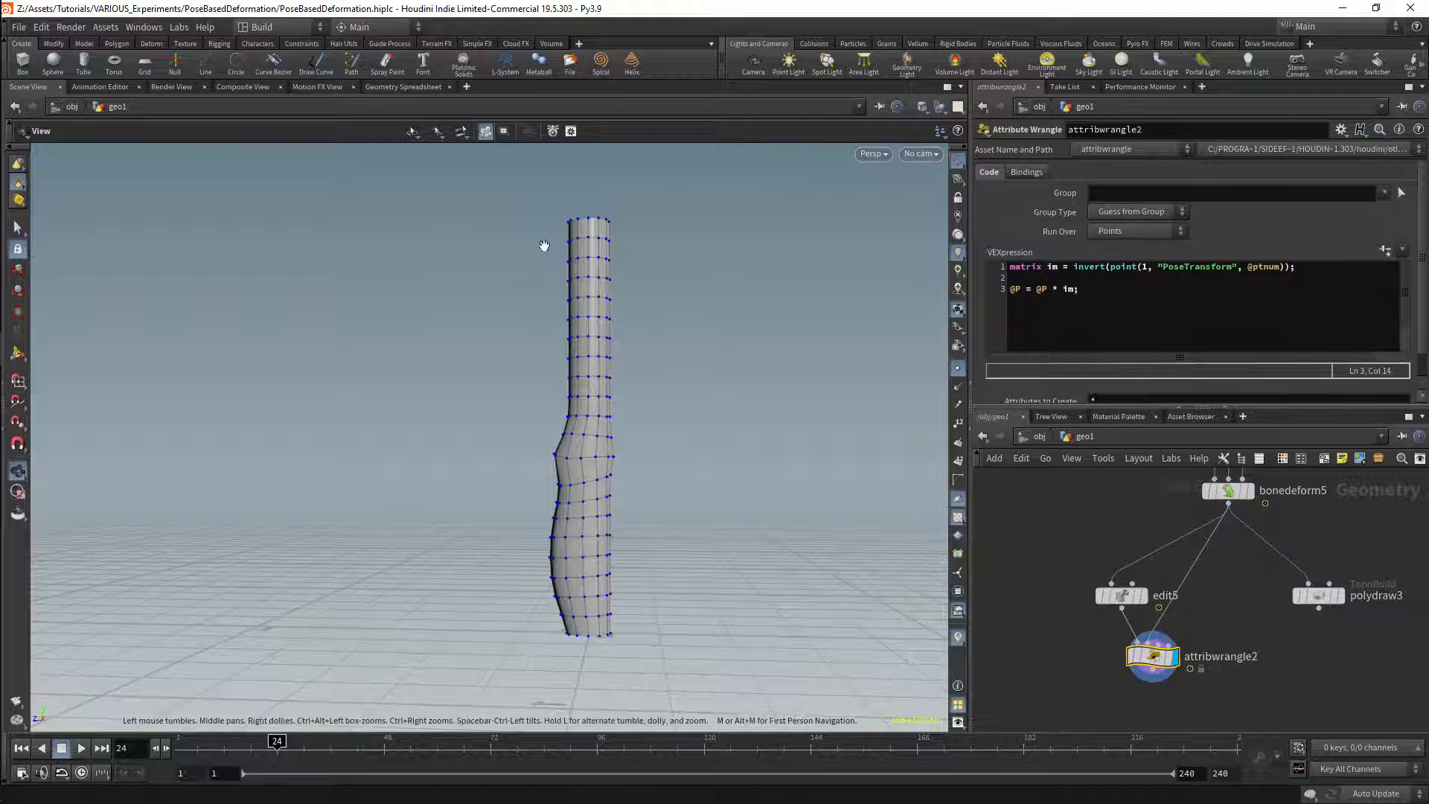
drag(610, 395, 782, 417)
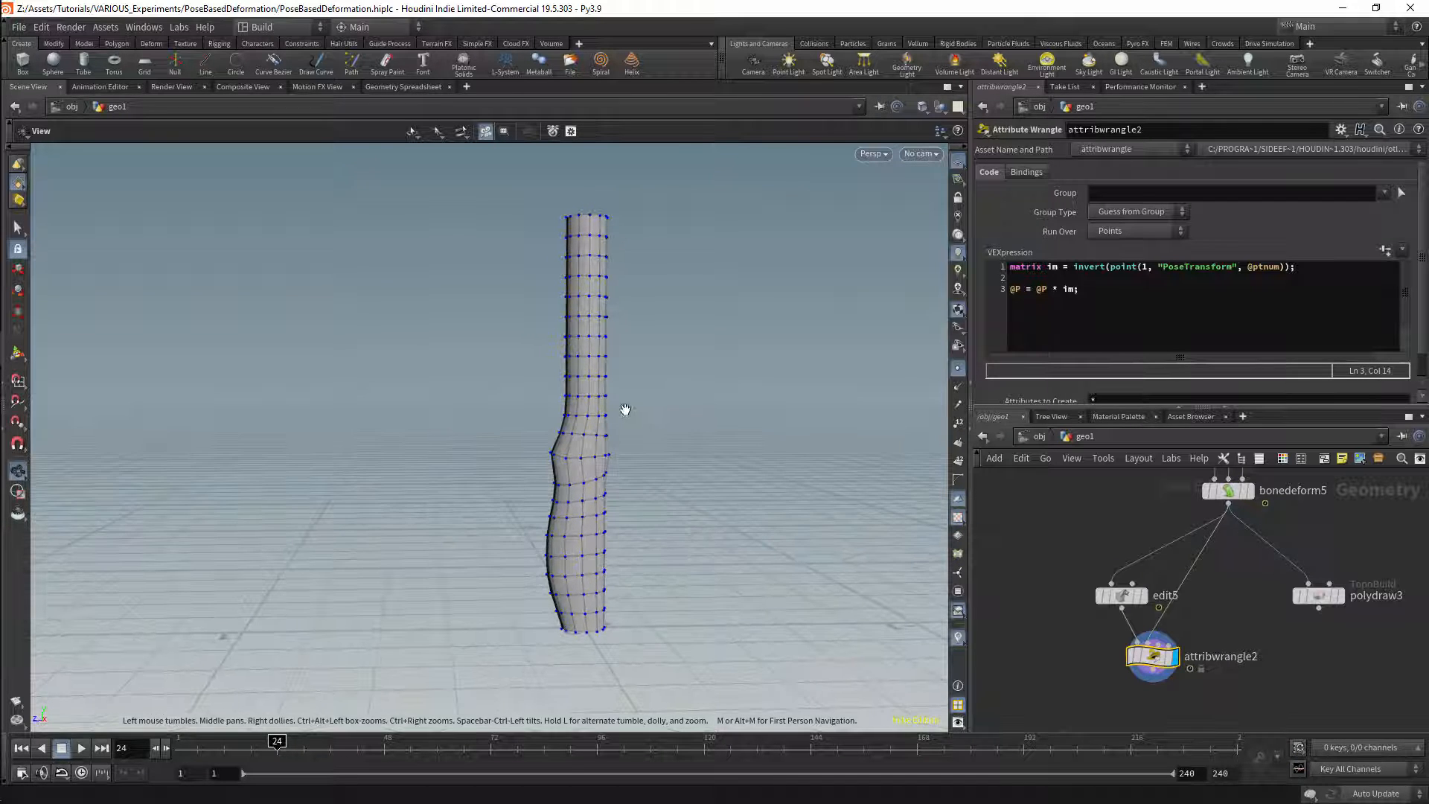
Step: Compare the displayed results of edit5 and attribwrangle2 at frame 1, then check attribwrangle2 at frame 24
click(1120, 596)
mouse_move(260, 748)
mouse_down()
mouse_move(179, 748)
mouse_move(273, 739)
mouse_move(179, 747)
mouse_up()
click(1143, 595)
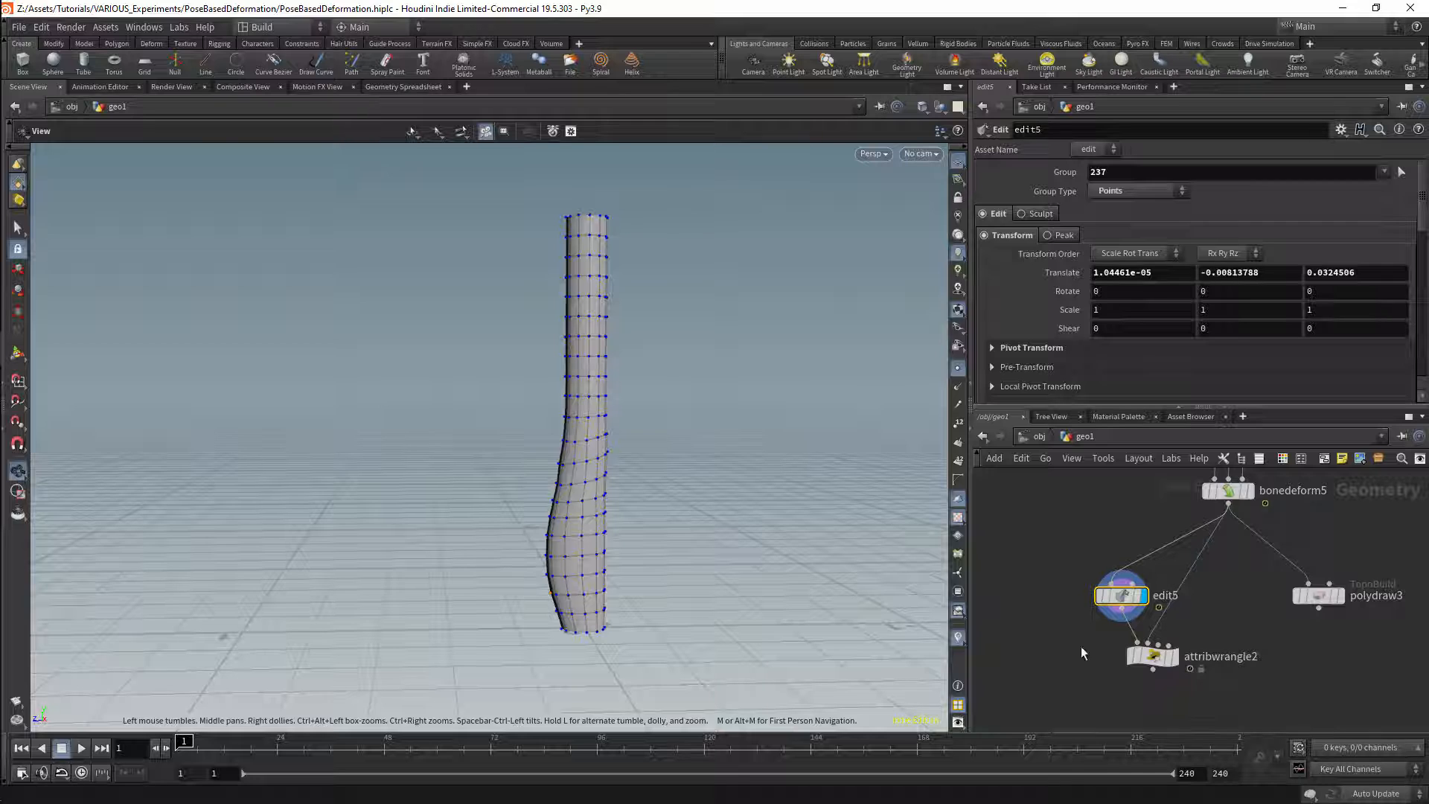
click(1142, 655)
click(1174, 655)
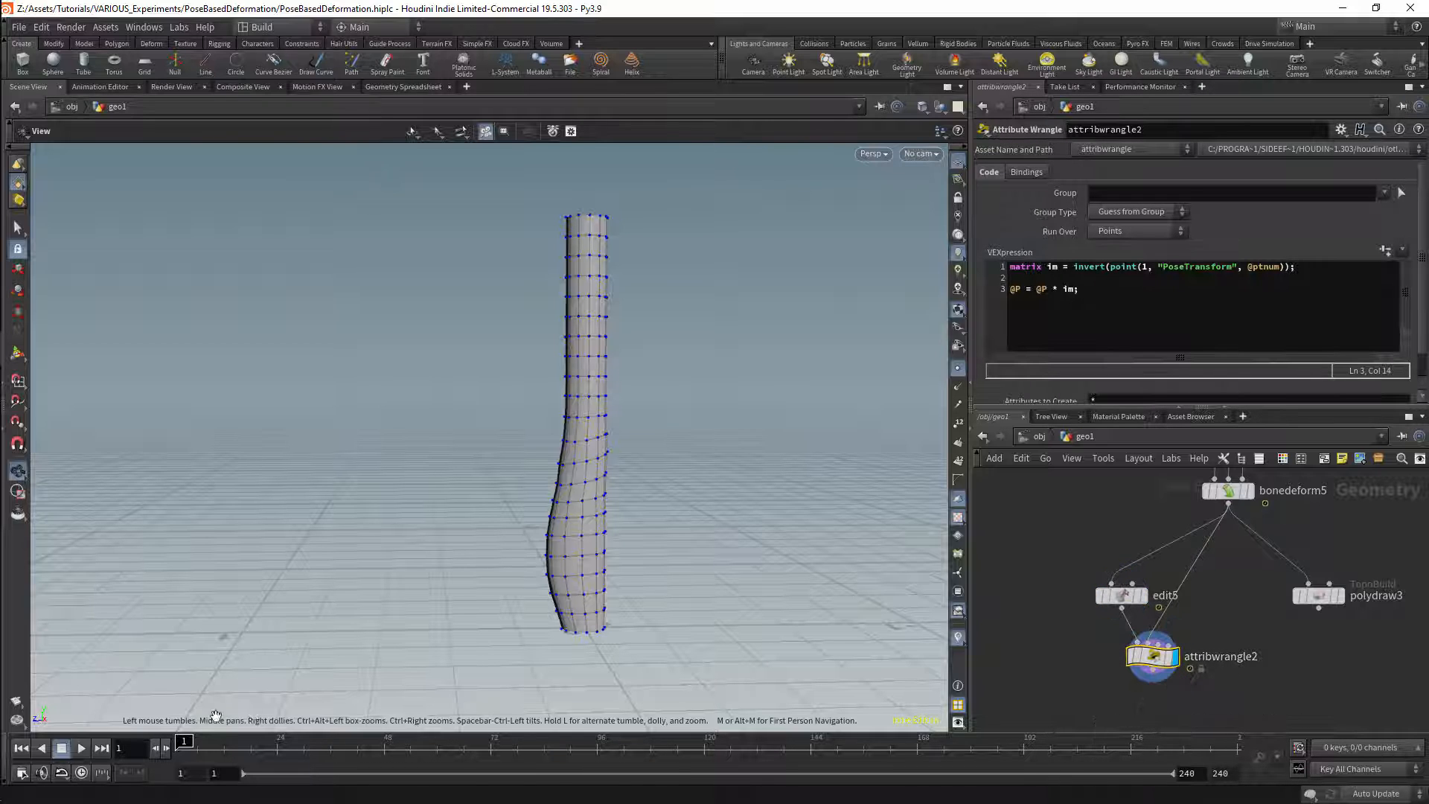
drag(183, 744, 277, 745)
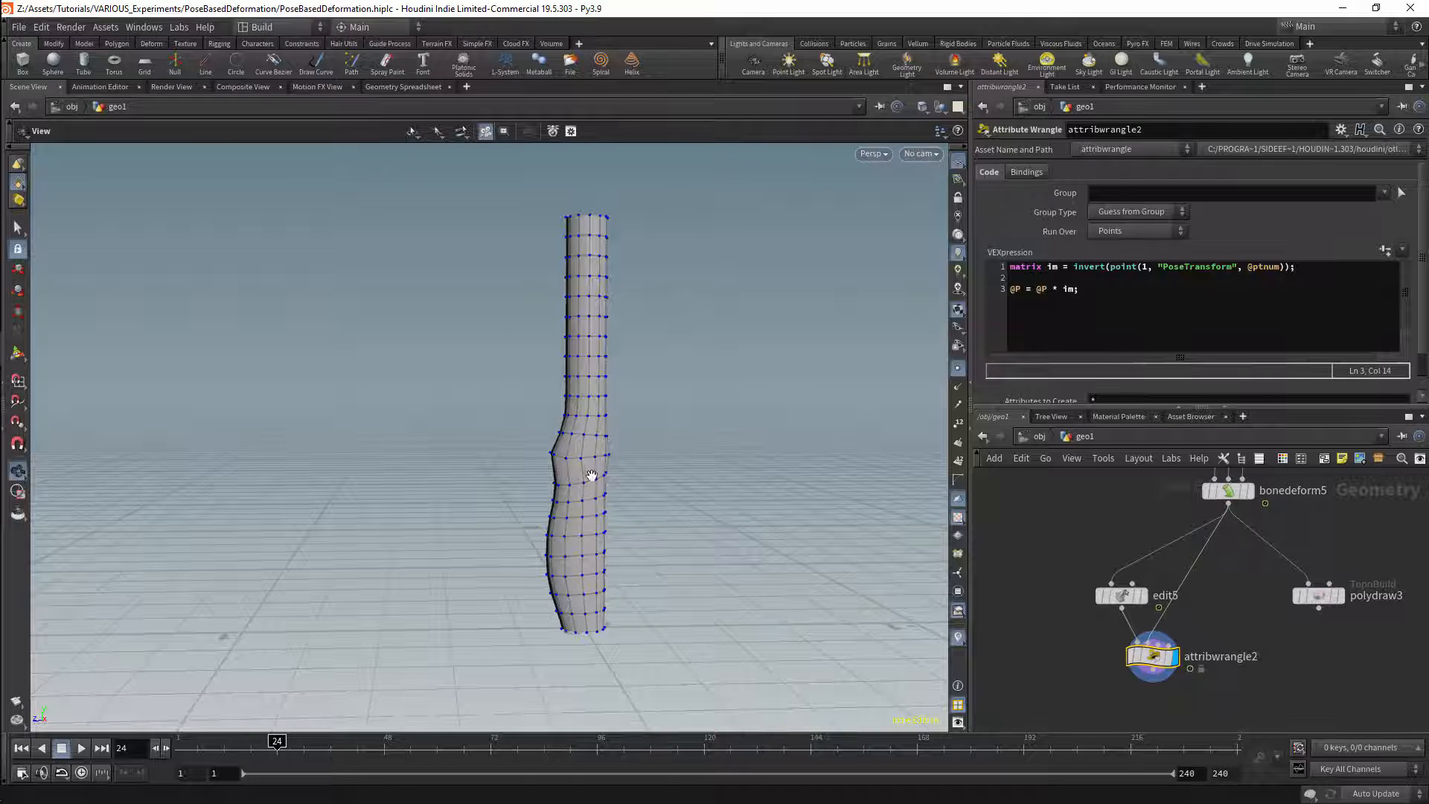
Step: Duplicate attribwrangle2 below polydraw3, wire polydraw3 into its first input and bonedeform5 into its second, and display the copy
middle_drag(1222, 643, 1178, 646)
drag(1074, 684, 1307, 661)
drag(1280, 605, 1266, 605)
drag(1184, 507, 1218, 600)
drag(1303, 661, 1287, 661)
mouse_move(575, 445)
mouse_down()
mouse_move(758, 444)
mouse_move(648, 420)
mouse_move(759, 421)
mouse_move(574, 429)
mouse_up()
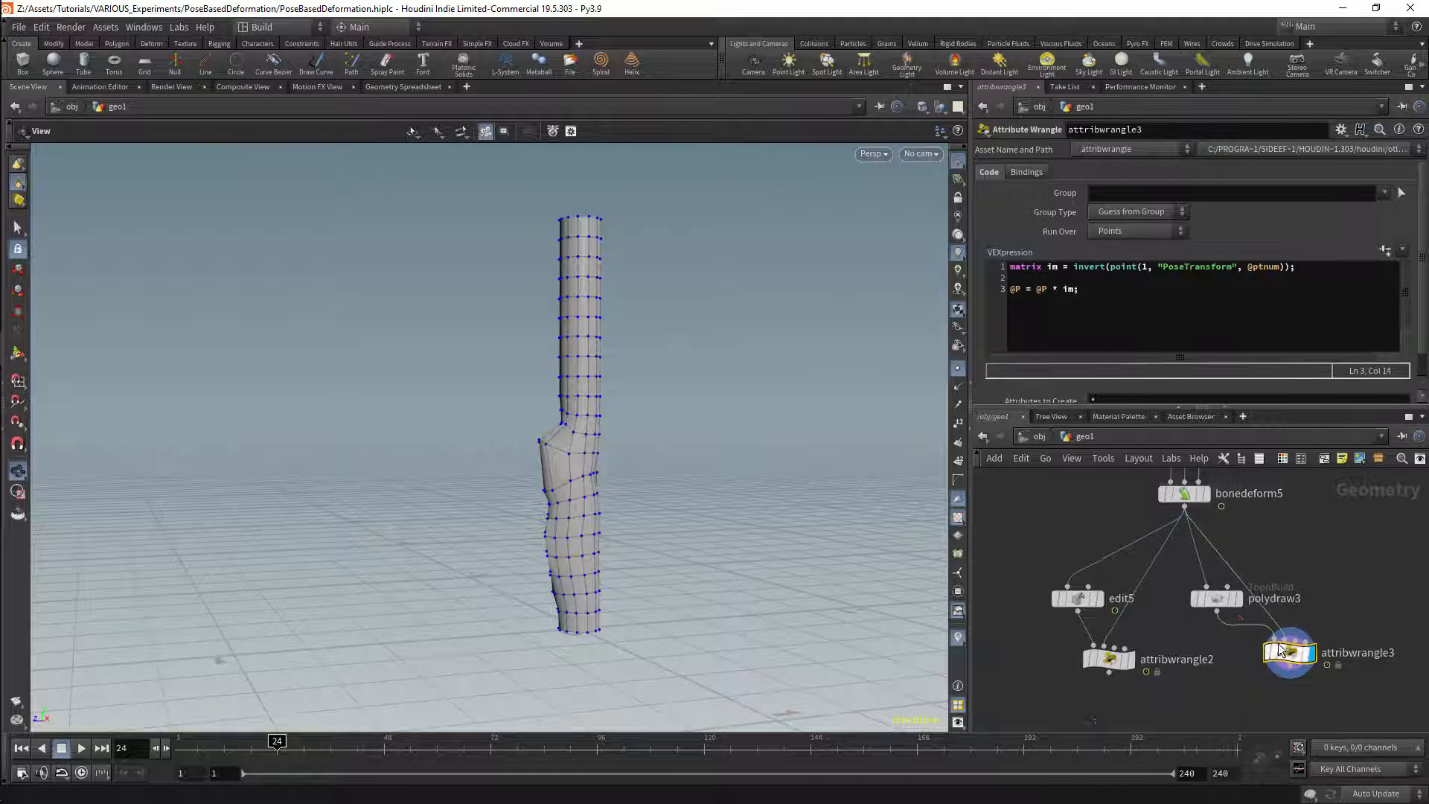
Step: Examine polydraw3's edit settings and its inverse-transformed shape around the bend area of the displayed tube
click(1217, 599)
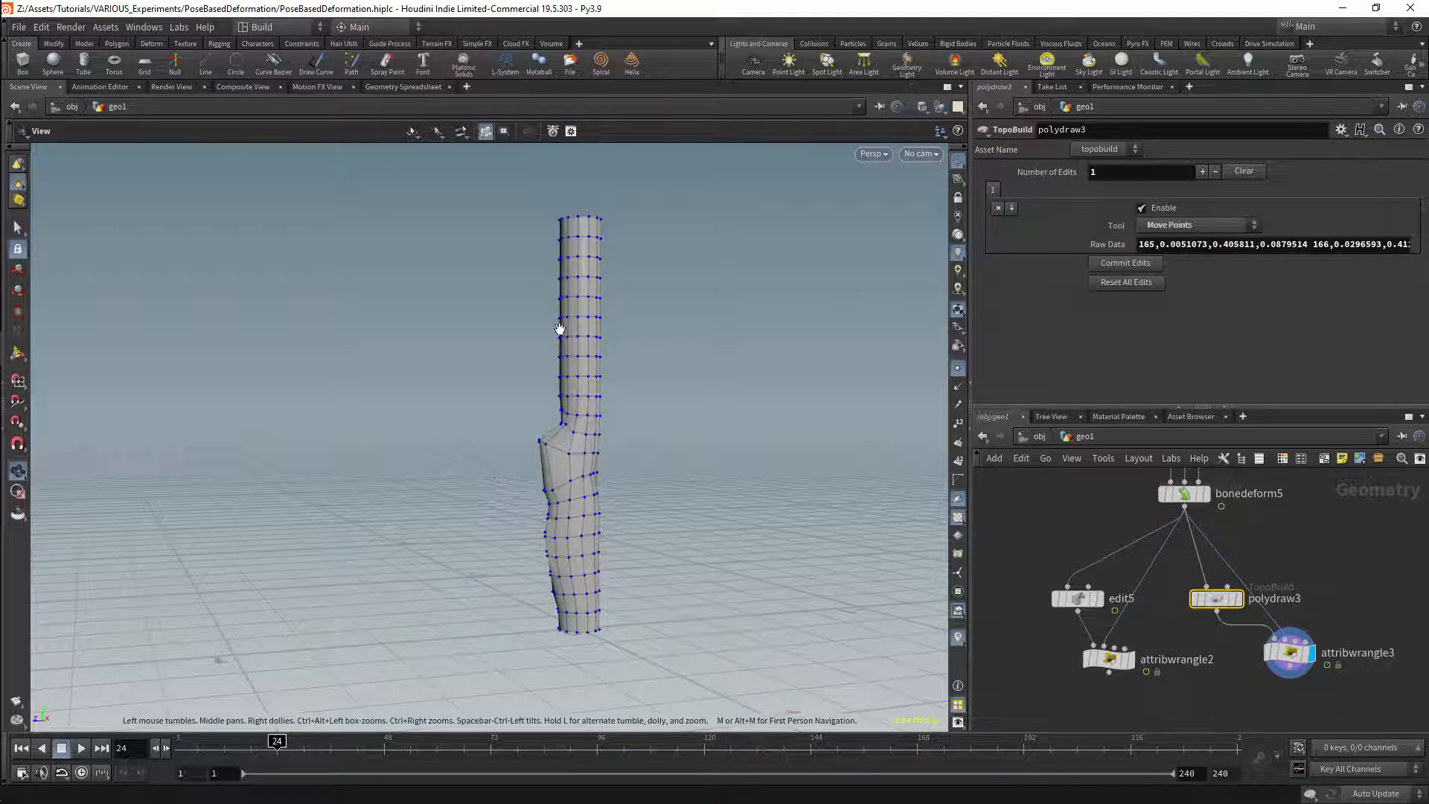
mouse_move(1257, 576)
middle_down()
mouse_move(1240, 606)
mouse_move(1231, 574)
middle_up()
drag(1193, 602, 1185, 602)
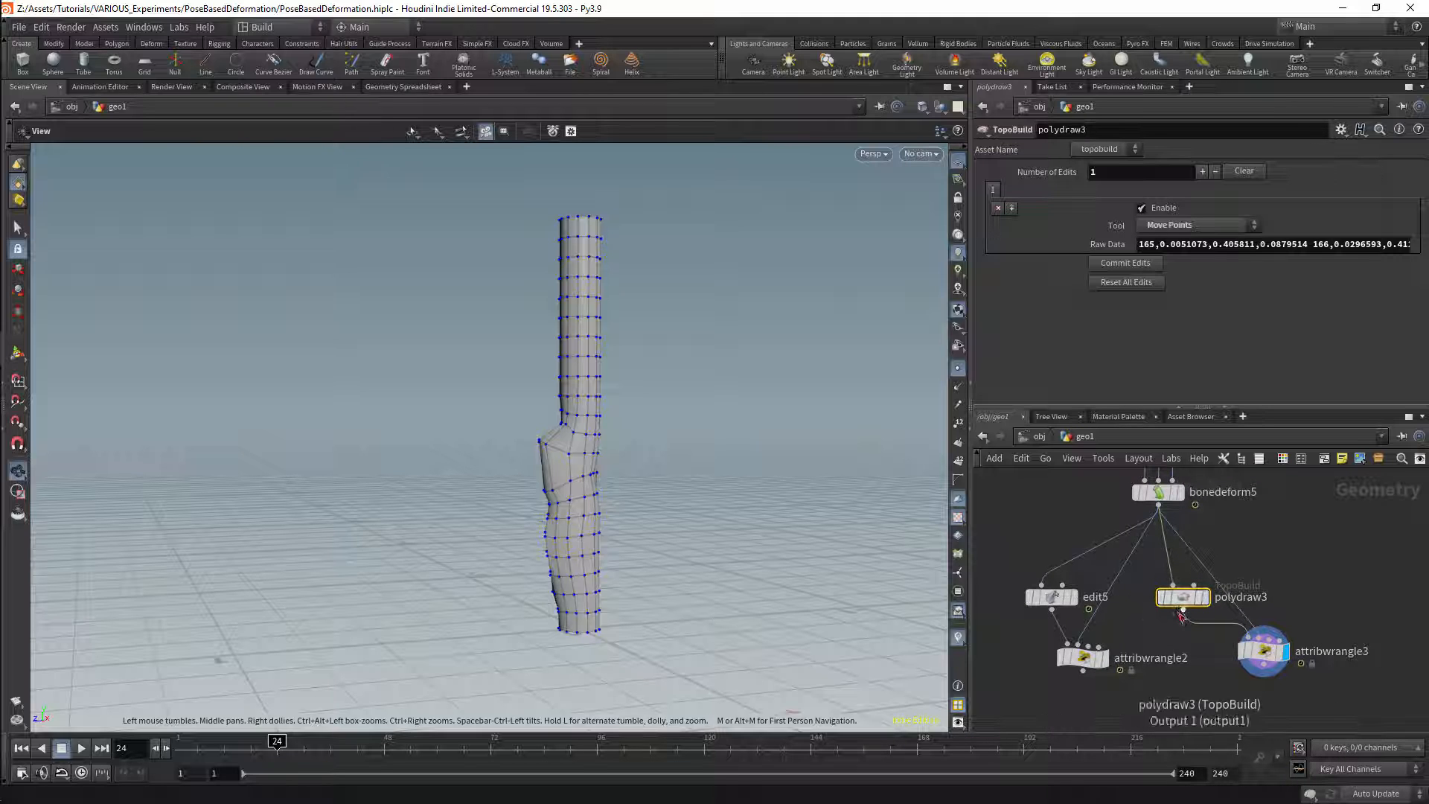
scroll(585, 443, down, 3)
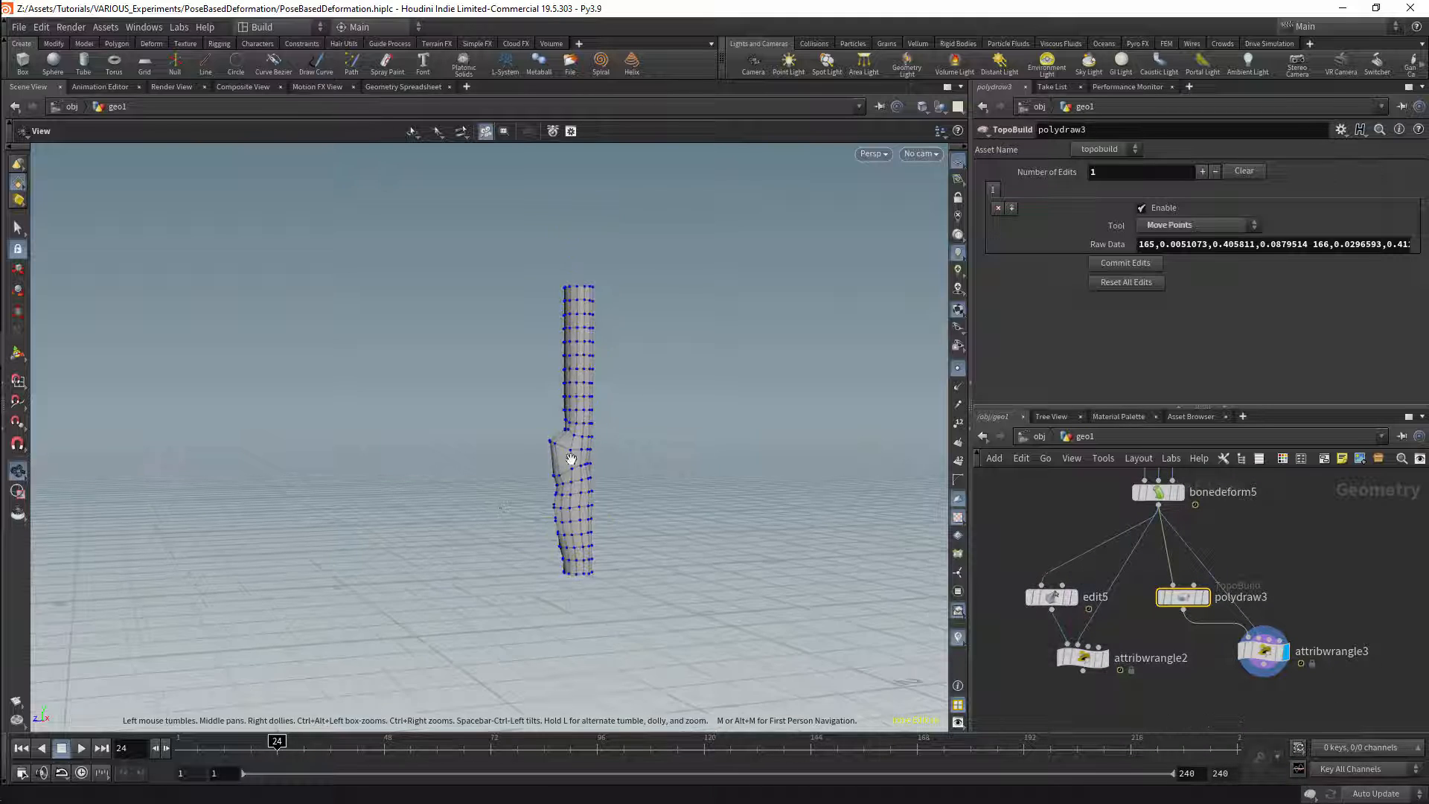
drag(571, 460, 726, 529)
scroll(598, 509, up, 3)
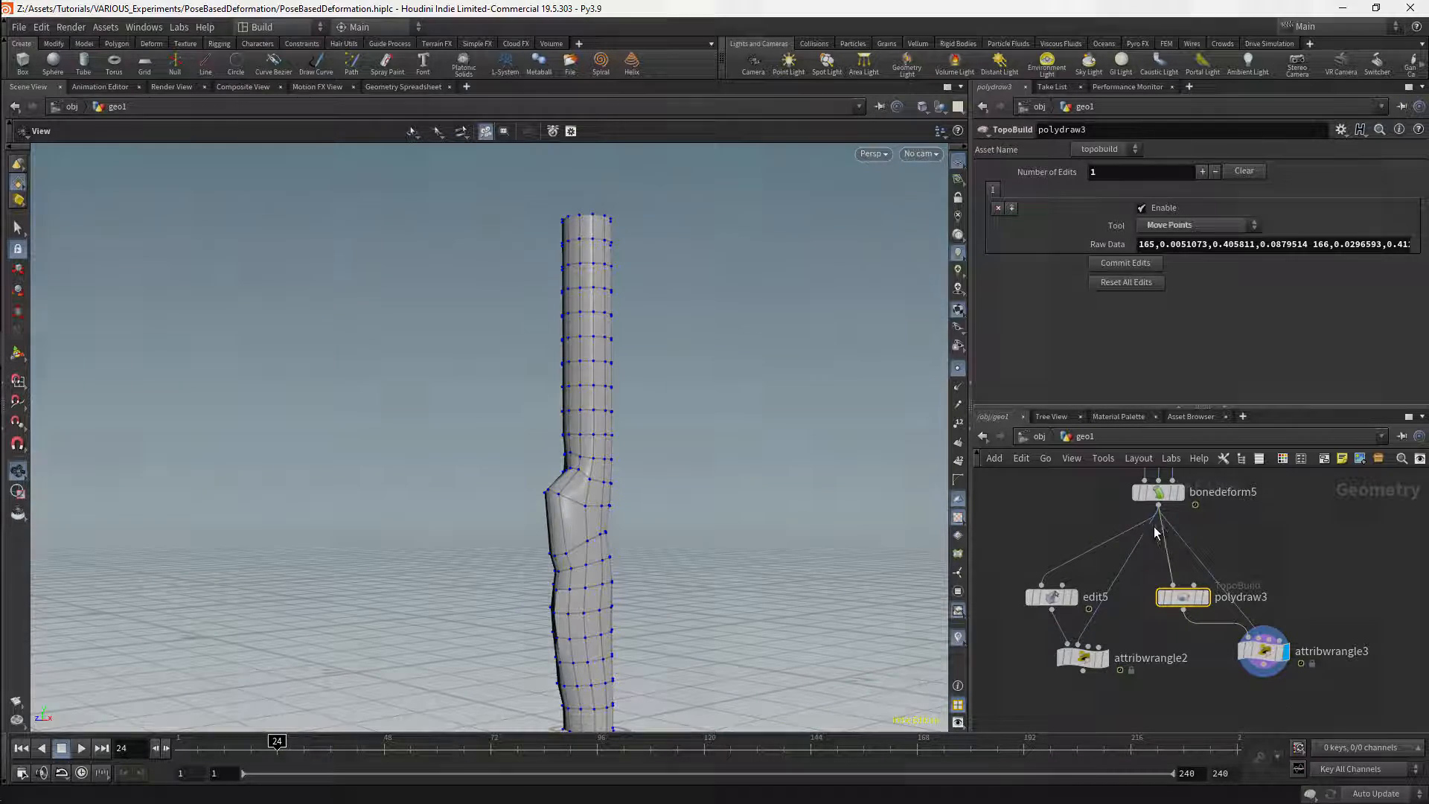